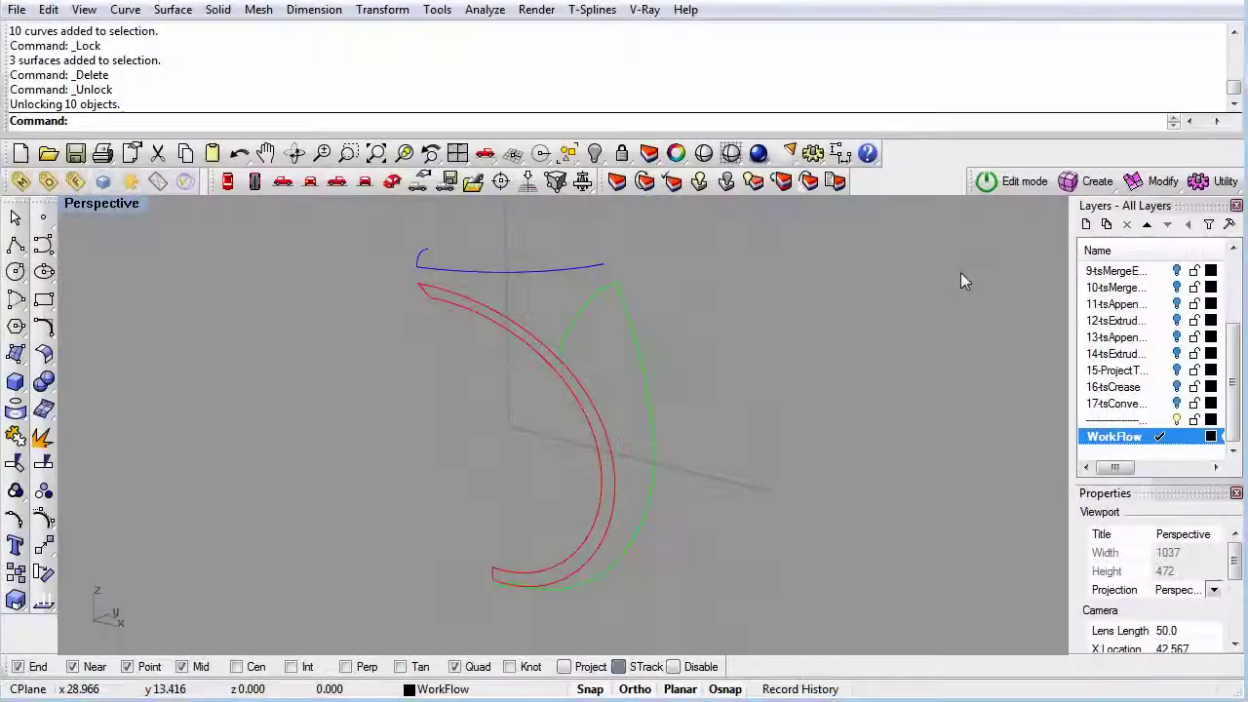
# - Sweep a surface along the two red curved rails, using the short red end lines as cross sections
pyautogui.moveTo(721, 419)
pyautogui.mouseDown(button='right')
pyautogui.moveTo(907, 407)
pyautogui.moveTo(715, 417)
pyautogui.mouseUp(button='right')
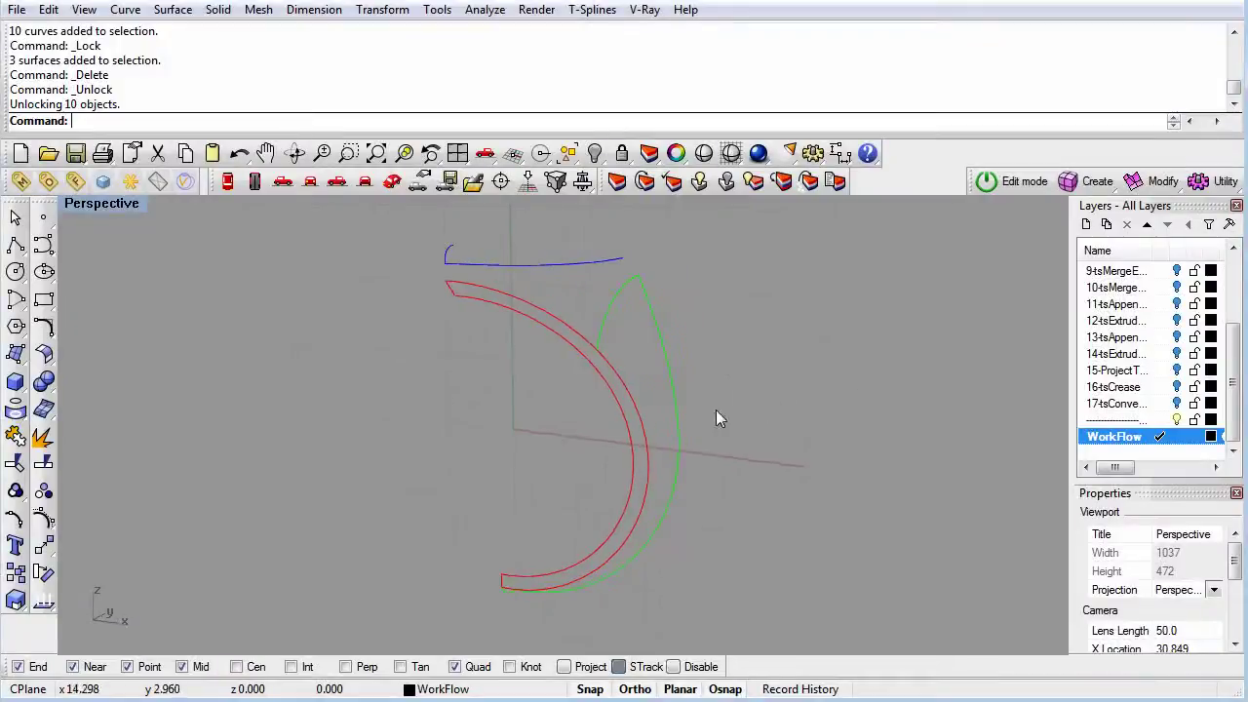
pyautogui.click(14, 353)
pyautogui.click(148, 402)
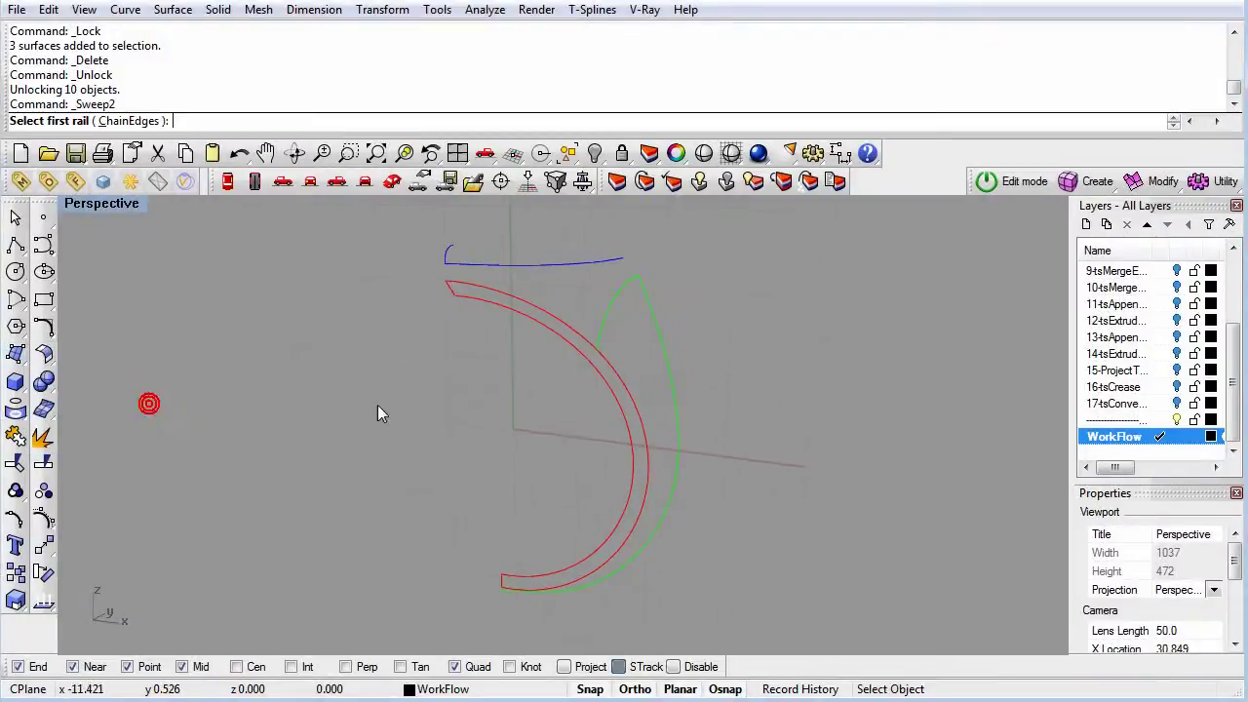
pyautogui.click(518, 316)
pyautogui.click(522, 305)
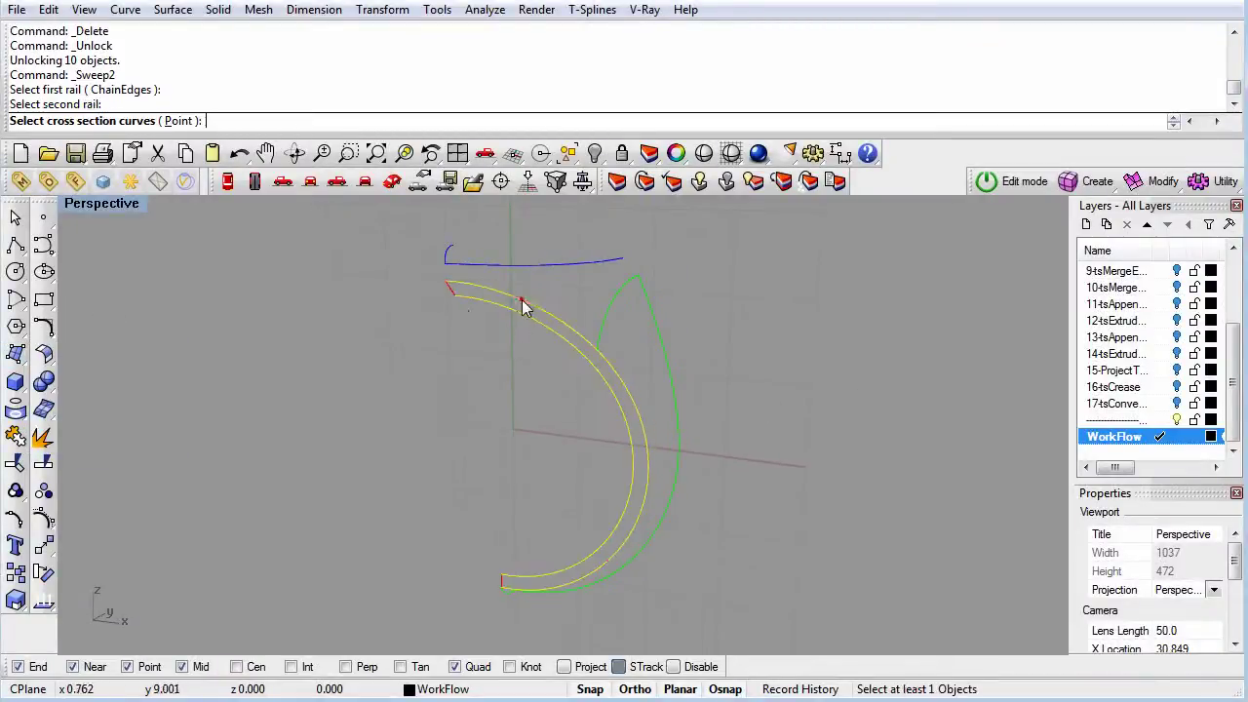
pyautogui.click(451, 293)
pyautogui.click(500, 583)
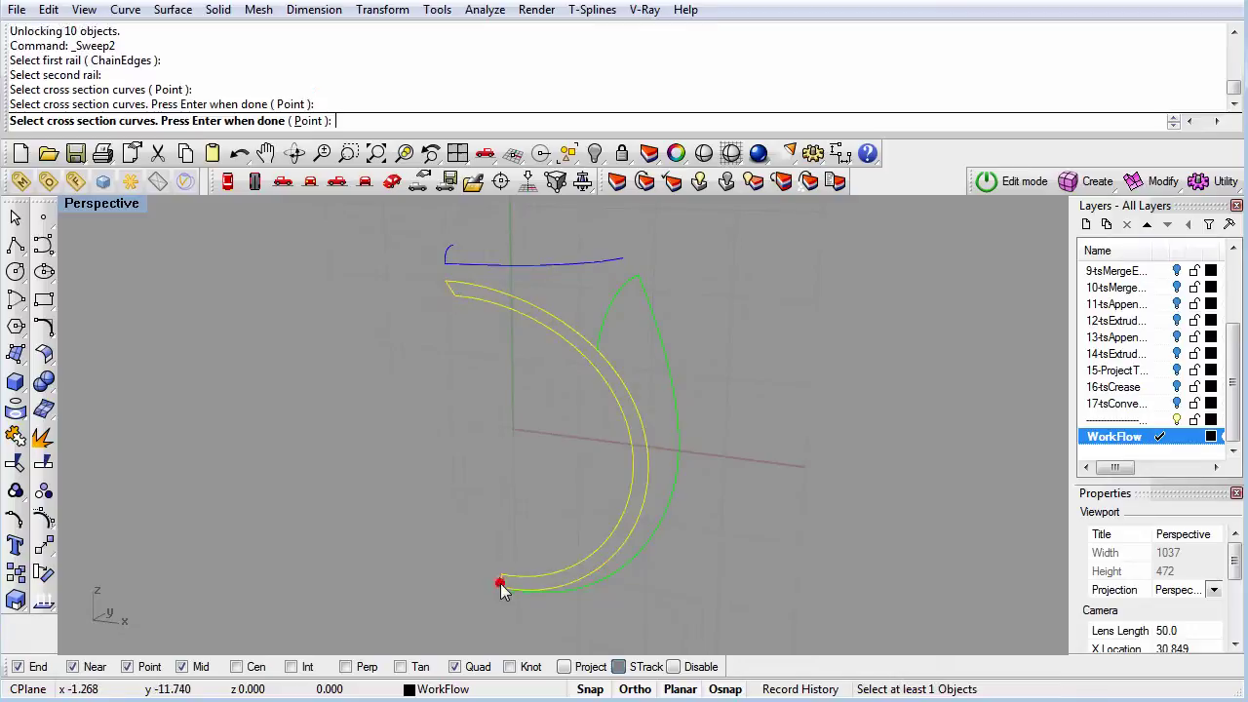
pyautogui.press('Return')
pyautogui.click(824, 592)
# - Create a two-rail sweep from the green rail curves, using the top green arc and the short lower green curve as cross sections
pyautogui.moveTo(822, 598); pyautogui.dragTo(788, 544, button='right')
pyautogui.rightClick(790, 494)
pyautogui.click(612, 485)
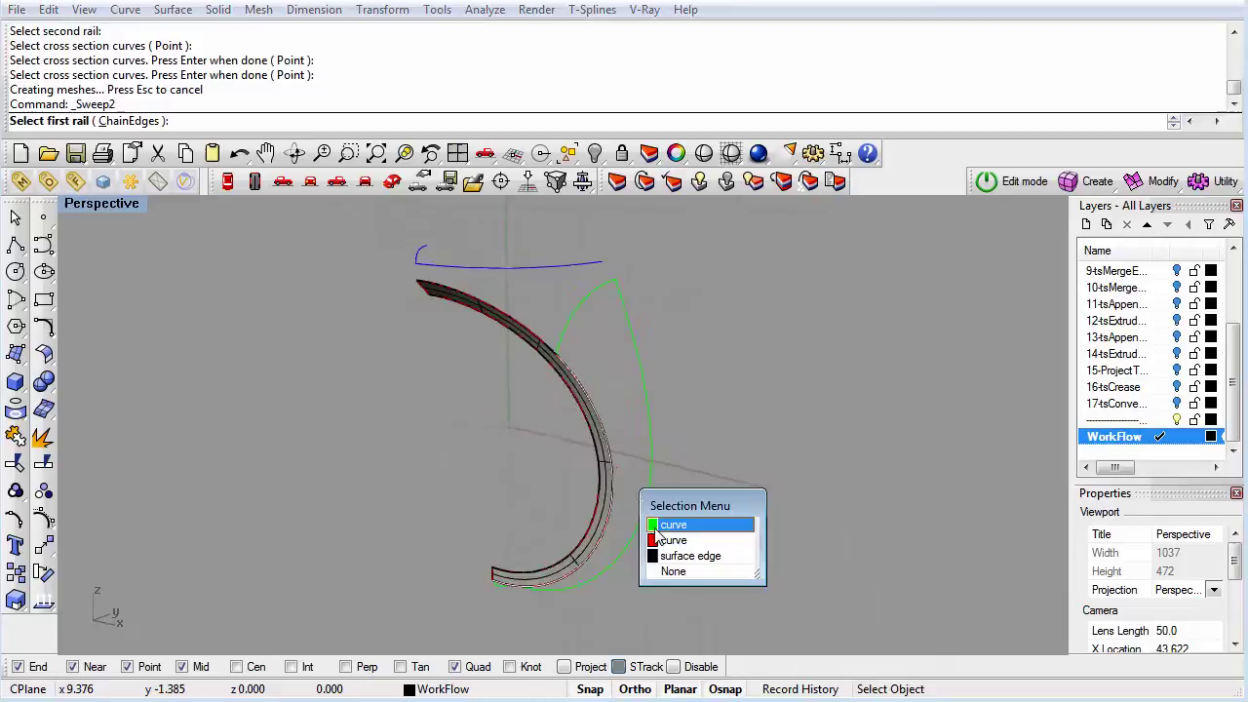
pyautogui.click(651, 507)
pyautogui.click(650, 487)
pyautogui.click(584, 316)
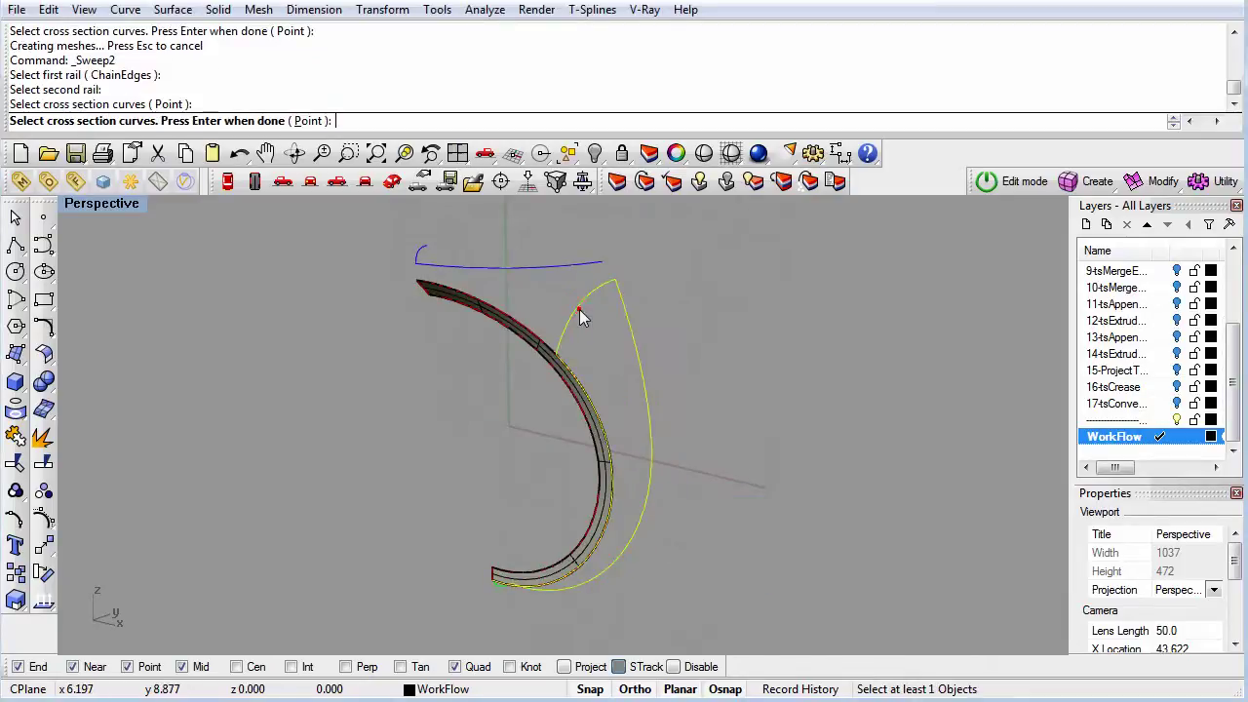
pyautogui.click(495, 588)
pyautogui.rightClick(495, 588)
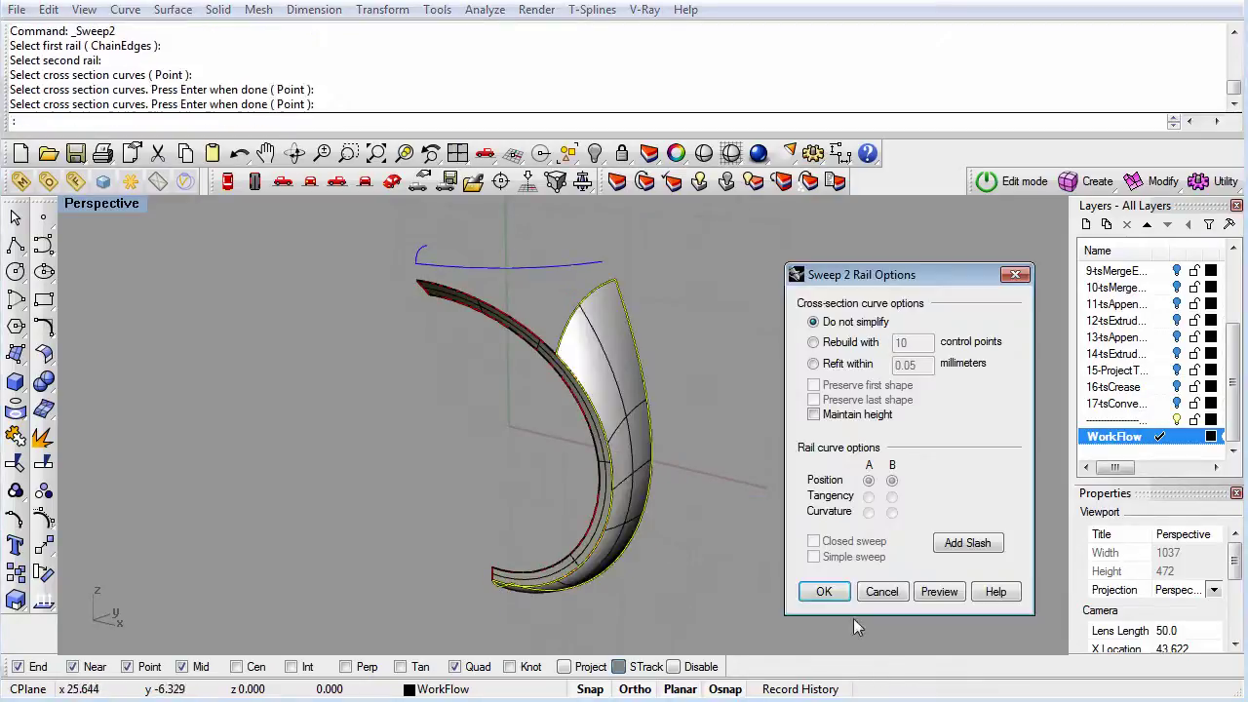
pyautogui.click(824, 590)
# - Create a one-rail sweep along the long blue curve with the short blue arc as cross section, using the Freeform style
pyautogui.click(15, 354)
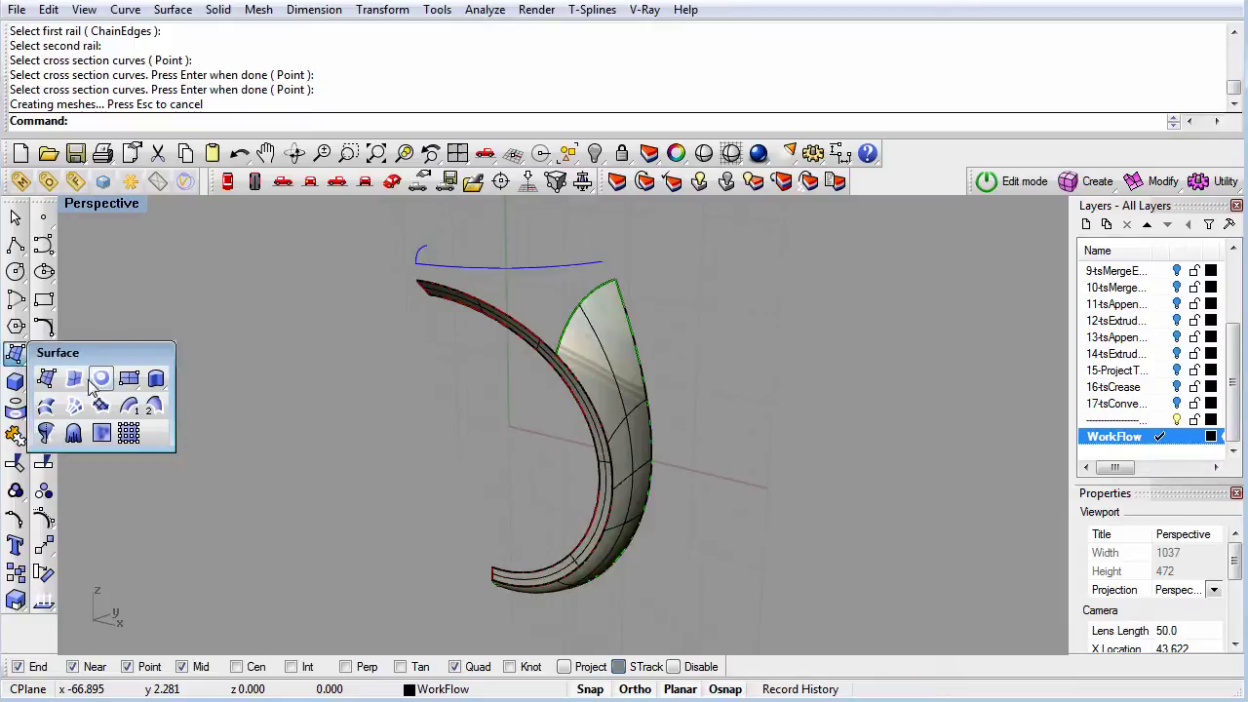
pyautogui.click(129, 405)
pyautogui.click(441, 265)
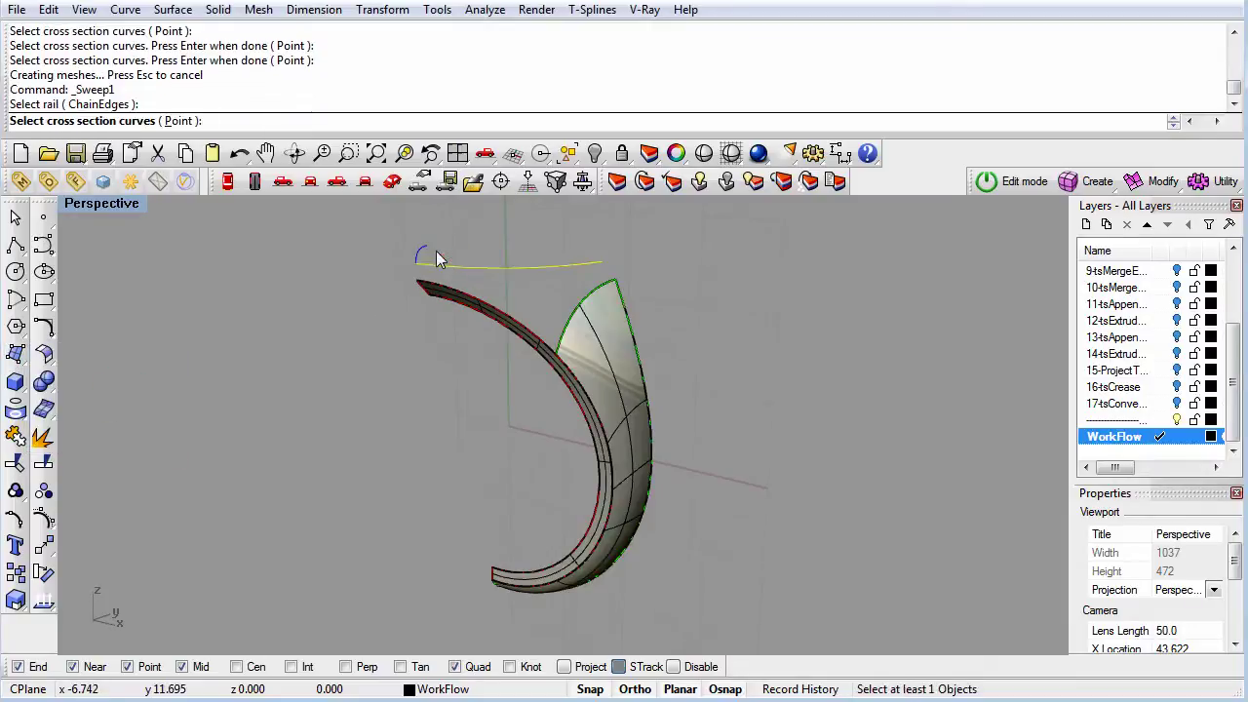
pyautogui.click(421, 257)
pyautogui.rightClick(398, 257)
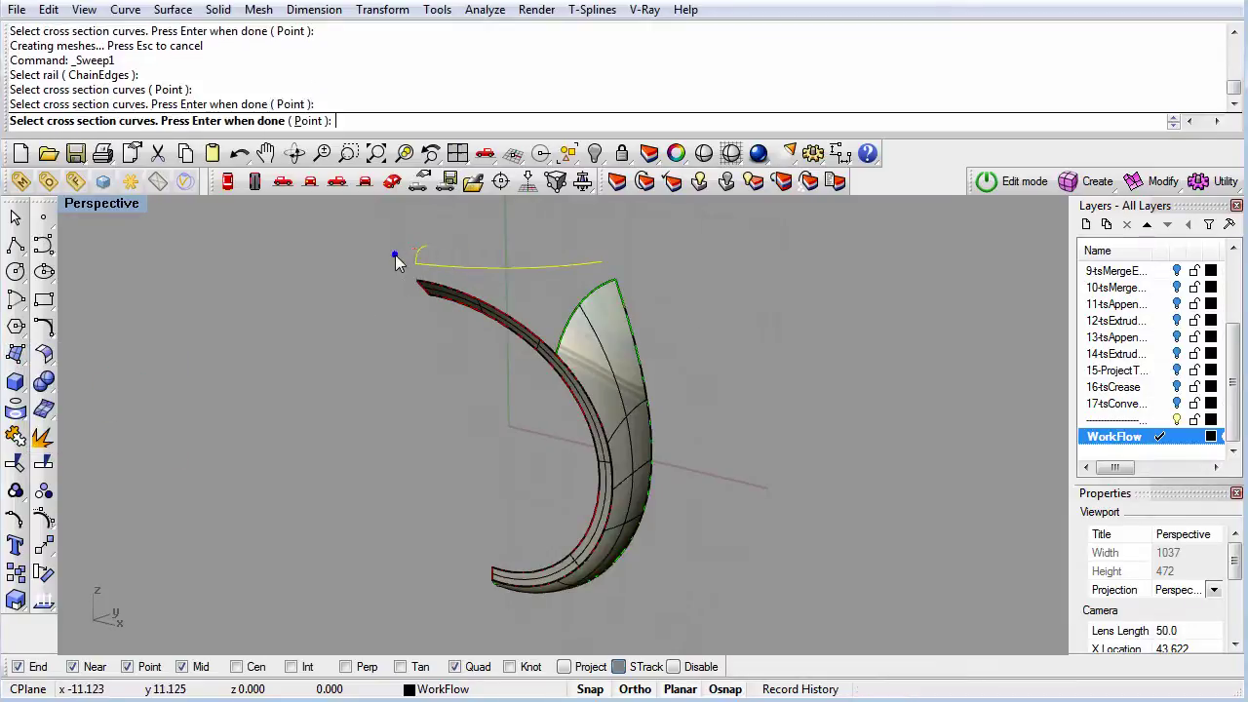
pyautogui.click(237, 596)
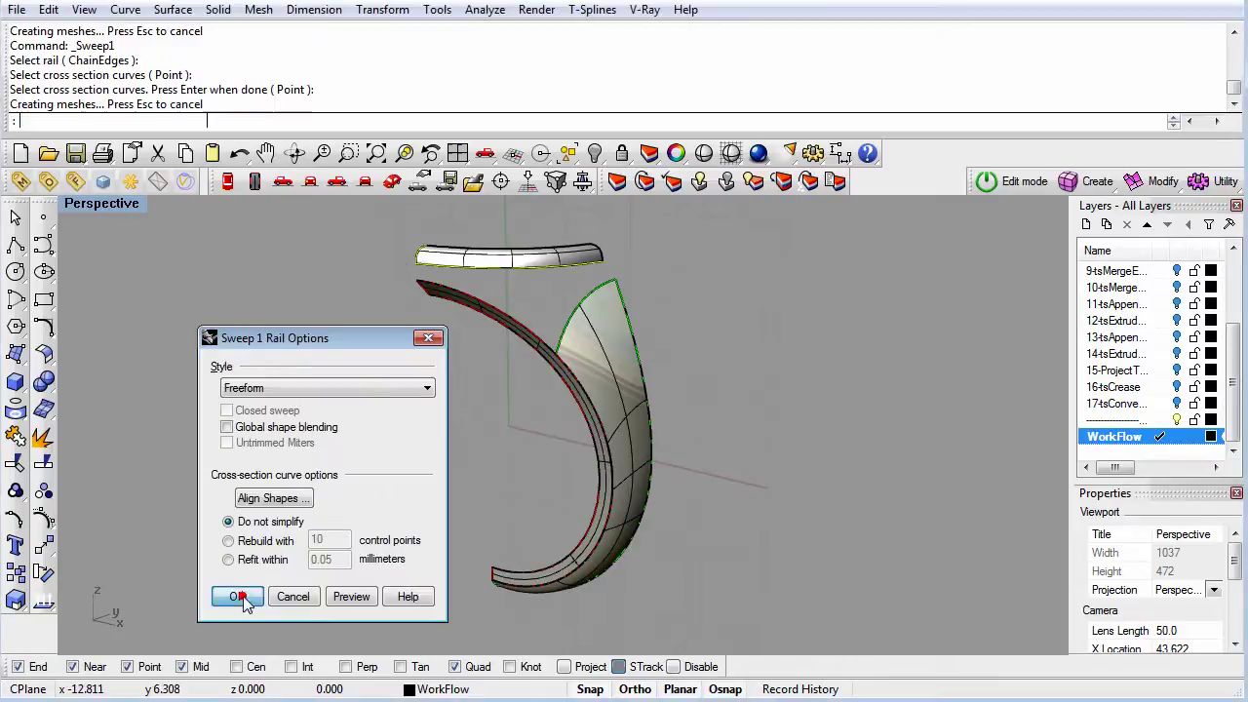
# - Lock all the construction curves and show the control points of the swept surfaces
pyautogui.click(568, 155)
pyautogui.click(597, 287)
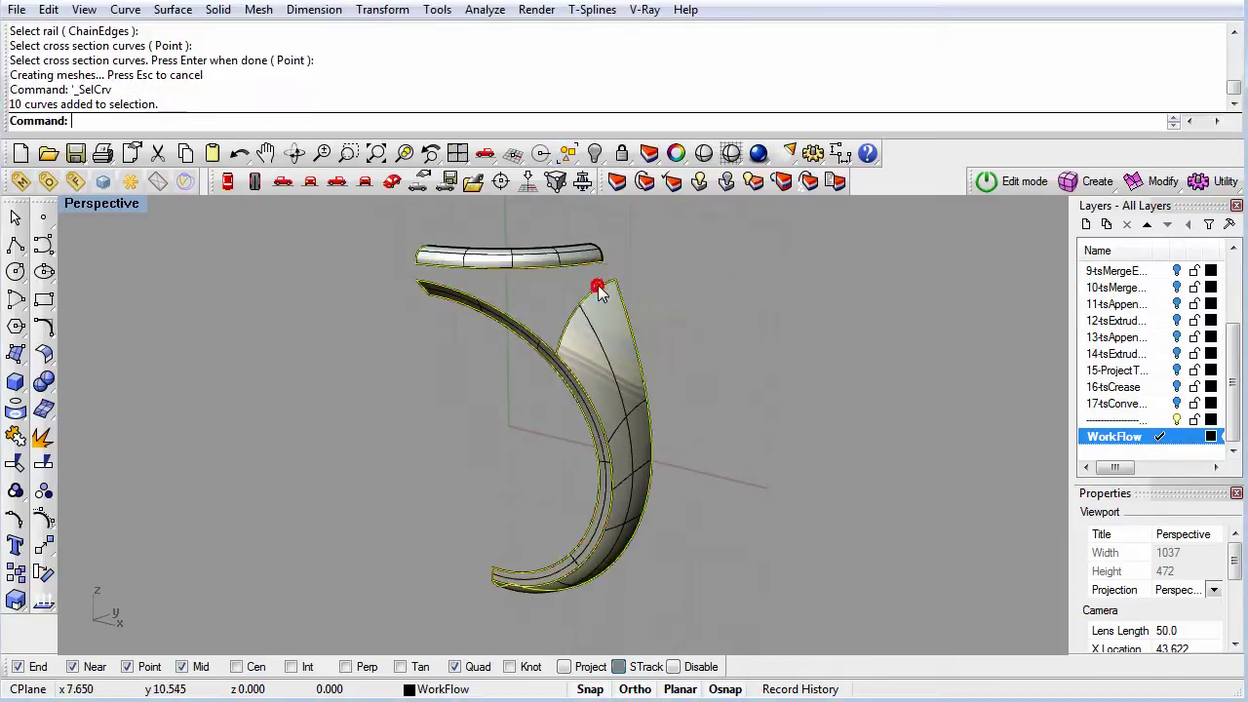
pyautogui.click(621, 153)
pyautogui.moveTo(781, 482)
pyautogui.mouseDown(button='right')
pyautogui.moveTo(724, 478)
pyautogui.moveTo(776, 478)
pyautogui.mouseUp(button='right')
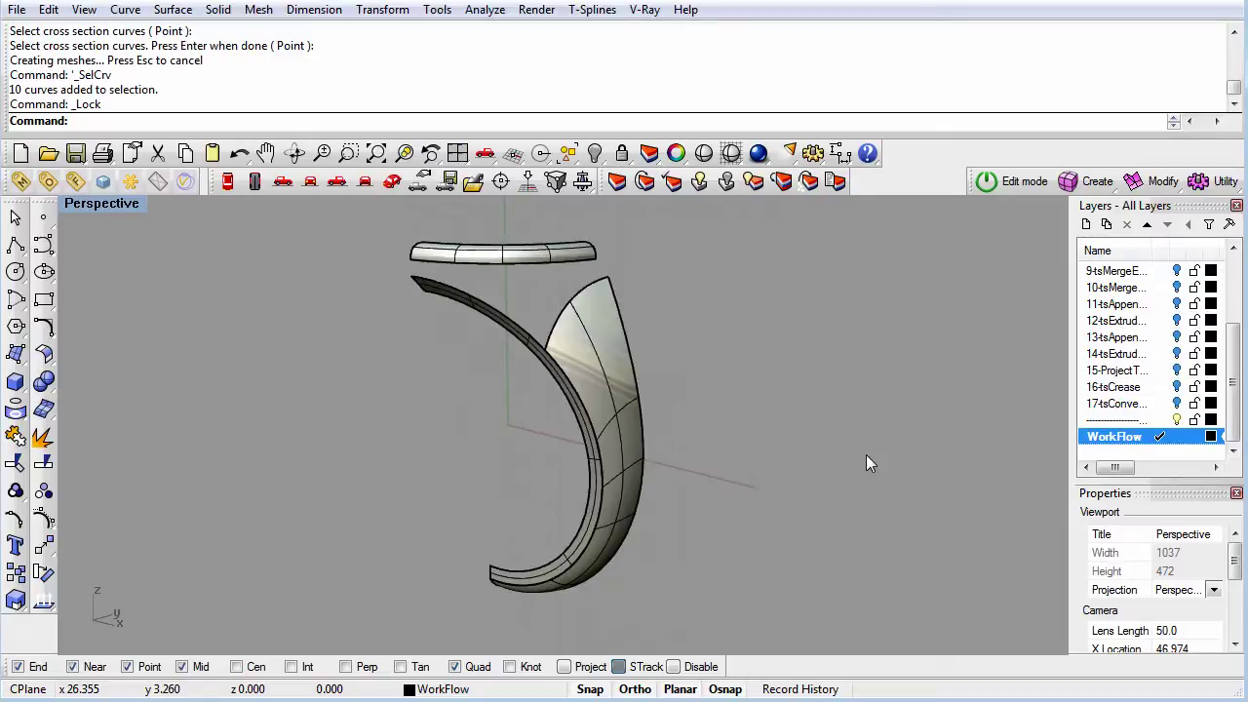
pyautogui.hotkey('ctrl', 'a')
pyautogui.press('F10')
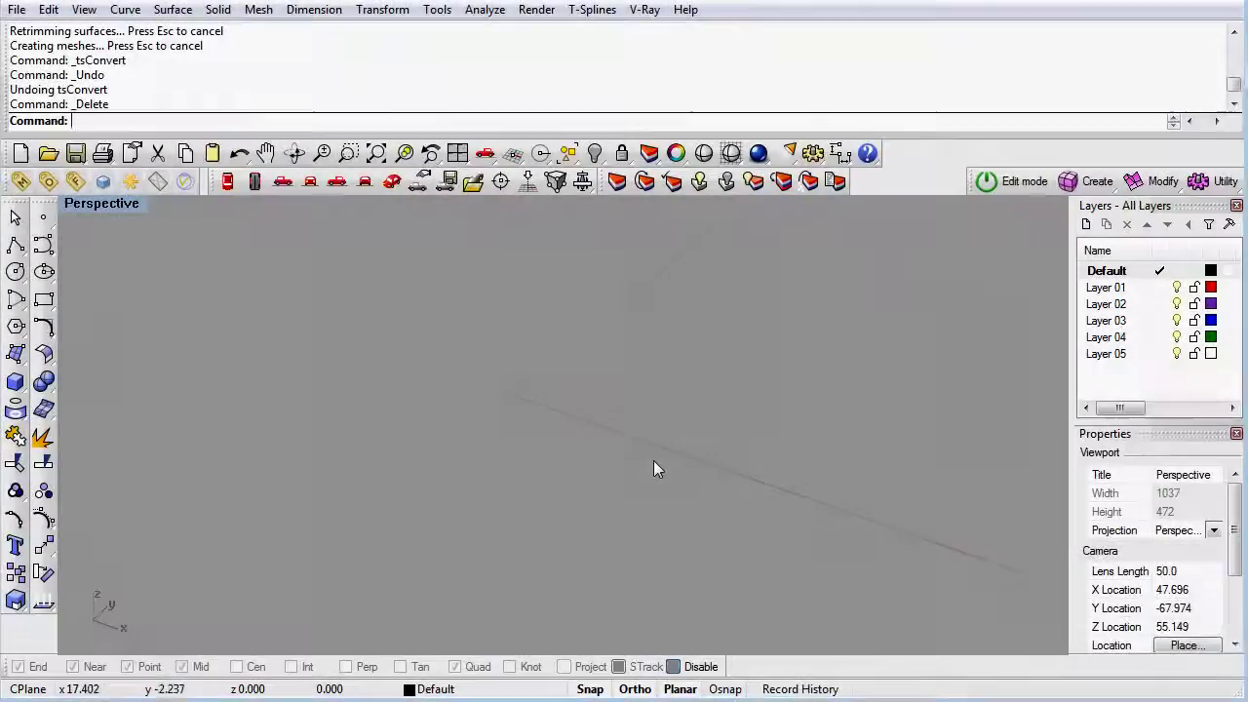
# - In the empty model, create a rectangular corner-to-corner plane surface beside the origin
pyautogui.click(654, 462)
pyautogui.click(15, 355)
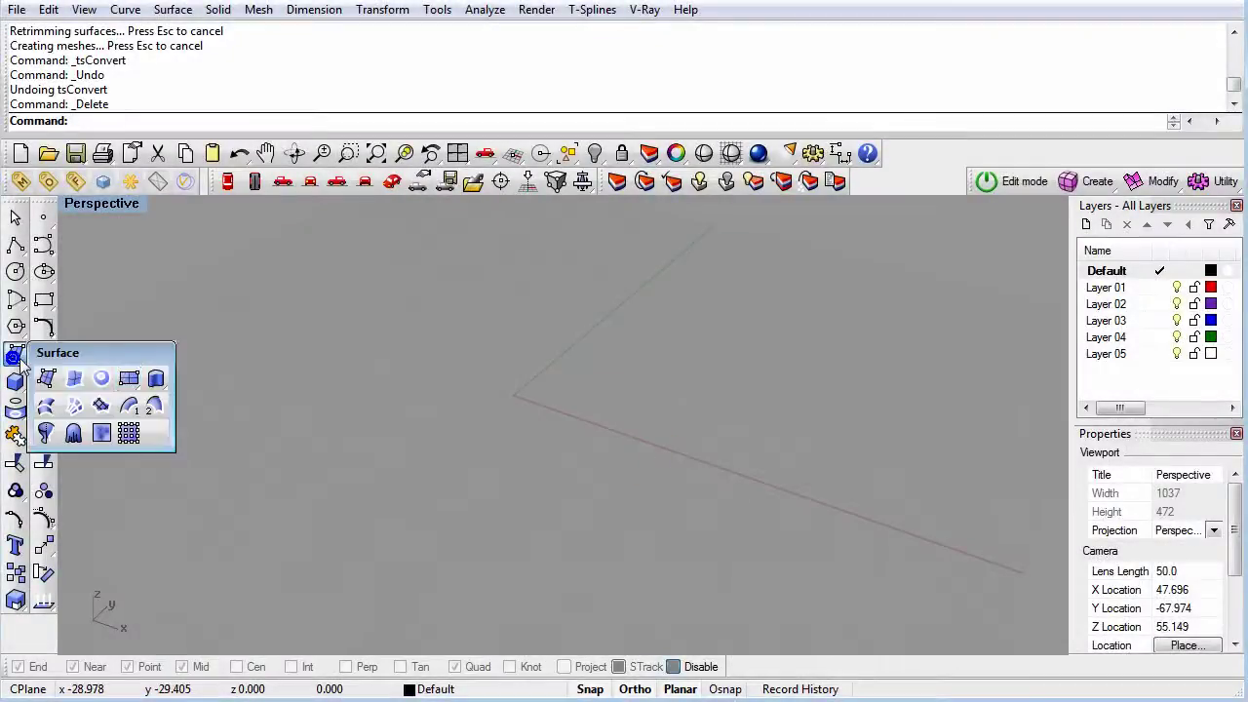
pyautogui.click(125, 377)
pyautogui.click(449, 344)
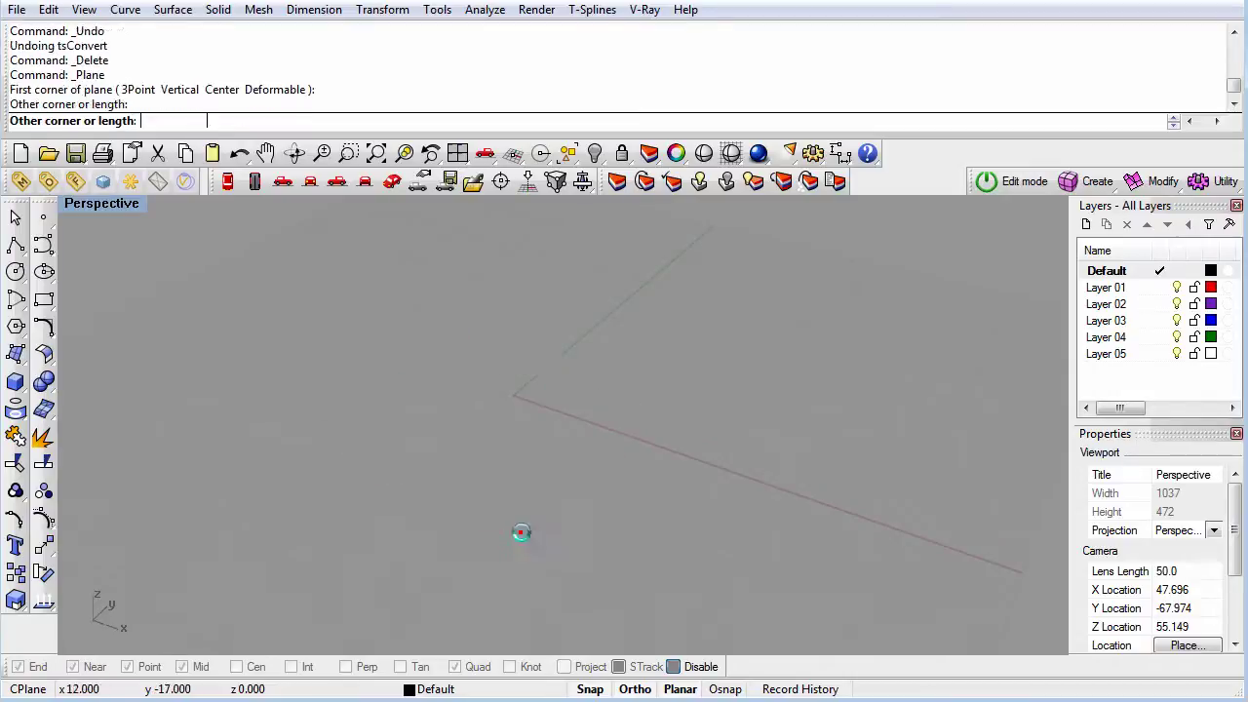
pyautogui.click(520, 527)
# - Rebuild the plane with 4 control points and degree 3 in both U and V, deleting the input
pyautogui.click(46, 356)
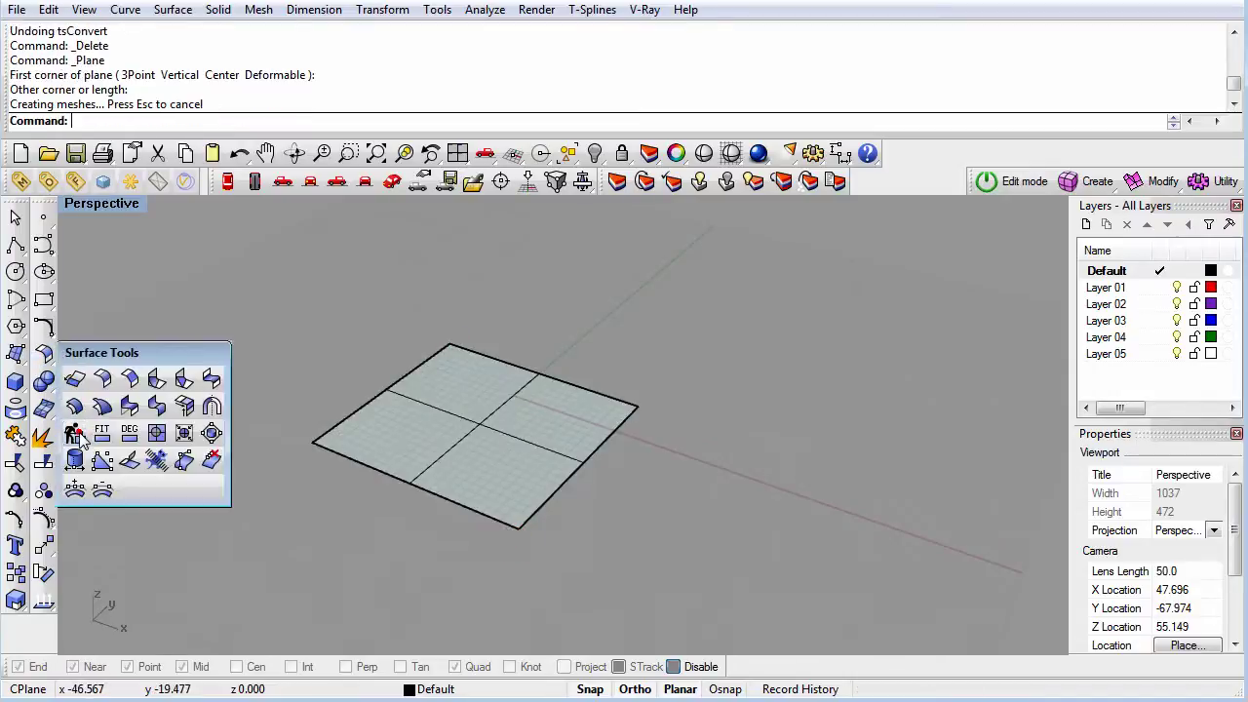
pyautogui.click(78, 437)
pyautogui.moveTo(517, 558); pyautogui.dragTo(504, 484, button='right')
pyautogui.click(498, 445)
pyautogui.press('Return')
pyautogui.moveTo(630, 177); pyautogui.dragTo(814, 247)
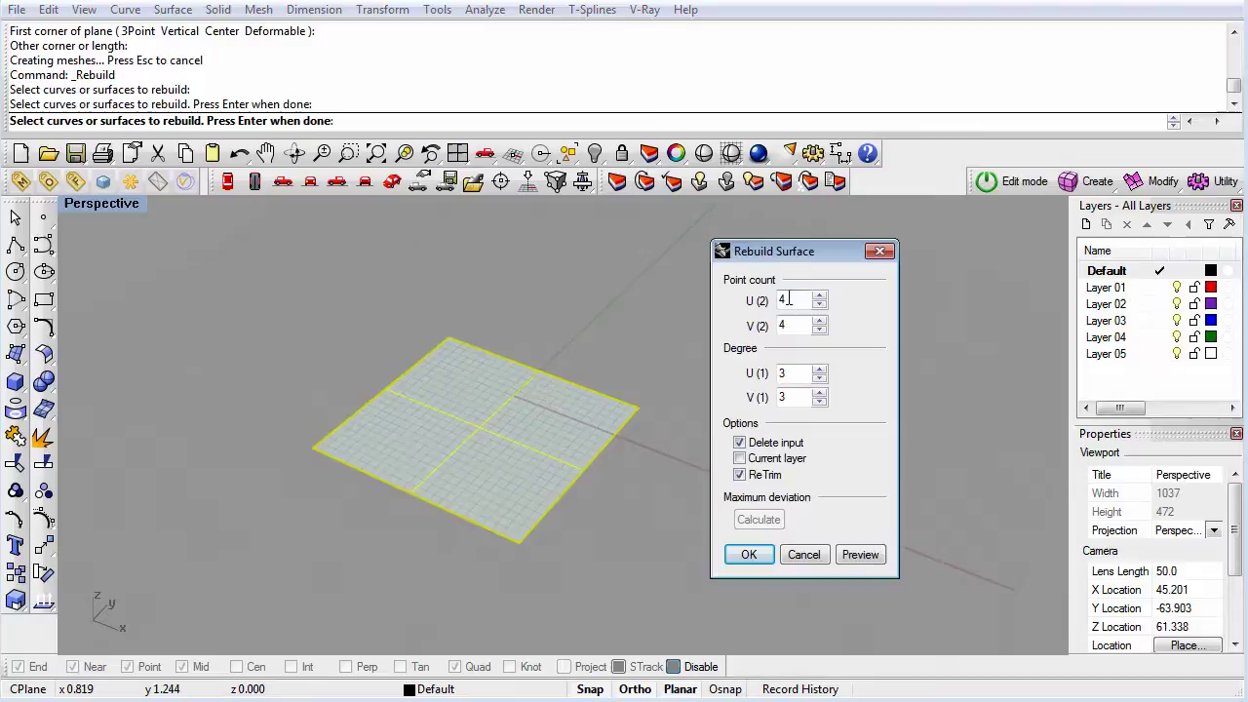
pyautogui.doubleClick(780, 299)
pyautogui.click(862, 555)
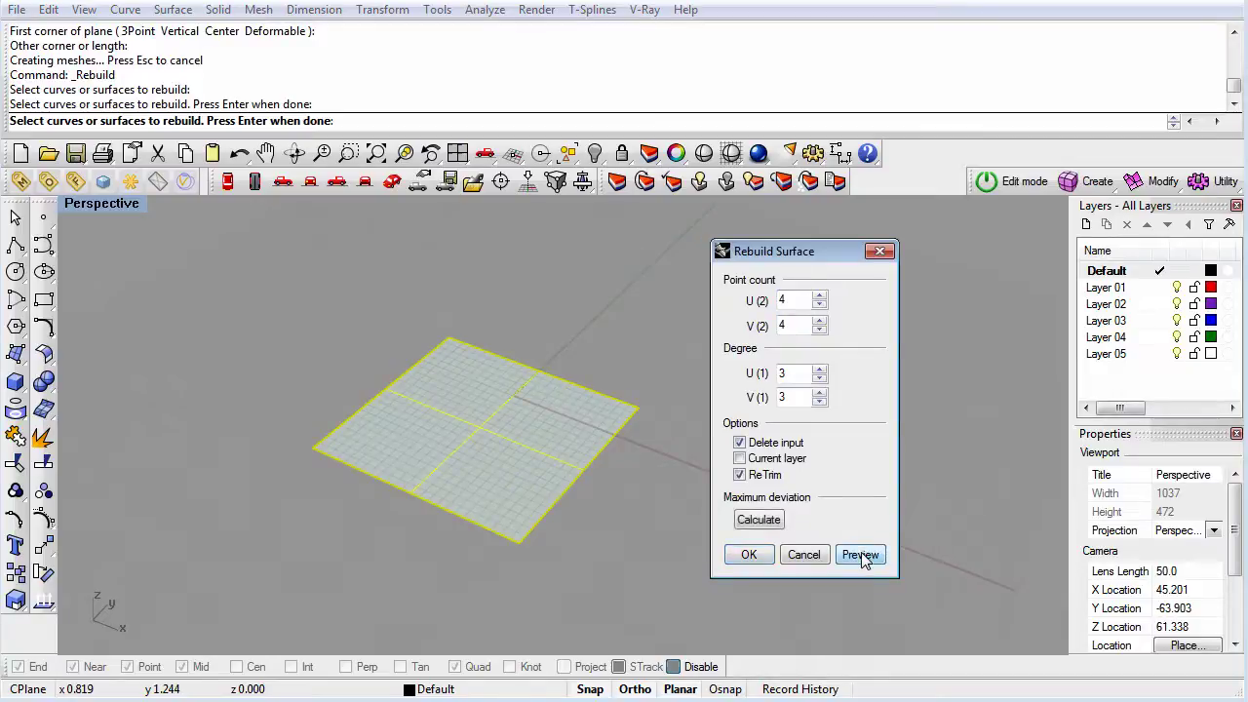
pyautogui.click(748, 554)
# - Convert the 4-point plane to a T-Splines surface, view it, and undo the conversion
pyautogui.click(1085, 184)
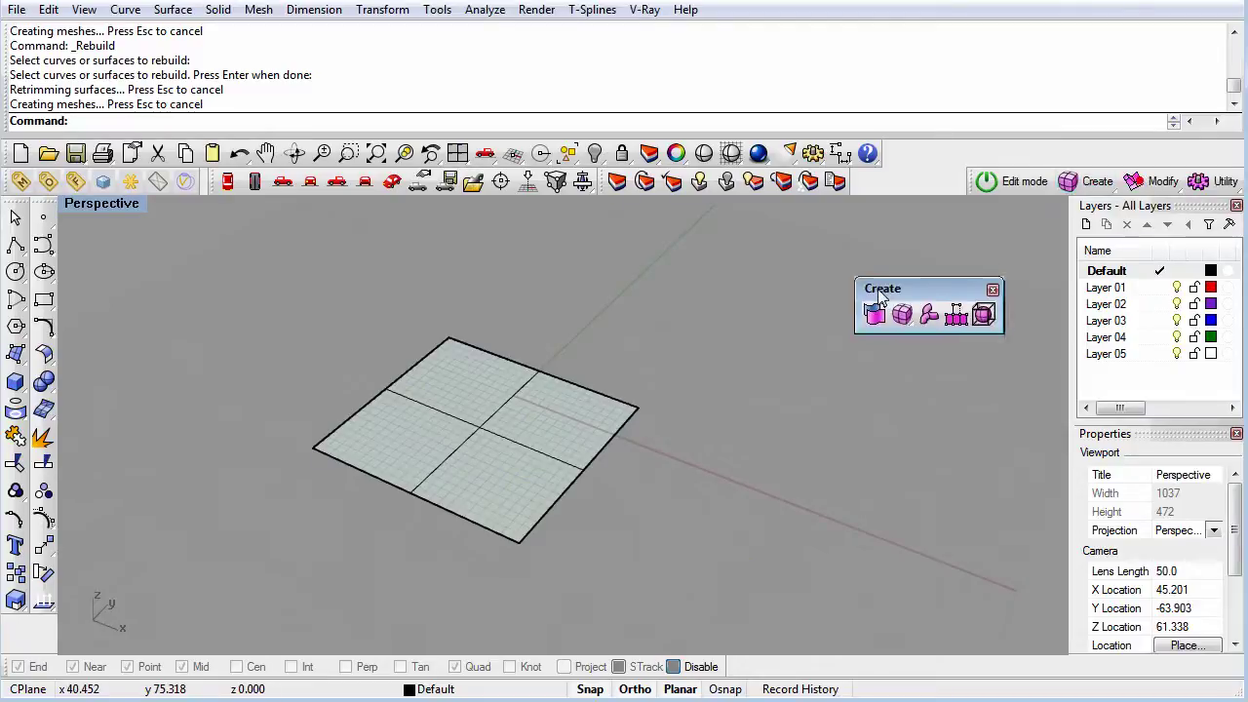
pyautogui.click(875, 314)
pyautogui.click(548, 436)
pyautogui.press('Return')
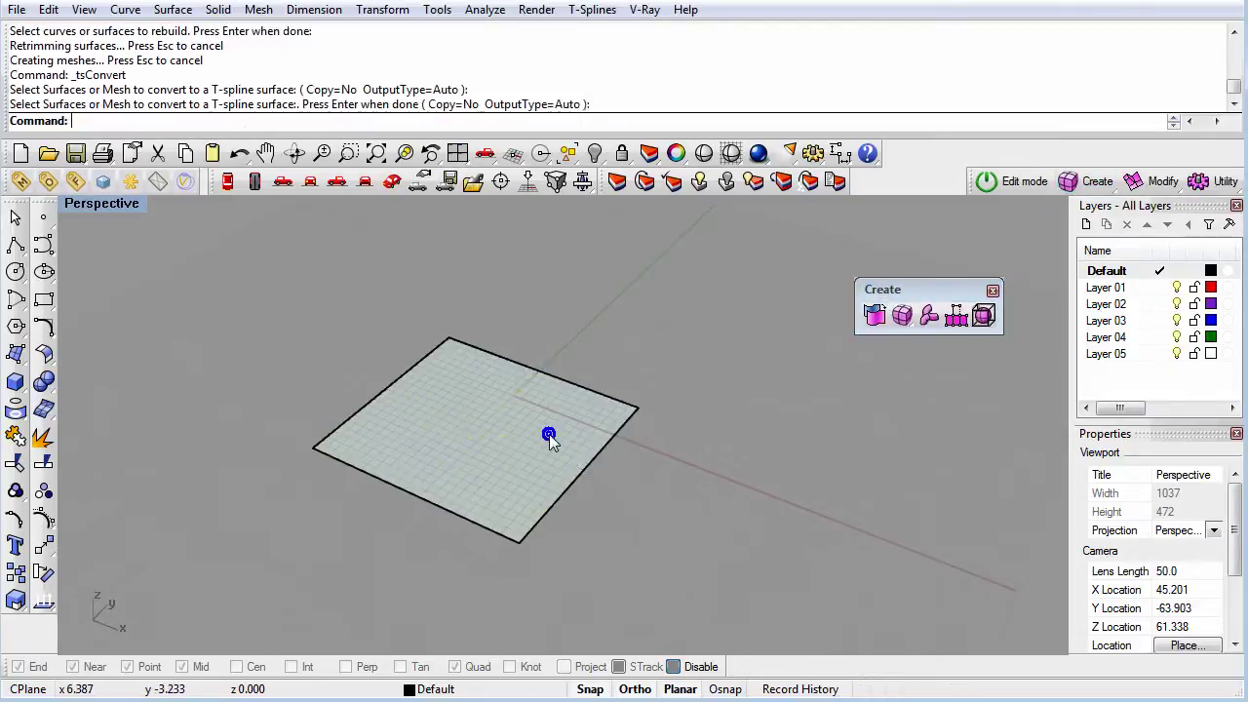
pyautogui.moveTo(651, 556); pyautogui.dragTo(683, 521, button='right')
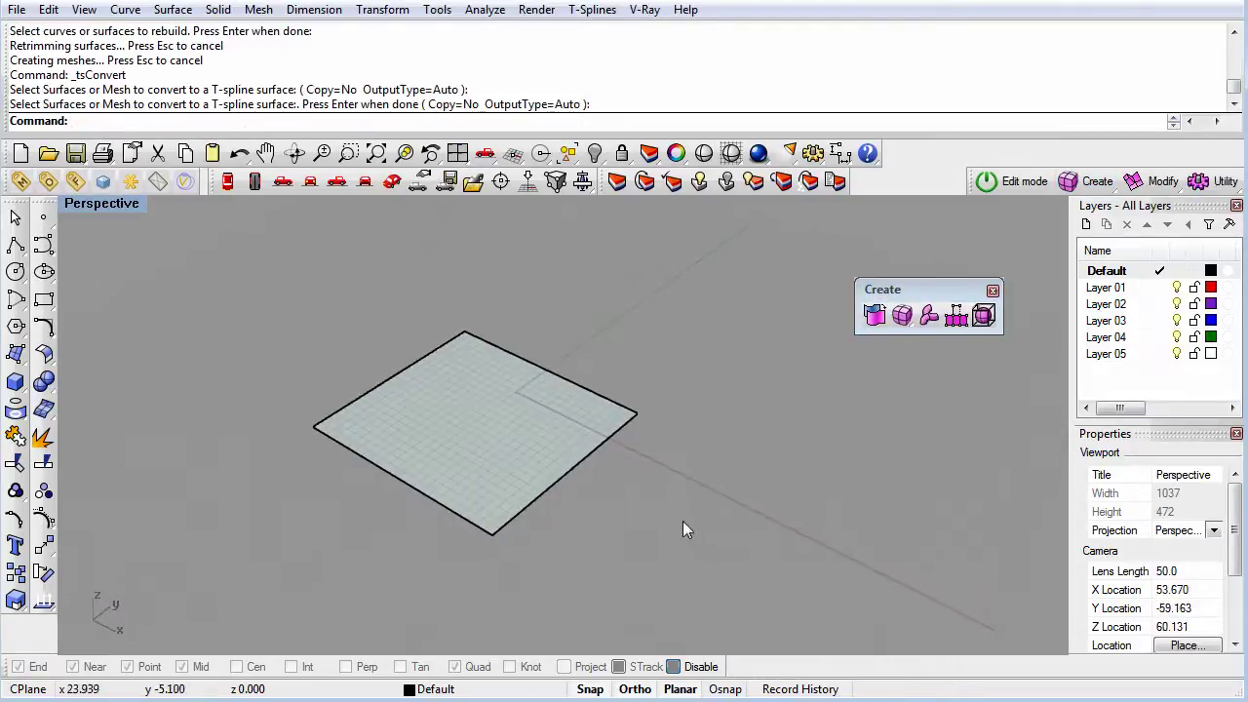
pyautogui.hotkey('ctrl', 'z')
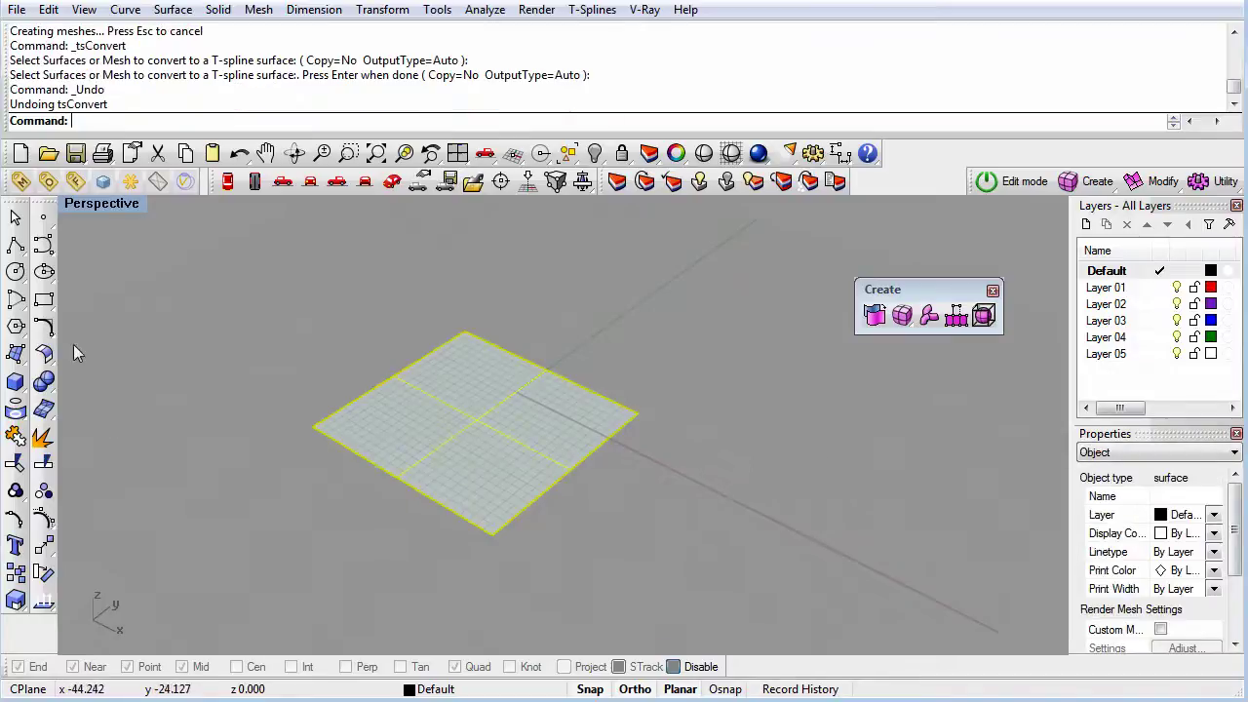
# - Rebuild the plane with 5 control points in both U and V, keeping degree 3
pyautogui.click(43, 408)
pyautogui.click(71, 431)
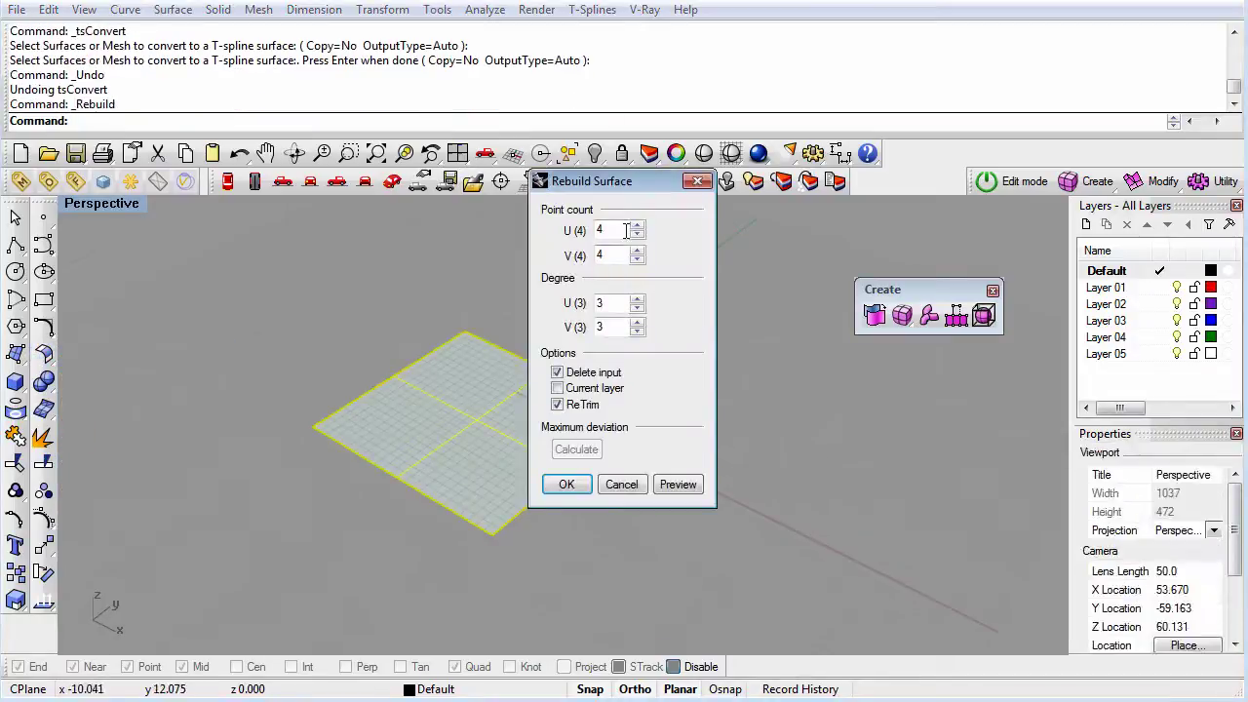
pyautogui.write('5')
pyautogui.click(612, 256)
pyautogui.write('5')
pyautogui.click(549, 485)
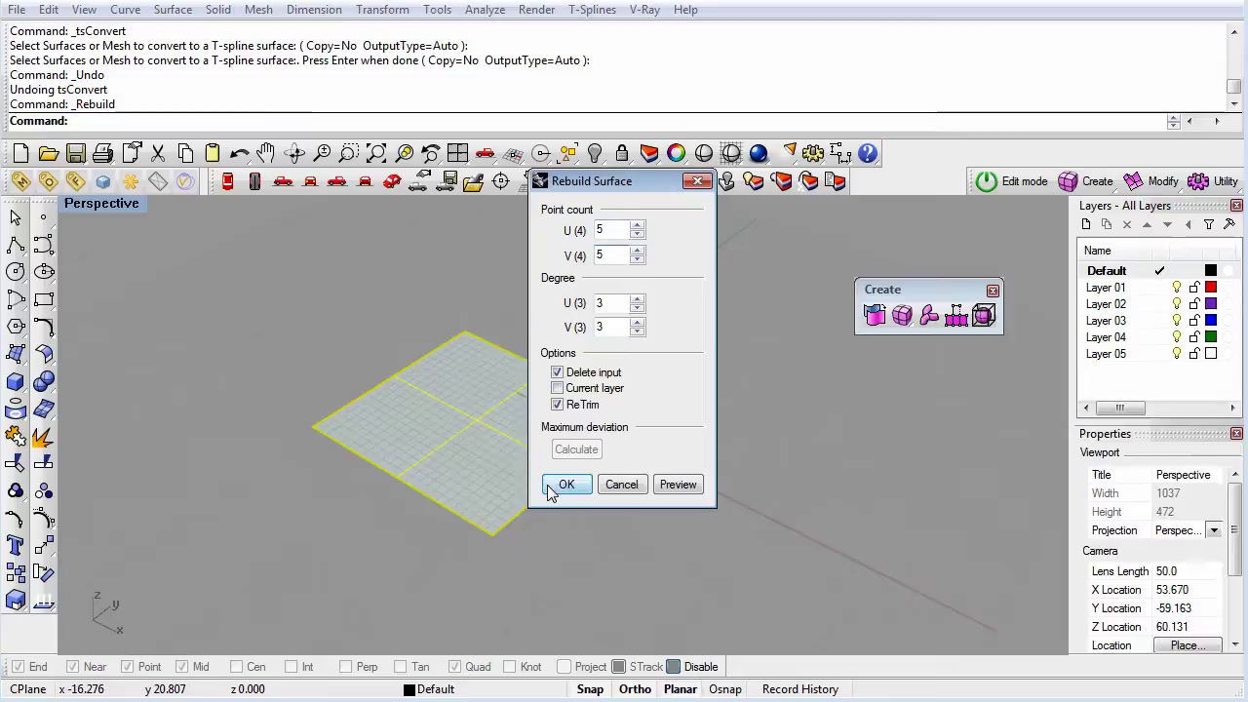
# - Convert the 5-point plane to a T-Splines surface, inspect its faces in edit mode, and undo the conversion
pyautogui.press('Return')
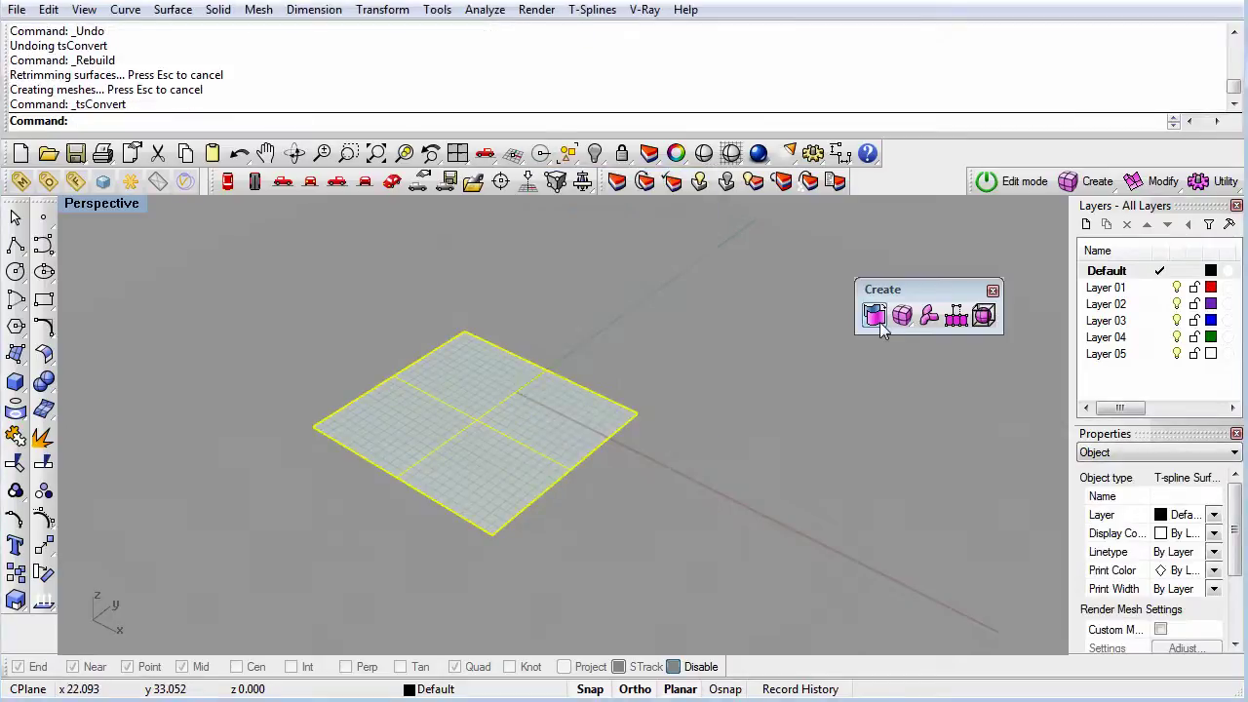
pyautogui.click(763, 457)
pyautogui.moveTo(744, 489); pyautogui.dragTo(676, 480, button='right')
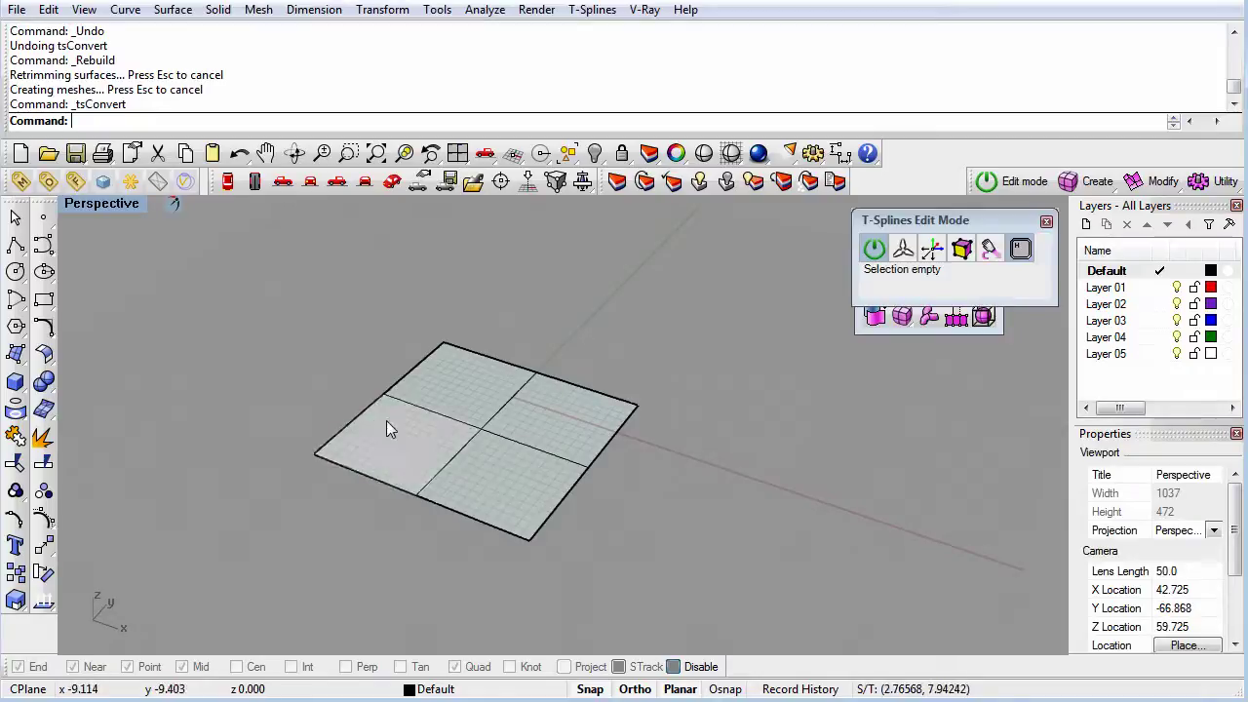
pyautogui.moveTo(570, 428); pyautogui.dragTo(597, 522, button='right')
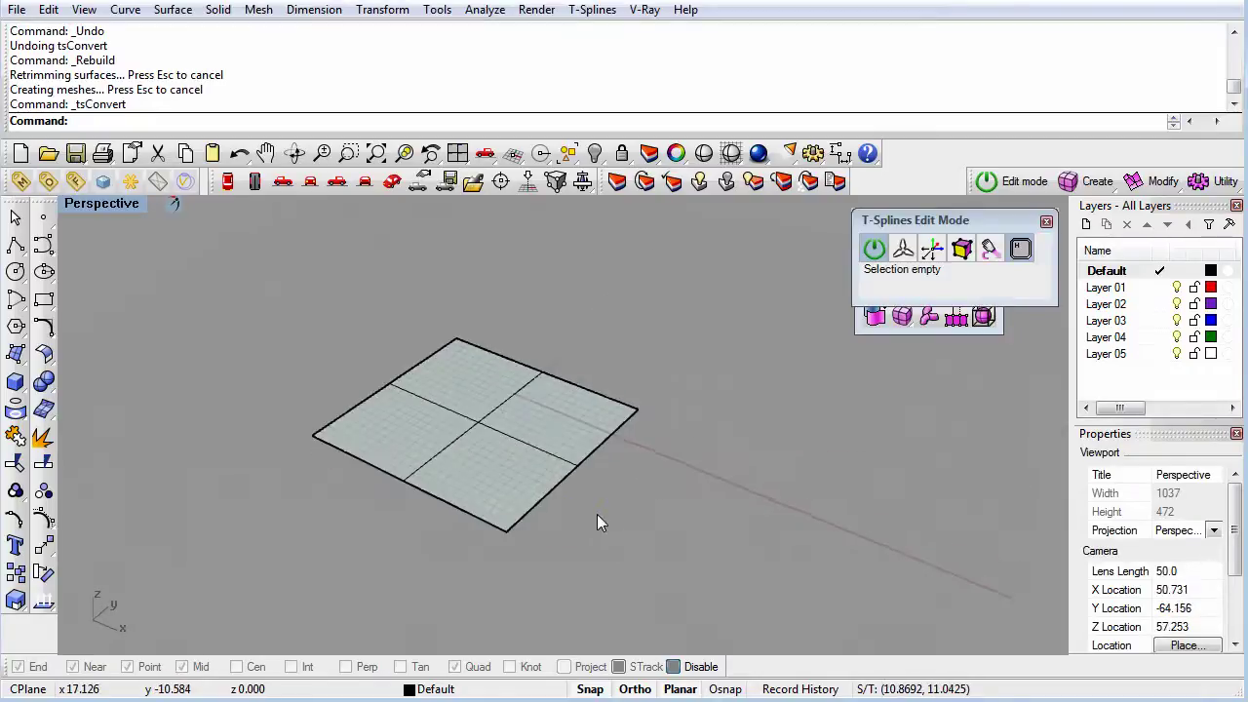
pyautogui.hotkey('ctrl', 'z')
# - Rebuild the plane with 7 control points in both U and V at degree 3
pyautogui.moveTo(572, 468); pyautogui.dragTo(653, 494, button='right')
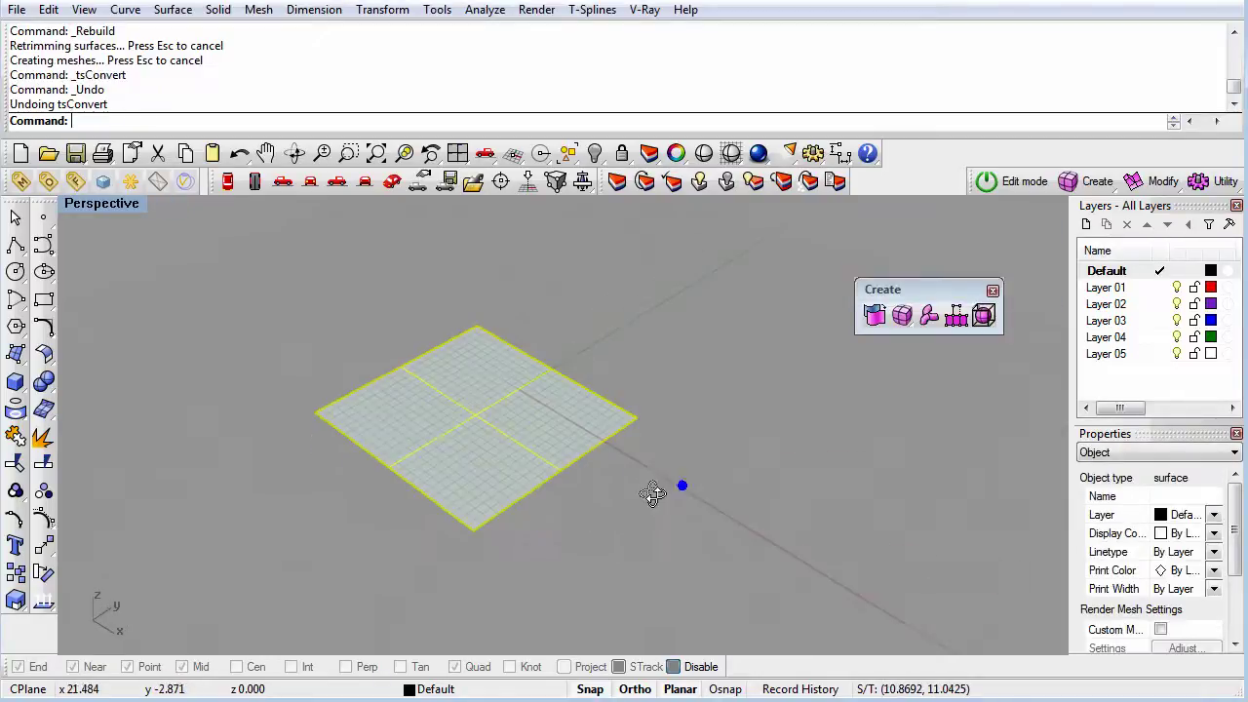
pyautogui.click(708, 486)
pyautogui.click(43, 353)
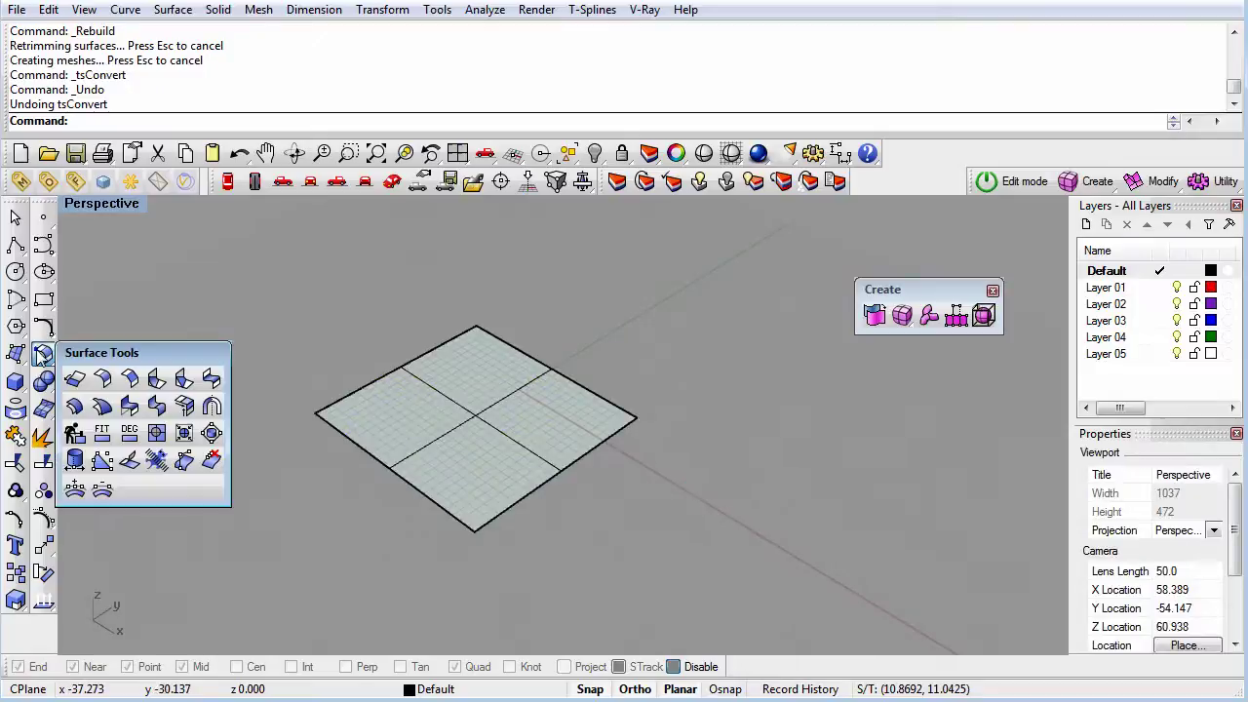
pyautogui.click(83, 433)
pyautogui.click(427, 418)
pyautogui.press('Return')
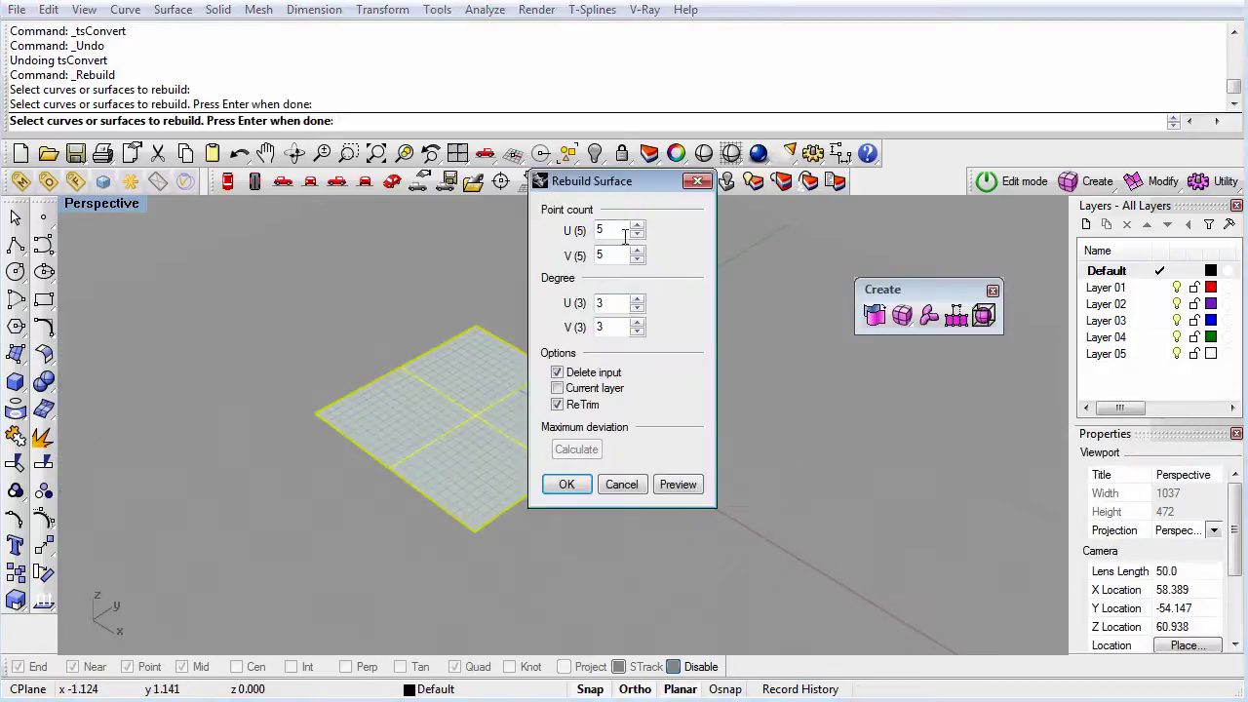
pyautogui.write('7')
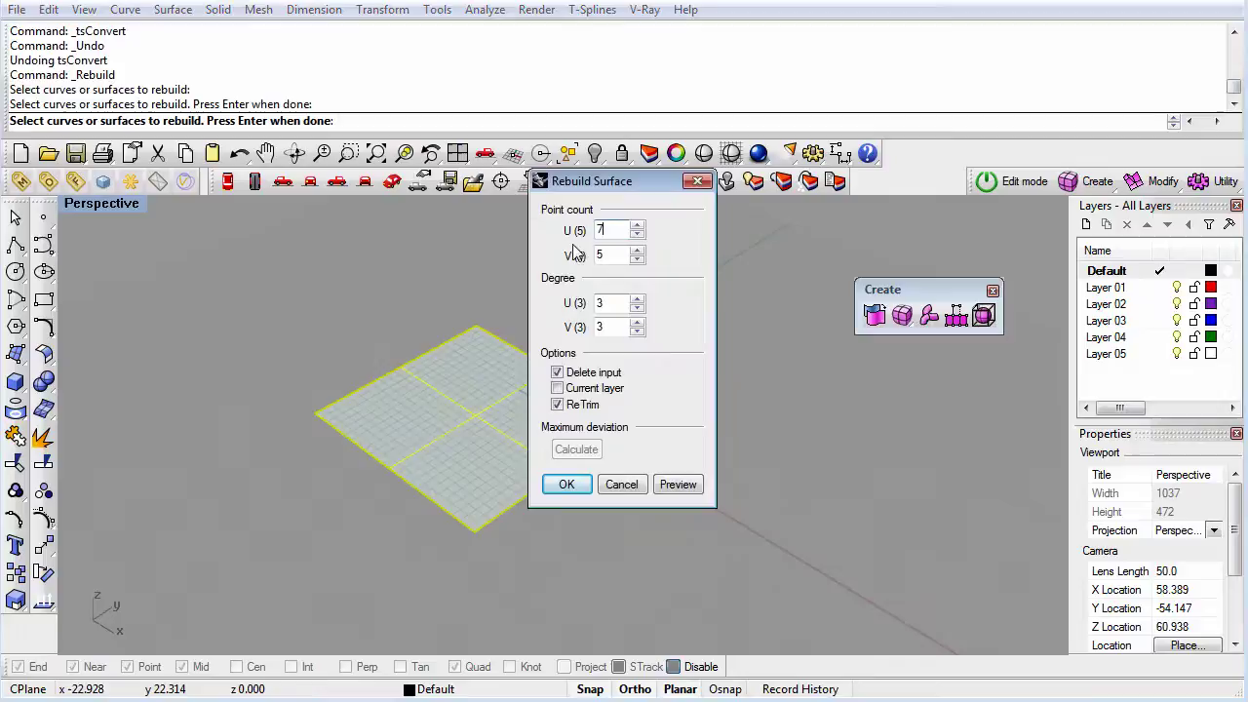
pyautogui.press('Tab')
pyautogui.write('7')
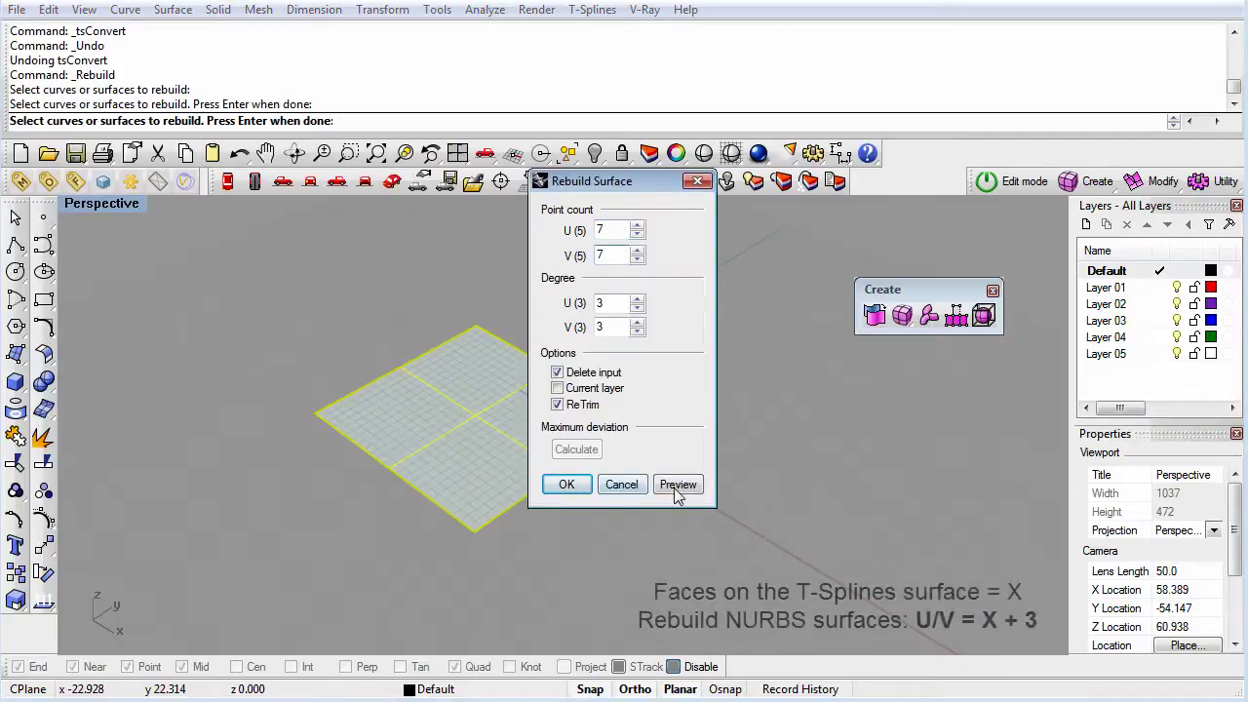
pyautogui.click(567, 485)
# - Convert the 7-point plane to a T-Splines surface
pyautogui.click(510, 465)
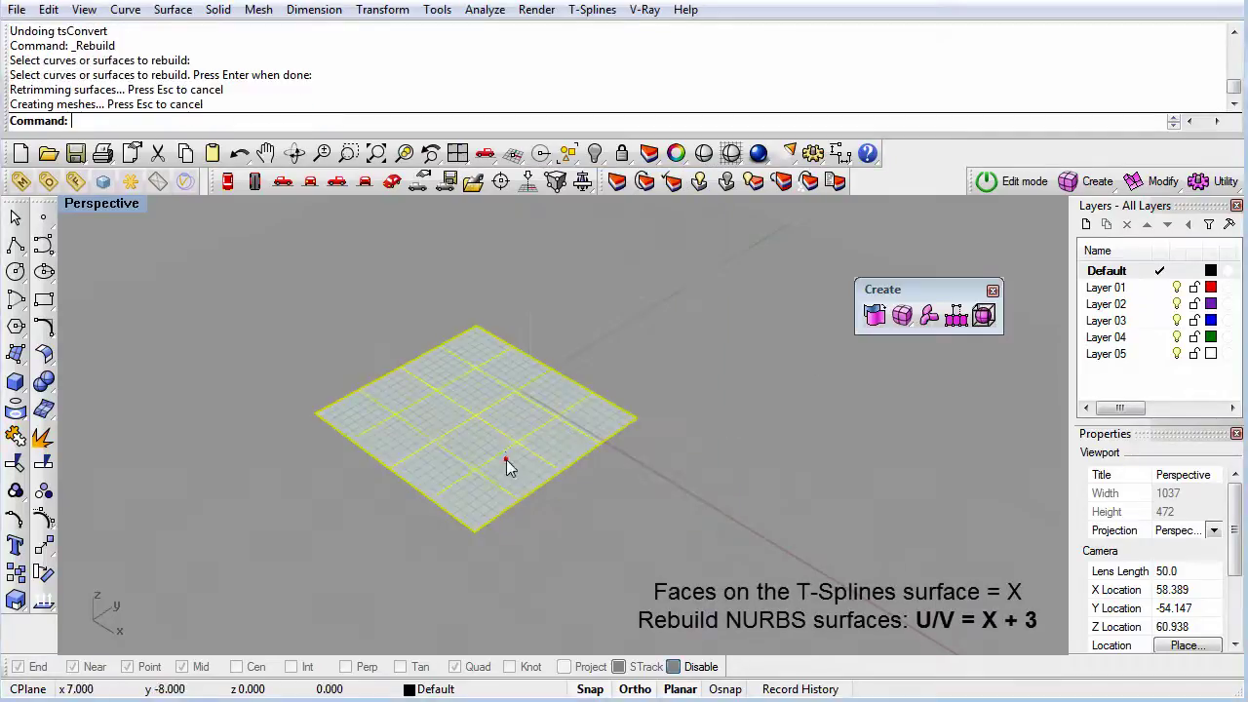
pyautogui.click(875, 314)
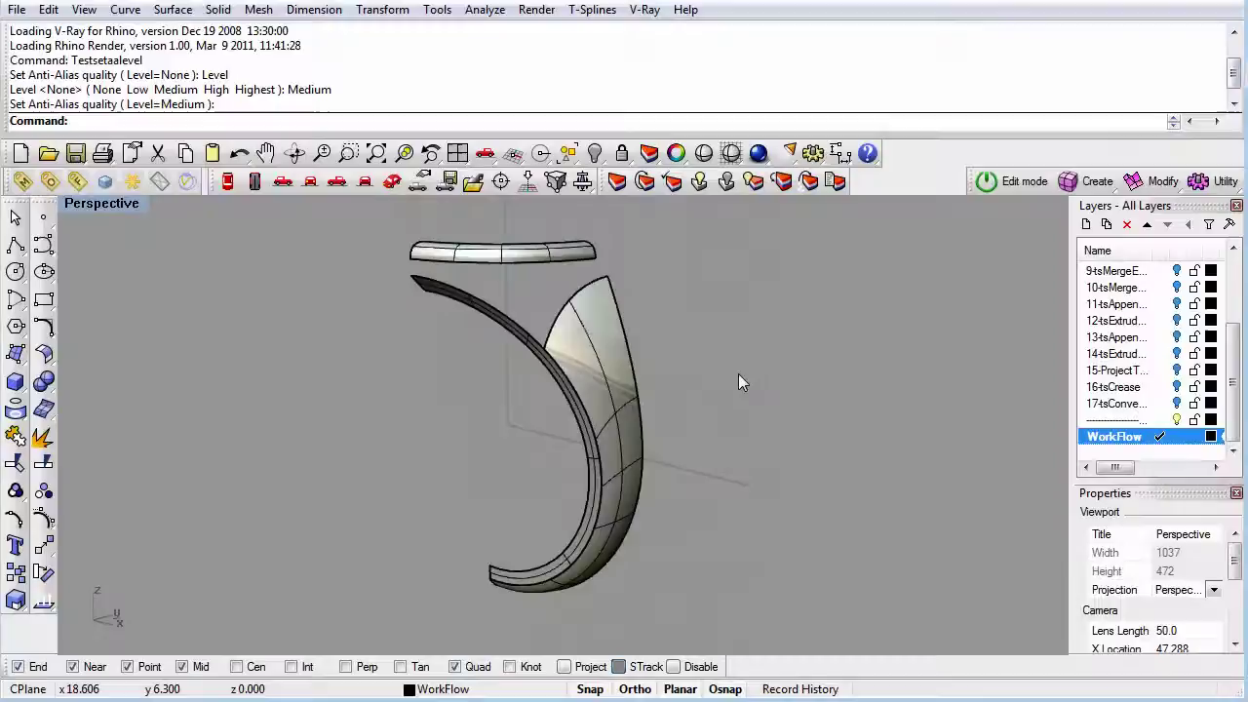
# - Rebuild the top curved surface with 6 points in U and 5 in V, keeping degree 3 in both directions
pyautogui.moveTo(750, 376); pyautogui.dragTo(778, 380, button='right')
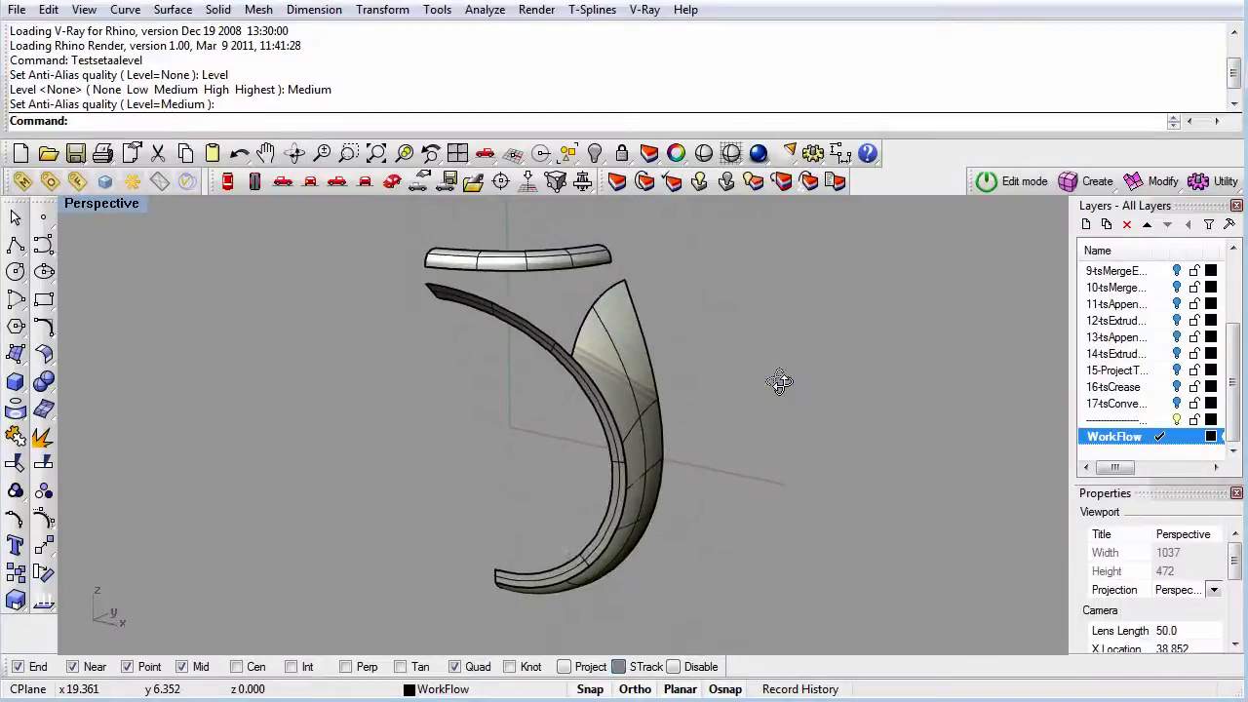
pyautogui.scroll(3, 545, 257)
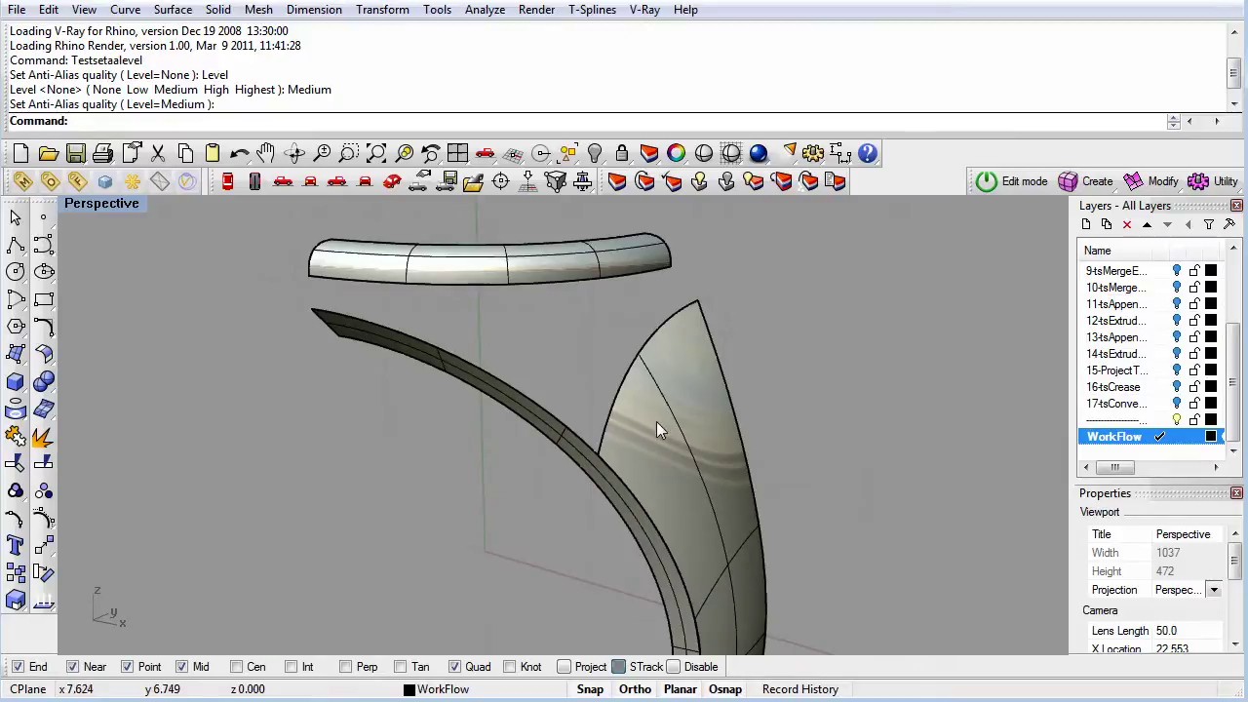
pyautogui.scroll(-3, 572, 400)
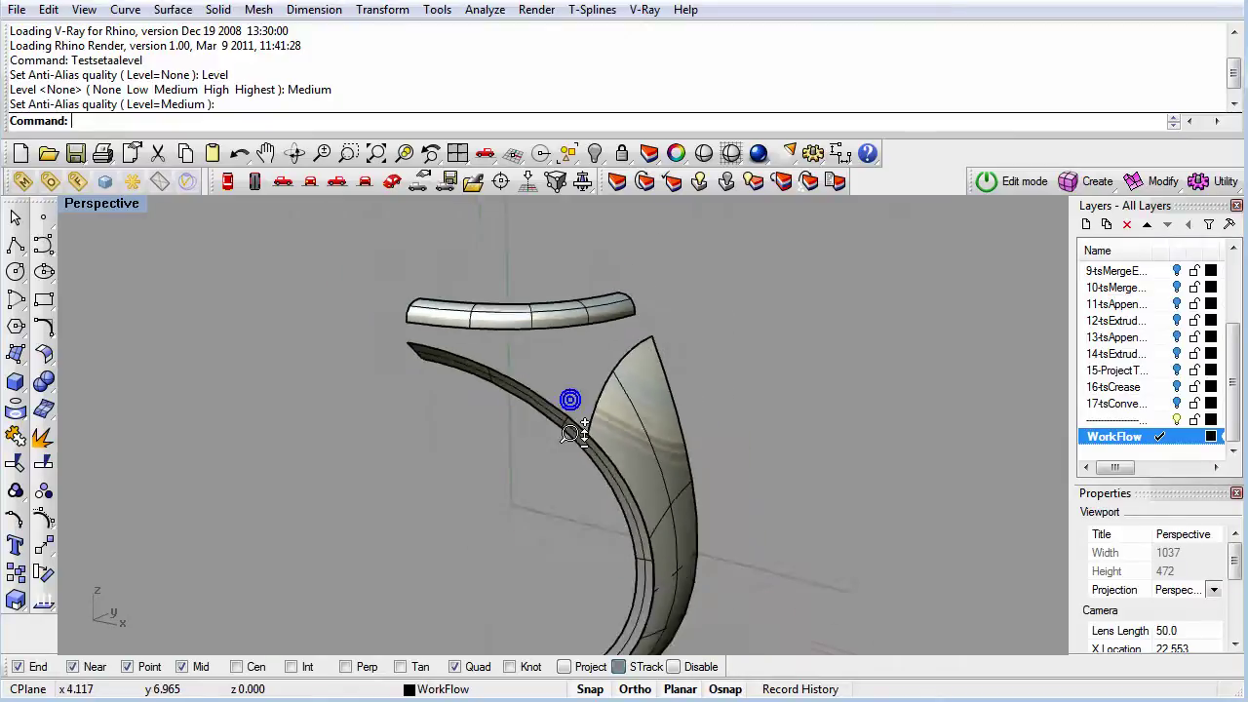
pyautogui.click(563, 315)
pyautogui.click(51, 357)
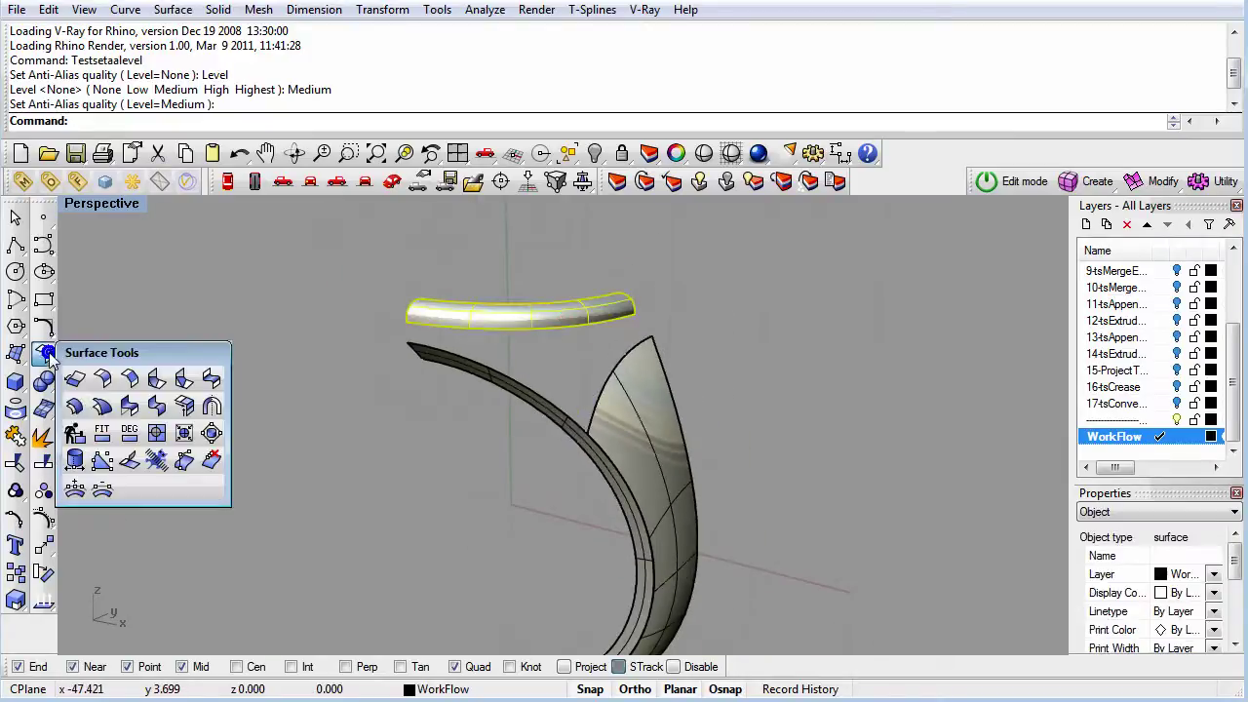
pyautogui.click(78, 433)
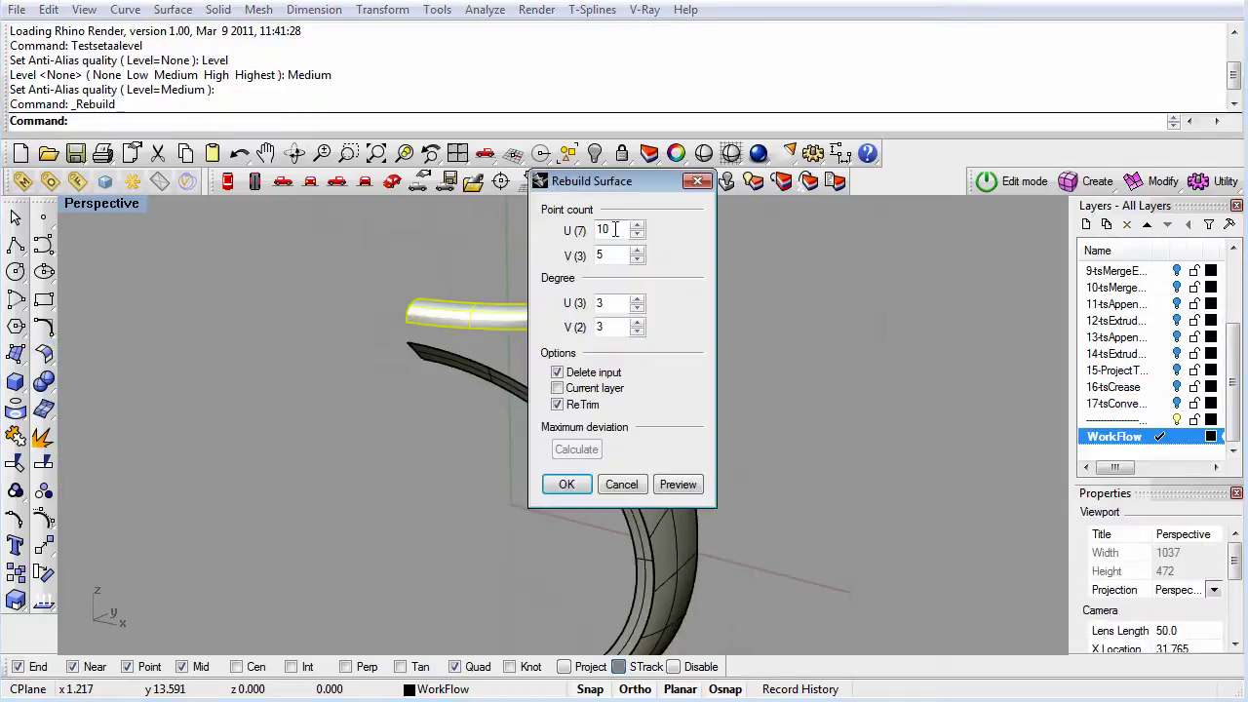
pyautogui.moveTo(615, 229); pyautogui.dragTo(544, 230)
pyautogui.click(566, 484)
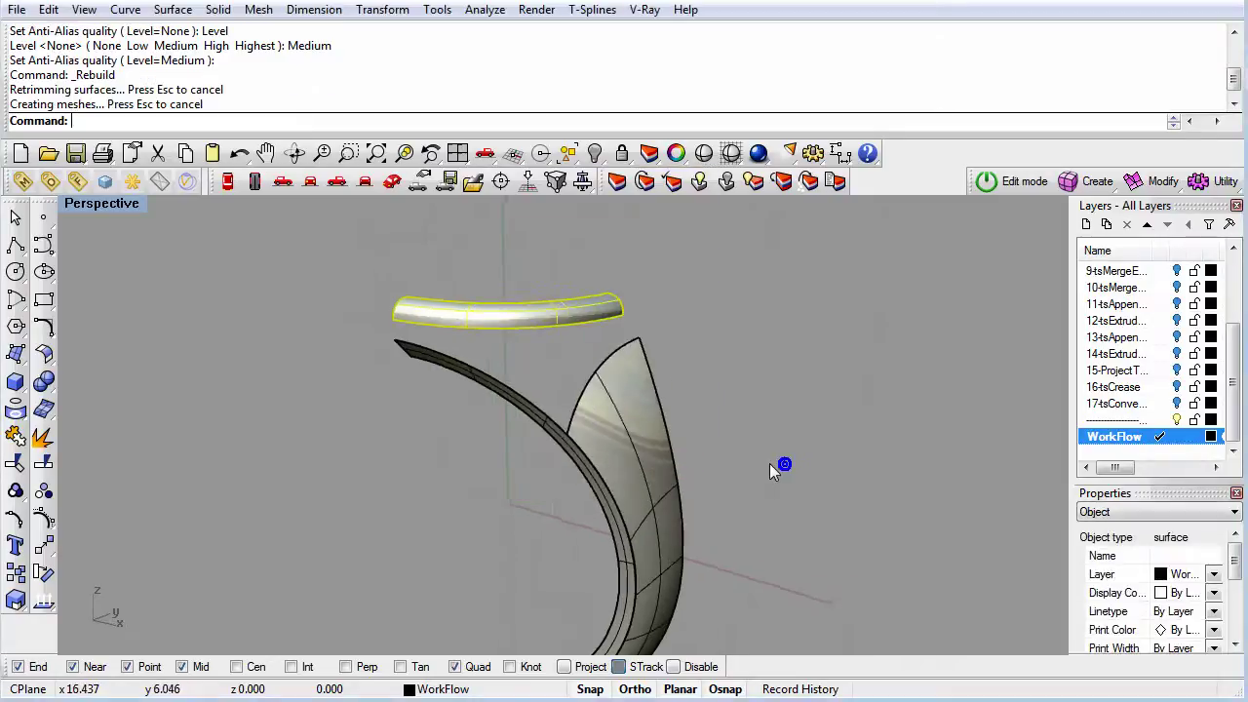
pyautogui.moveTo(769, 463); pyautogui.dragTo(779, 421, button='right')
pyautogui.click(779, 421)
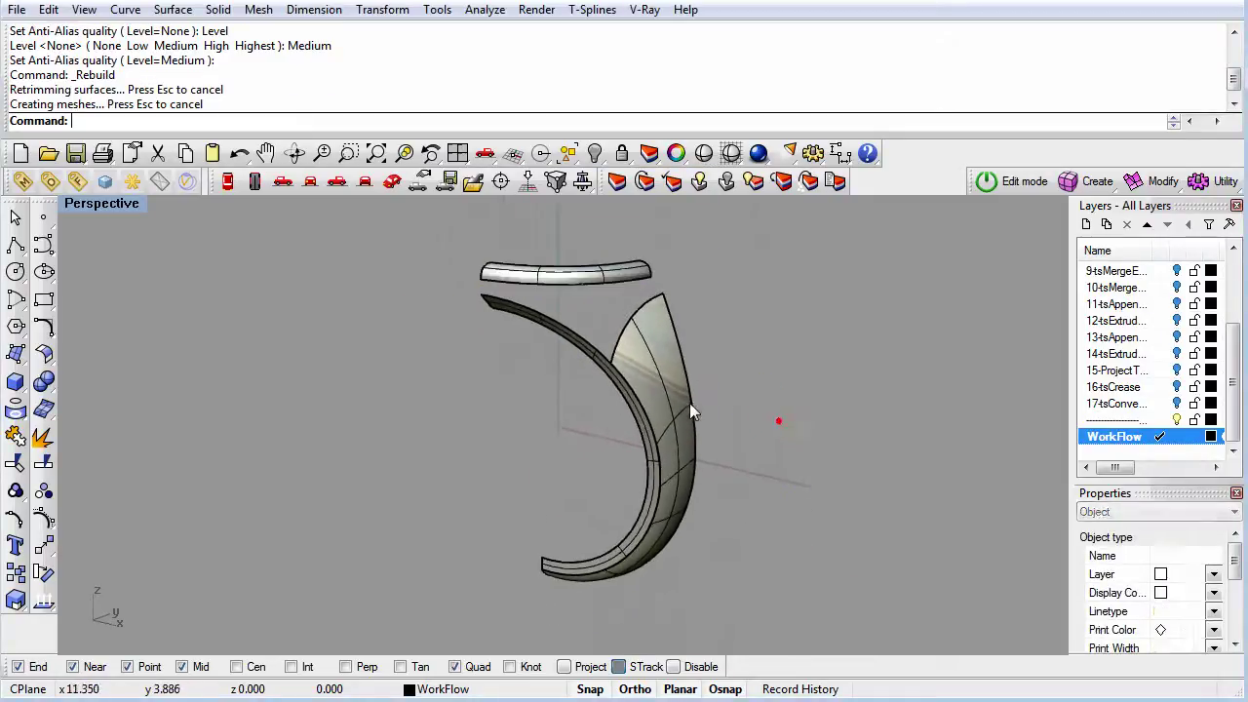
# - Rebuild the outer shank surface with 8 points in U and 5 in V at degree 3
pyautogui.click(689, 412)
pyautogui.press('Return')
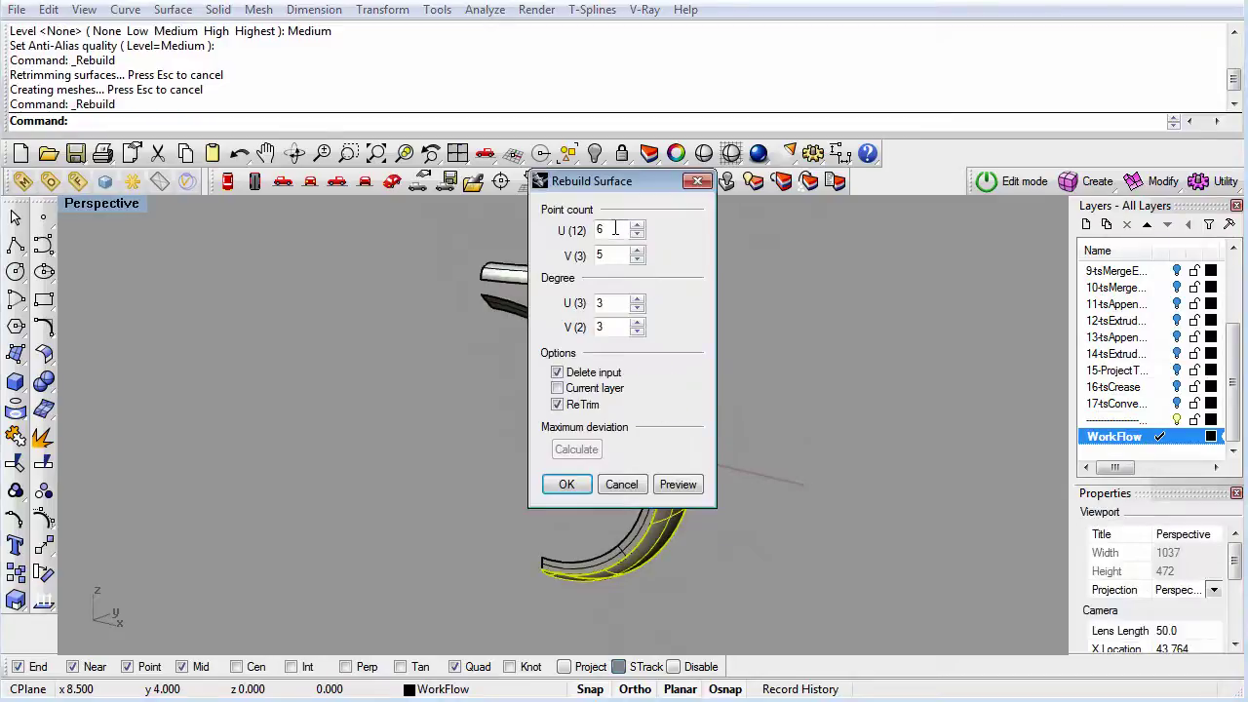
pyautogui.moveTo(614, 228); pyautogui.dragTo(591, 230)
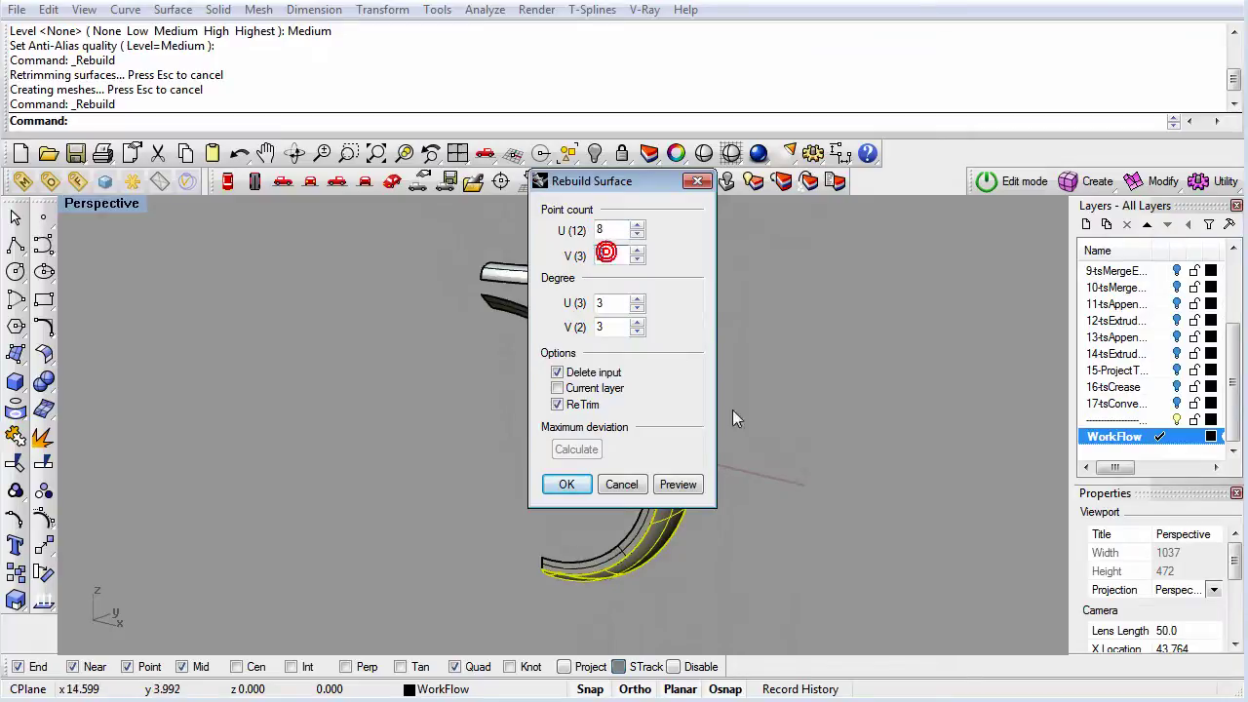
pyautogui.click(678, 483)
pyautogui.click(569, 485)
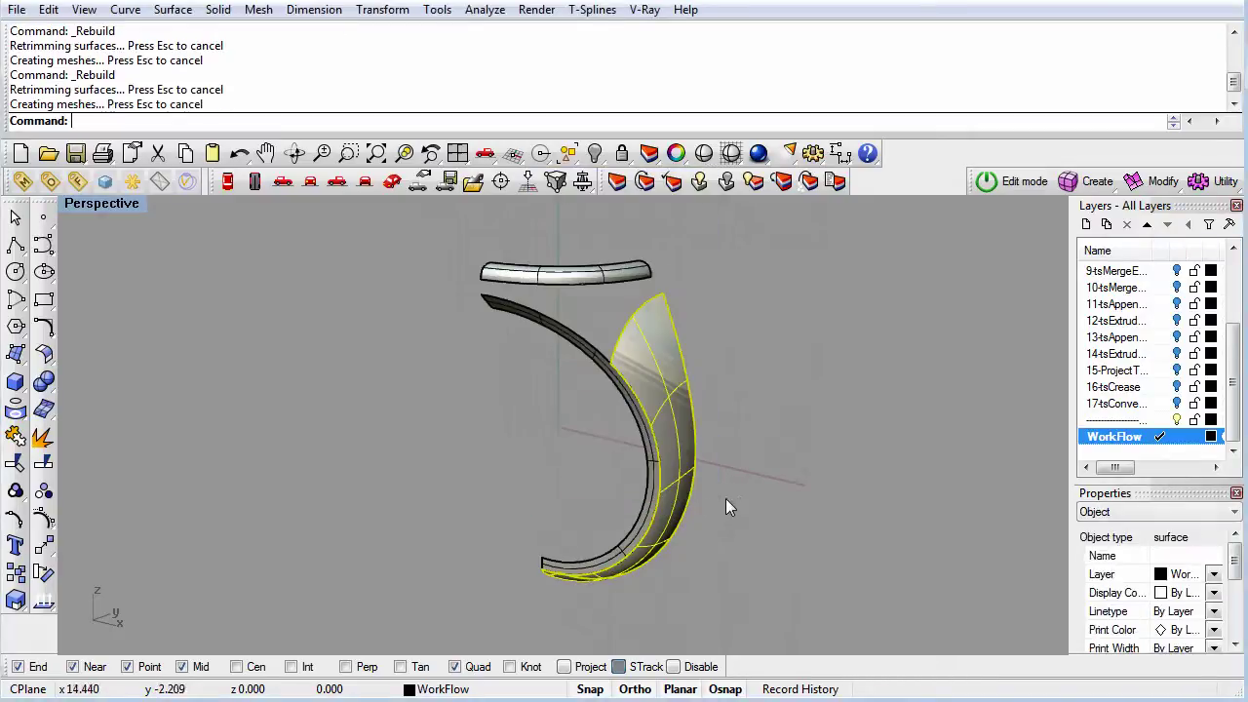
# - Rebuild the narrow inner band surface with an adjusted U point count, keeping 5 points in V and degree 3
pyautogui.moveTo(743, 495); pyautogui.dragTo(701, 502, button='right')
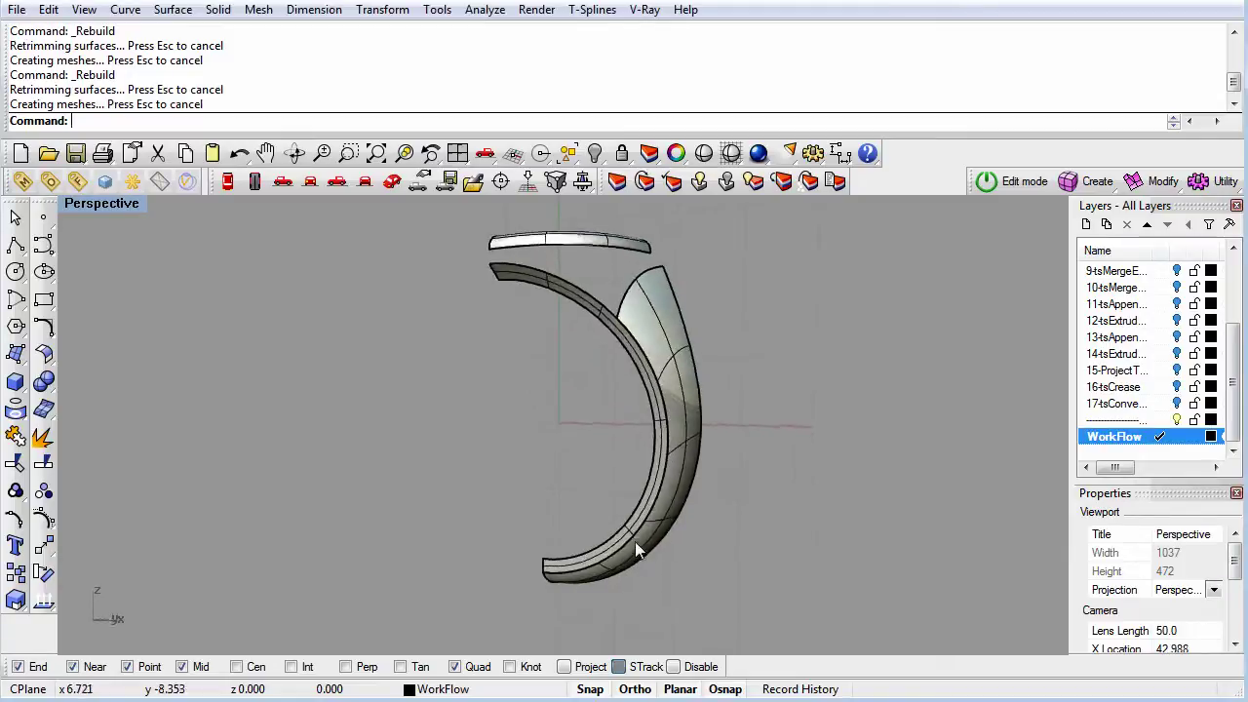
pyautogui.click(632, 523)
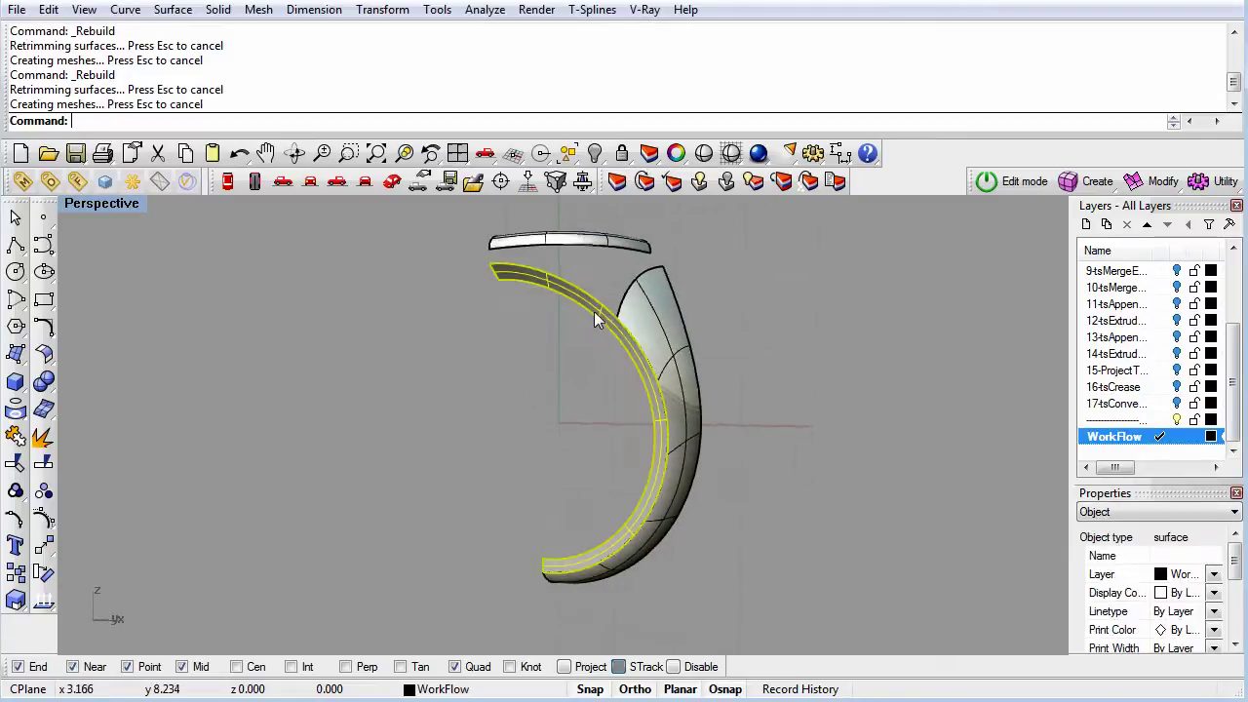
pyautogui.press('Return')
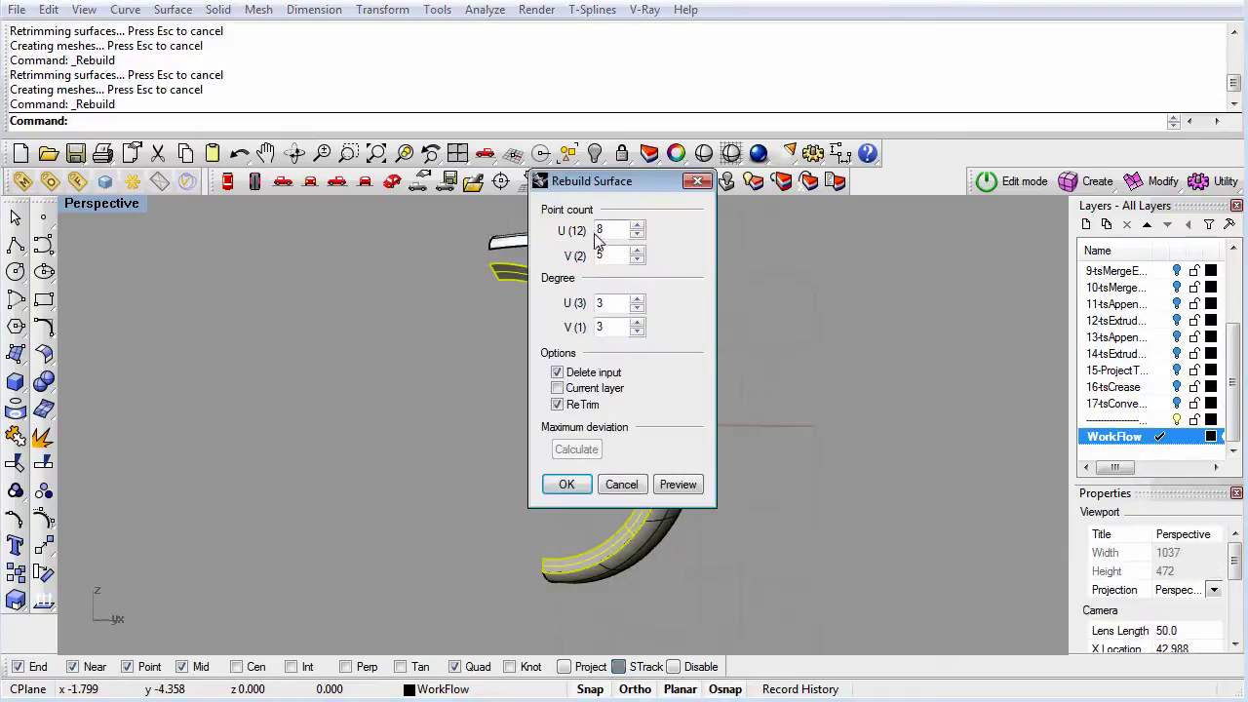
pyautogui.moveTo(606, 230); pyautogui.dragTo(593, 230)
pyautogui.click(568, 485)
pyautogui.click(736, 524)
# - Convert all three rebuilt ring surfaces to T-Splines surfaces
pyautogui.moveTo(754, 471); pyautogui.dragTo(607, 326, button='right')
pyautogui.moveTo(810, 458); pyautogui.dragTo(534, 260)
pyautogui.click(1066, 190)
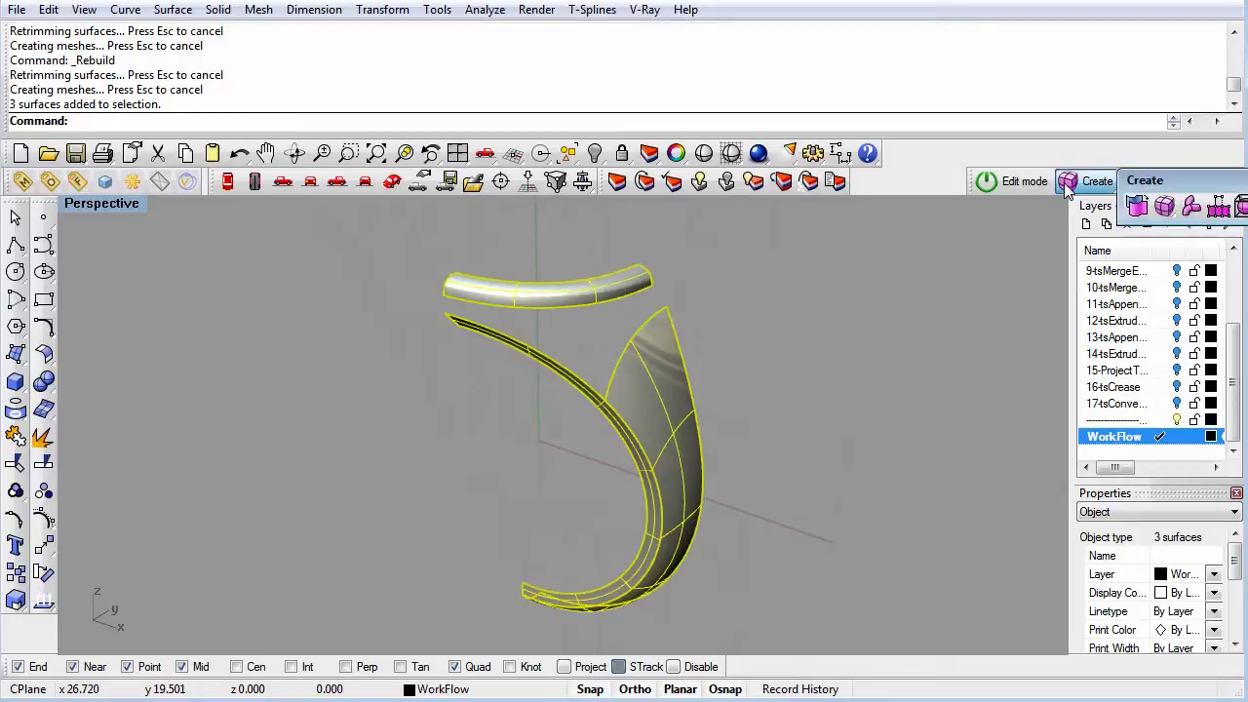
pyautogui.click(1137, 206)
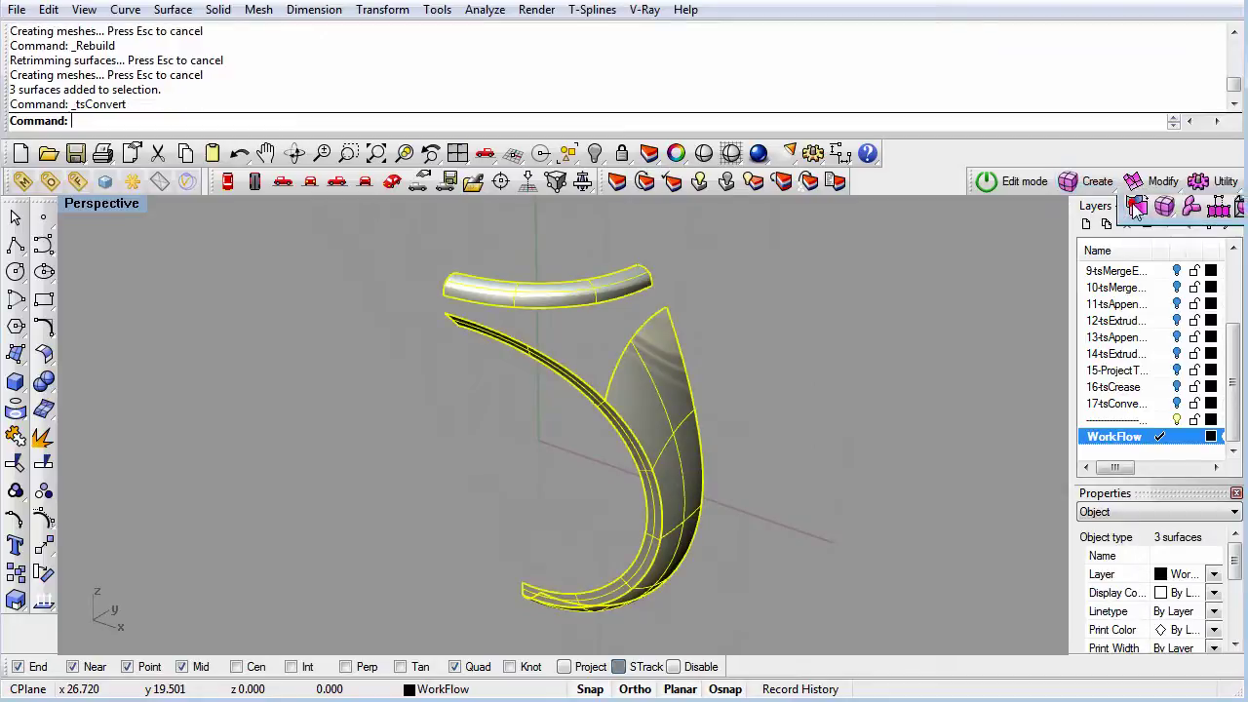
pyautogui.click(832, 365)
pyautogui.moveTo(811, 396); pyautogui.dragTo(852, 381, button='right')
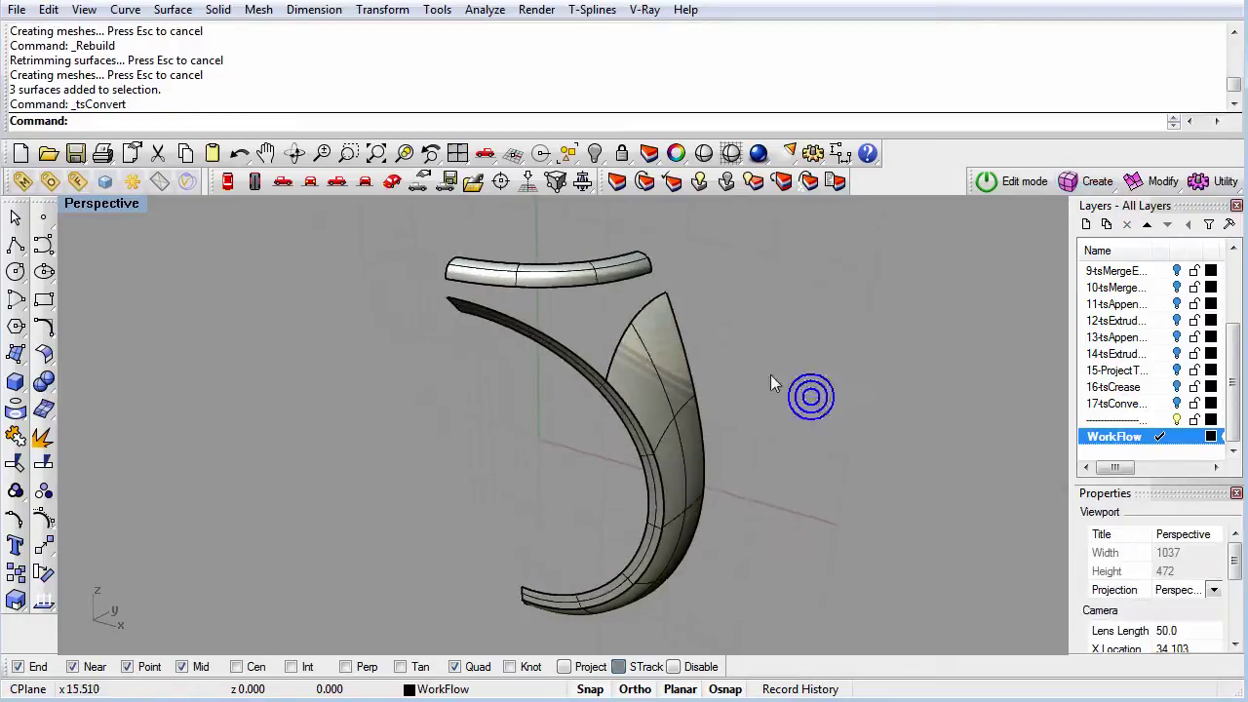
# - Turn on T-Splines edit mode and keep the T-Splines modify tools open as a floating palette
pyautogui.moveTo(591, 430)
pyautogui.mouseDown(button='right')
pyautogui.moveTo(516, 507)
pyautogui.moveTo(618, 382)
pyautogui.moveTo(584, 412)
pyautogui.mouseUp(button='right')
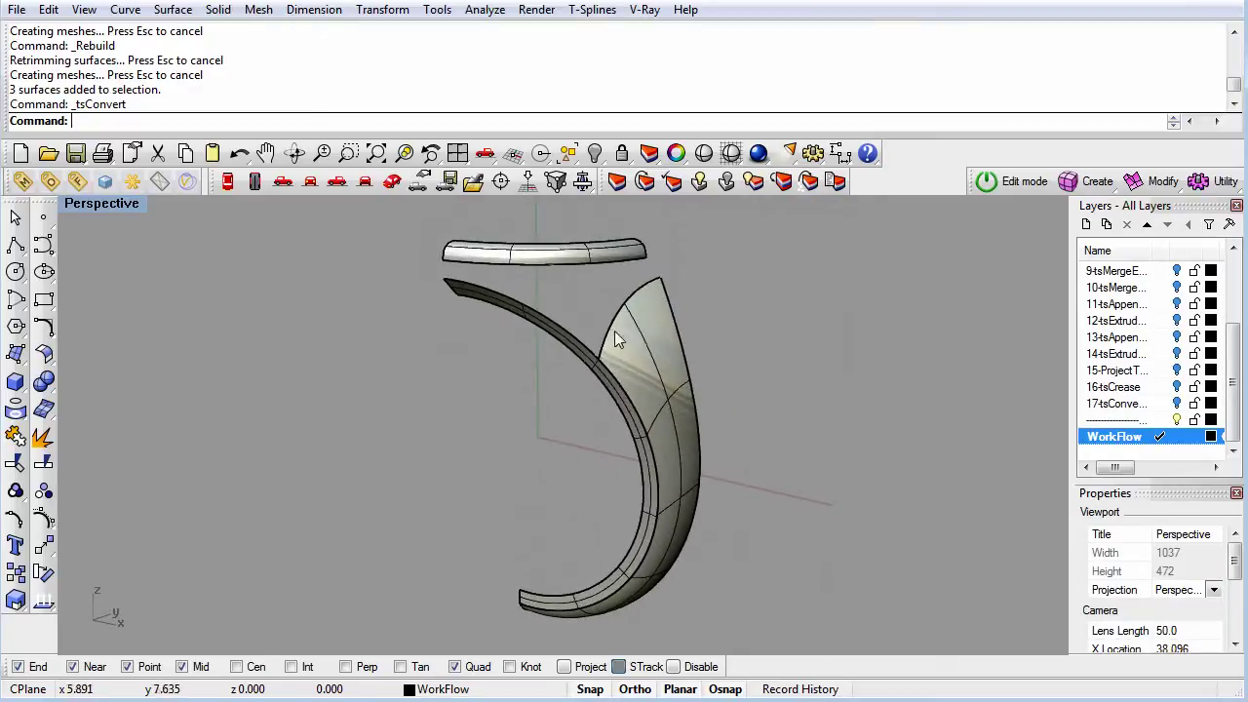
pyautogui.click(1010, 183)
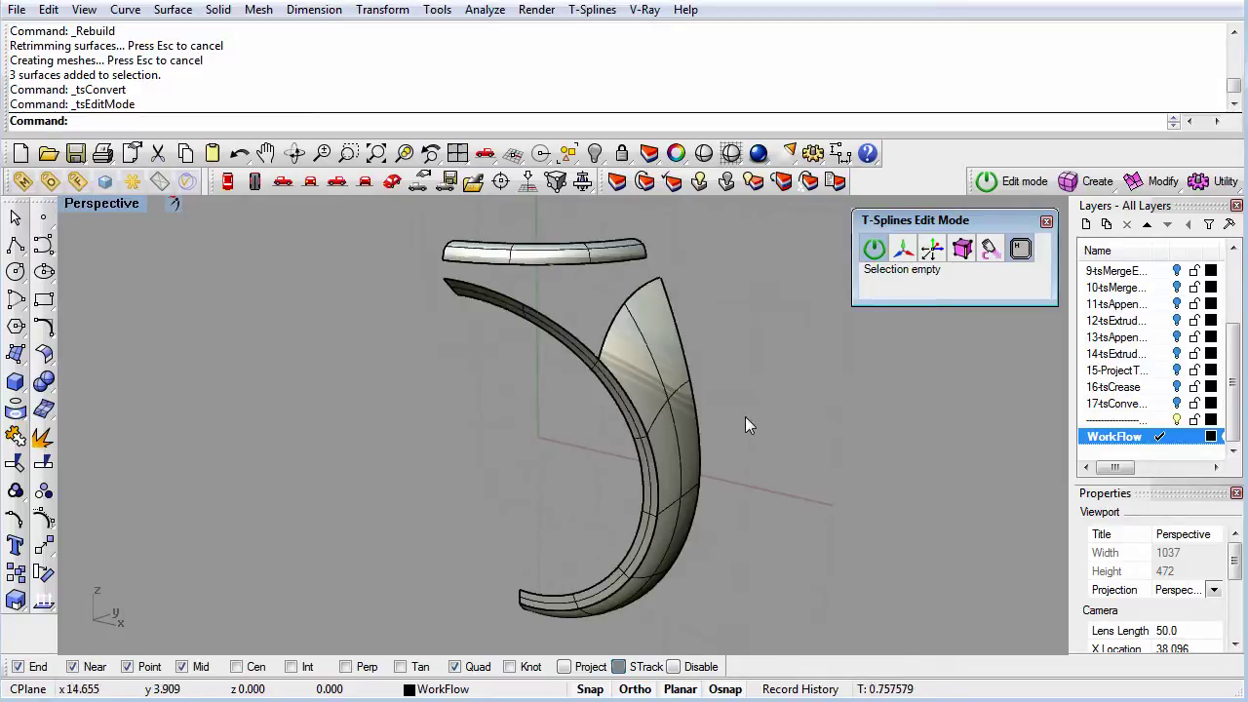
pyautogui.moveTo(753, 417)
pyautogui.mouseDown(button='right')
pyautogui.moveTo(858, 429)
pyautogui.moveTo(736, 414)
pyautogui.mouseUp(button='right')
pyautogui.click(1140, 182)
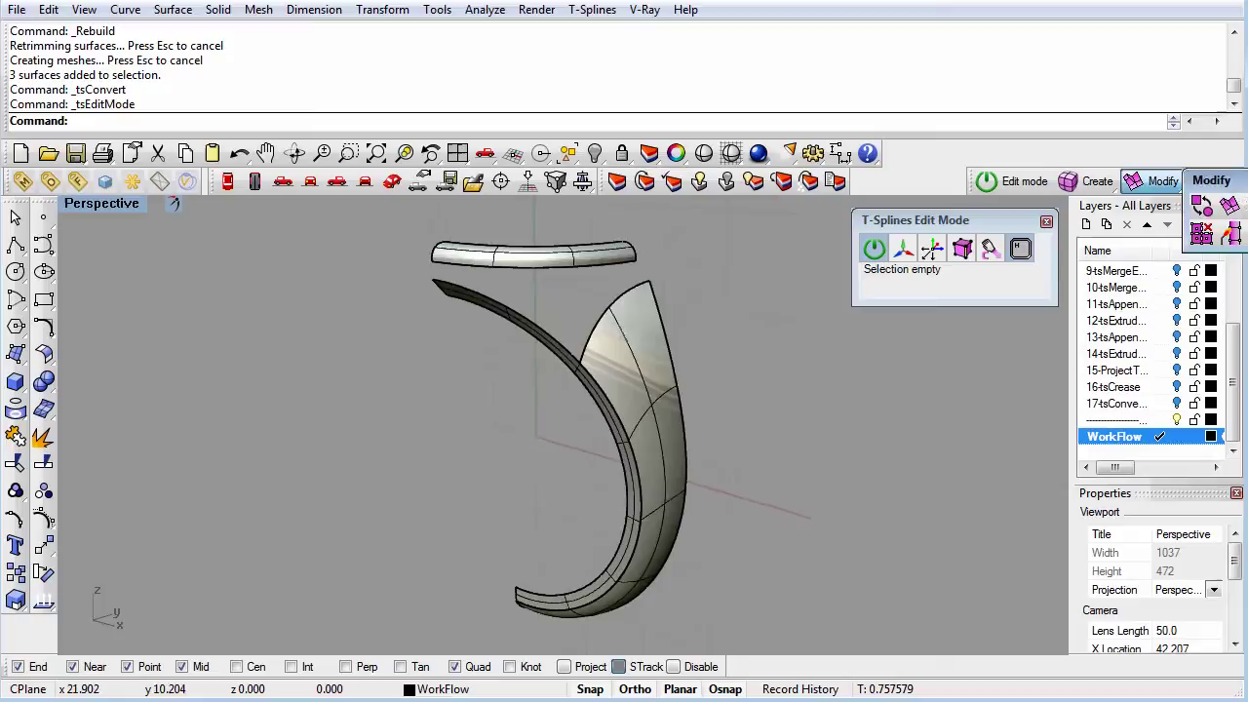
pyautogui.moveTo(1213, 179); pyautogui.dragTo(151, 500)
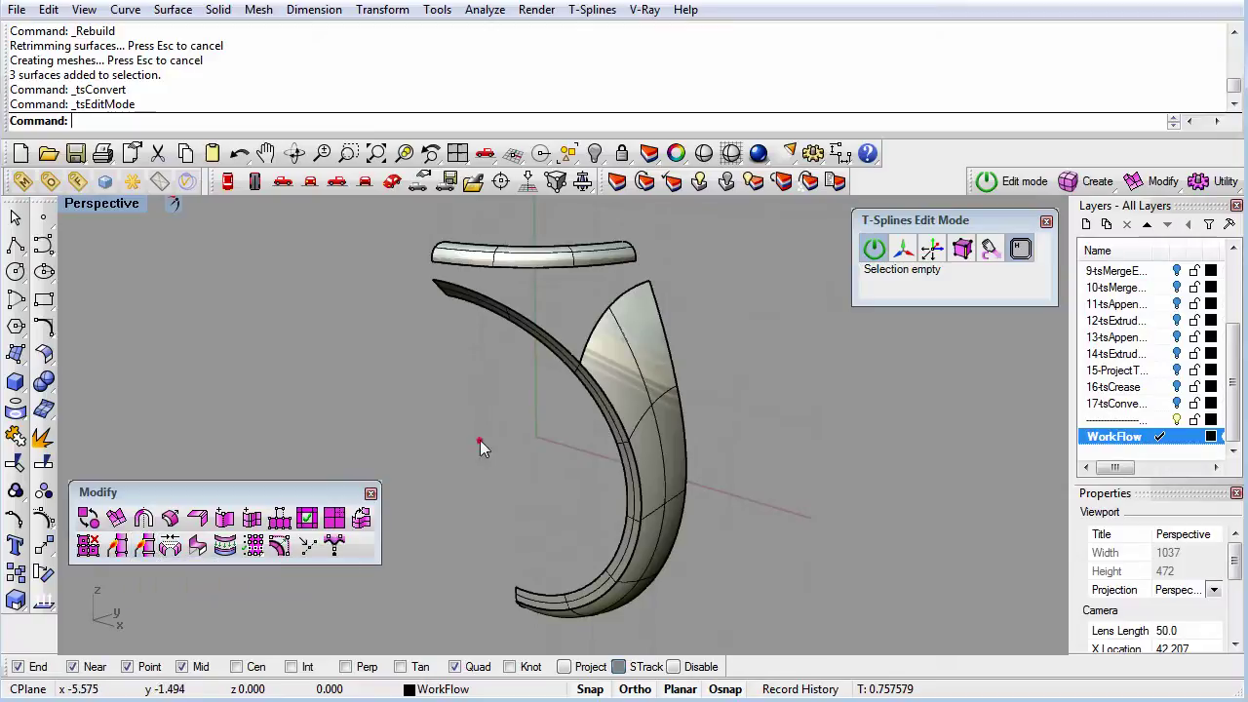
# - Merge the coincident edge loops of the outer shank and inner band, excluding the inner band's extra edges beyond the shank
pyautogui.scroll(3, 583, 425)
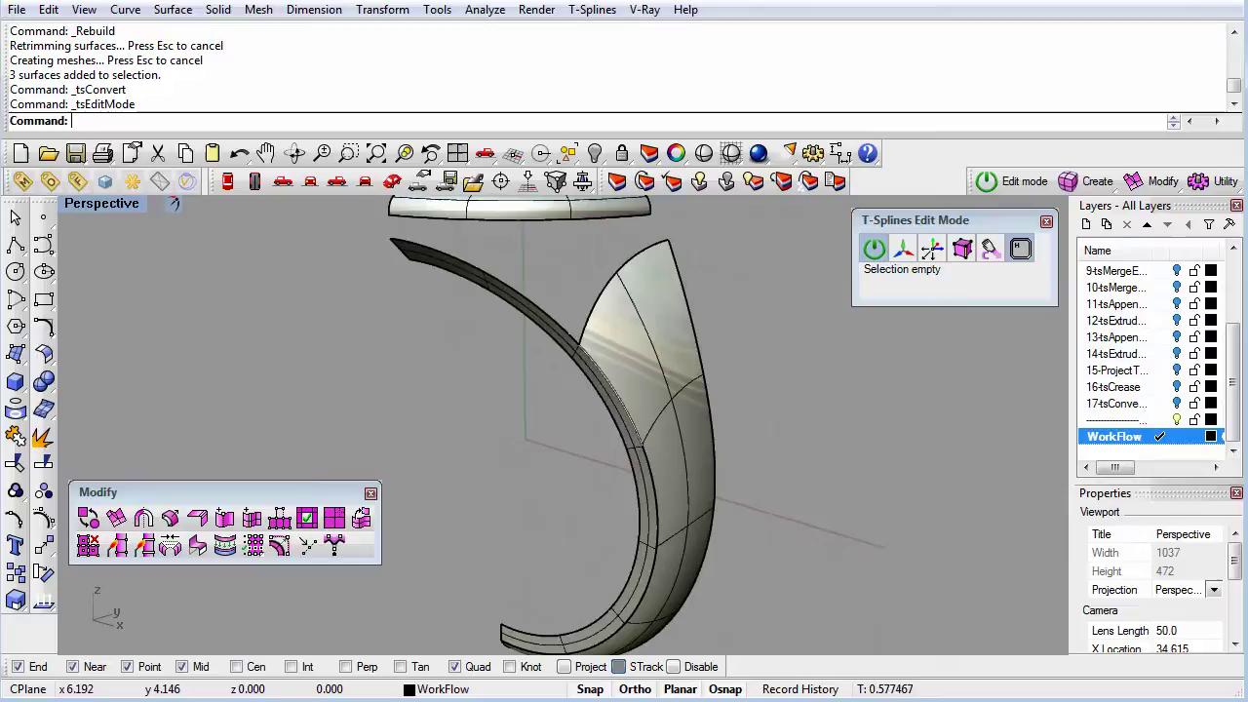
pyautogui.doubleClick(603, 371)
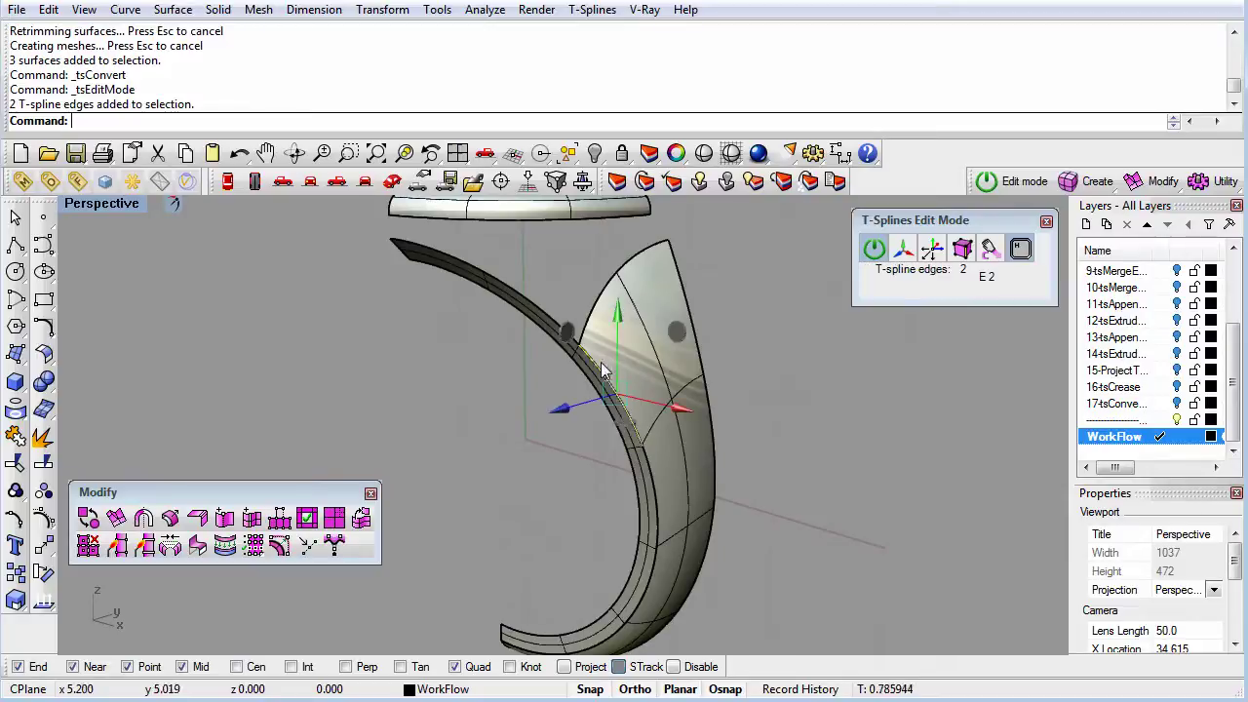
pyautogui.moveTo(676, 485); pyautogui.dragTo(816, 491, button='right')
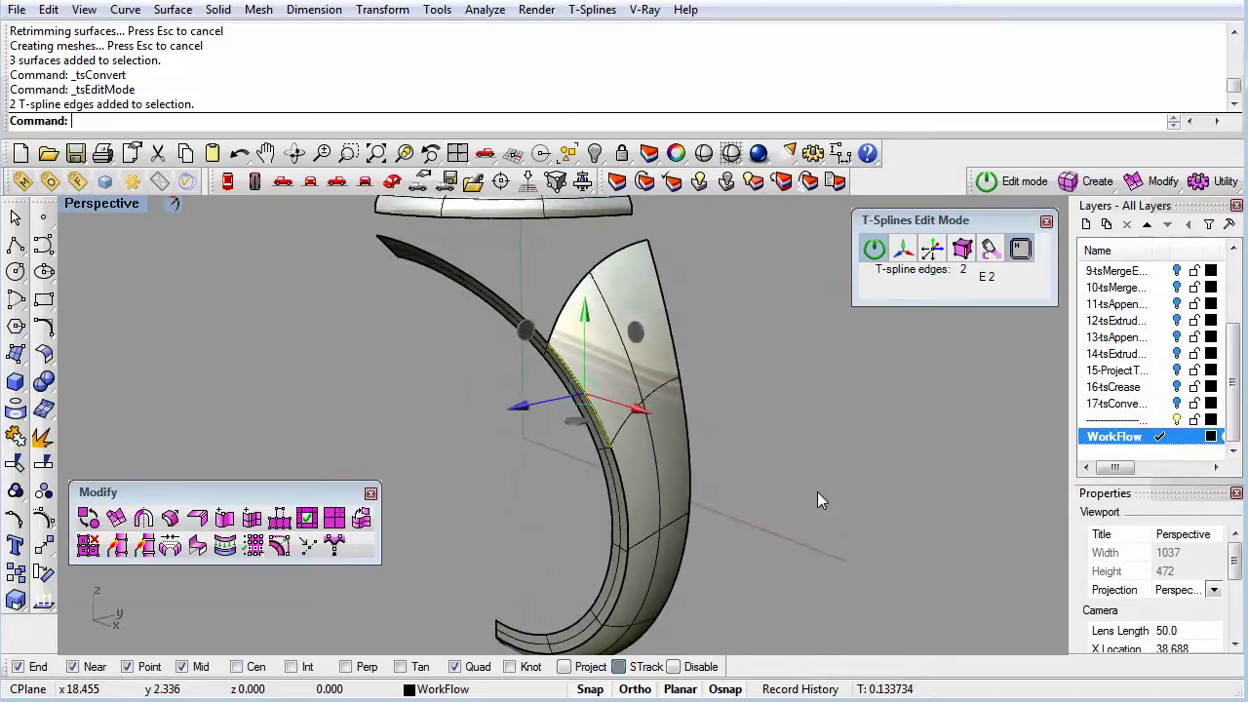
pyautogui.press('l')
pyautogui.scroll(-2, 784, 463)
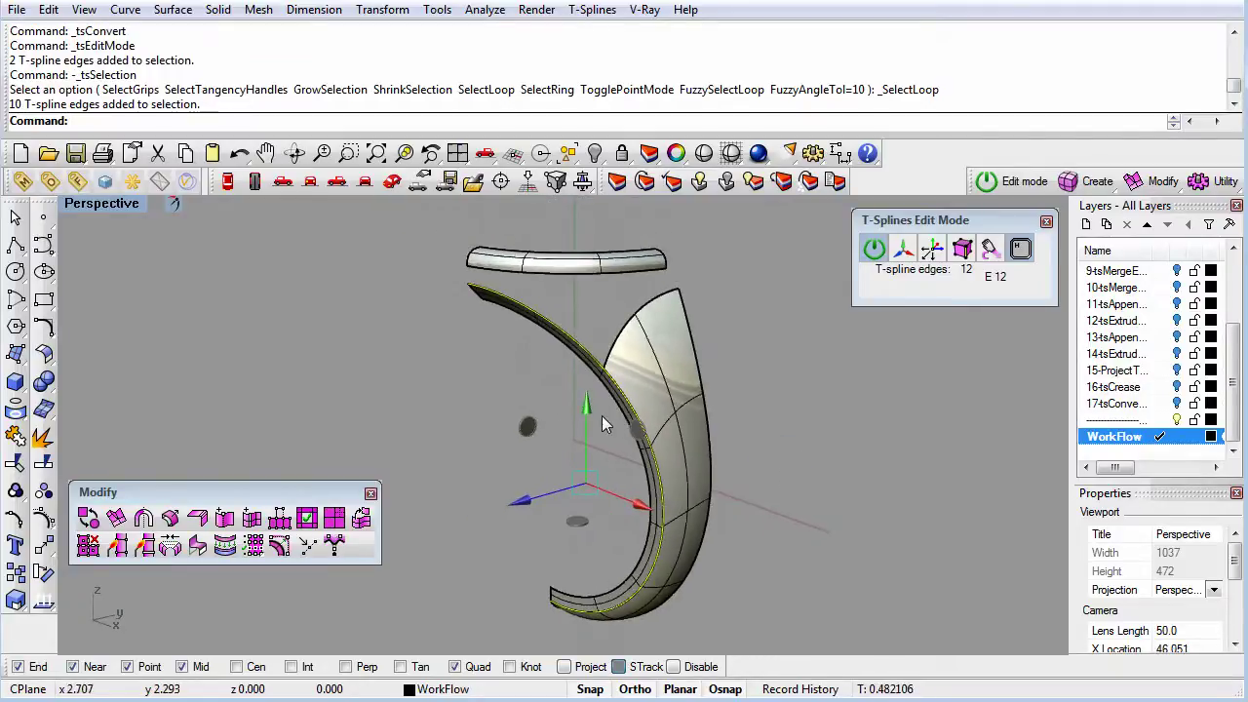
pyautogui.keyDown('ctrl'); pyautogui.click(474, 297); pyautogui.keyUp('ctrl')
pyautogui.moveTo(786, 535); pyautogui.dragTo(870, 531, button='right')
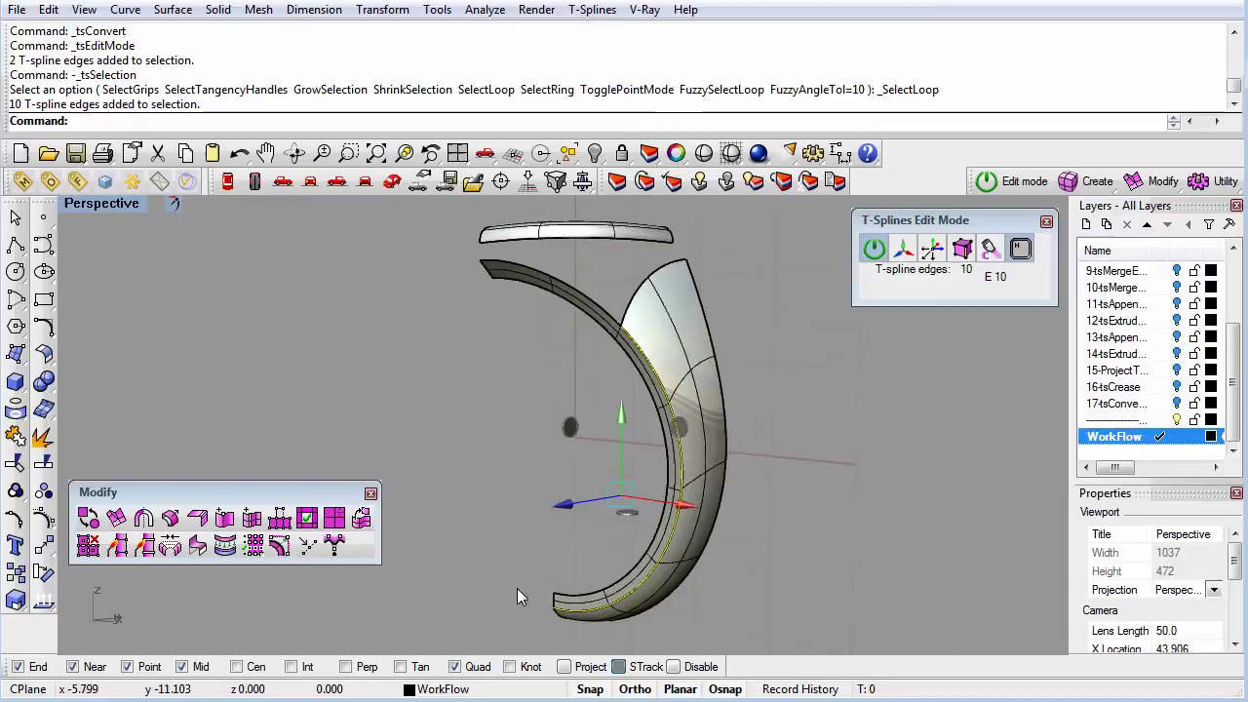
pyautogui.click(146, 548)
pyautogui.moveTo(707, 276)
pyautogui.mouseDown(button='right')
pyautogui.moveTo(719, 308)
pyautogui.moveTo(673, 310)
pyautogui.mouseUp(button='right')
pyautogui.click(465, 435)
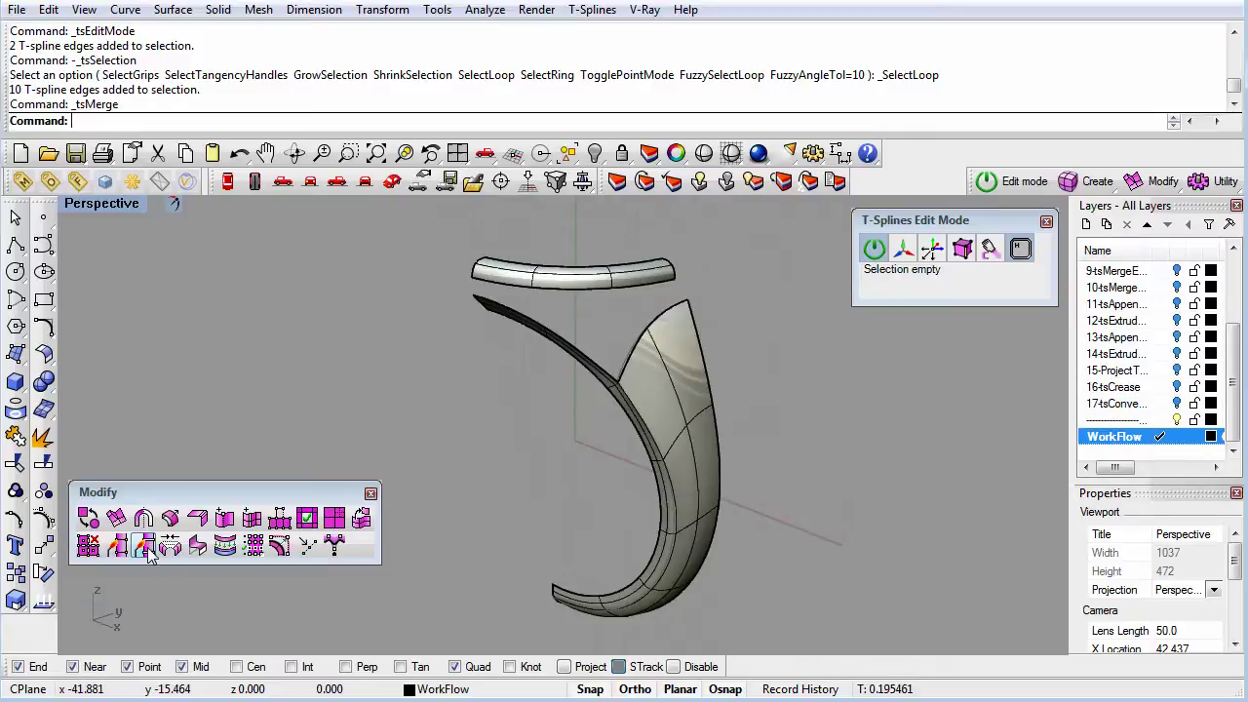
# - Merge one edge at the shank's upper end to the adjacent lower edge of the top surface, with Smooth set to Yes
pyautogui.click(146, 549)
pyautogui.click(661, 312)
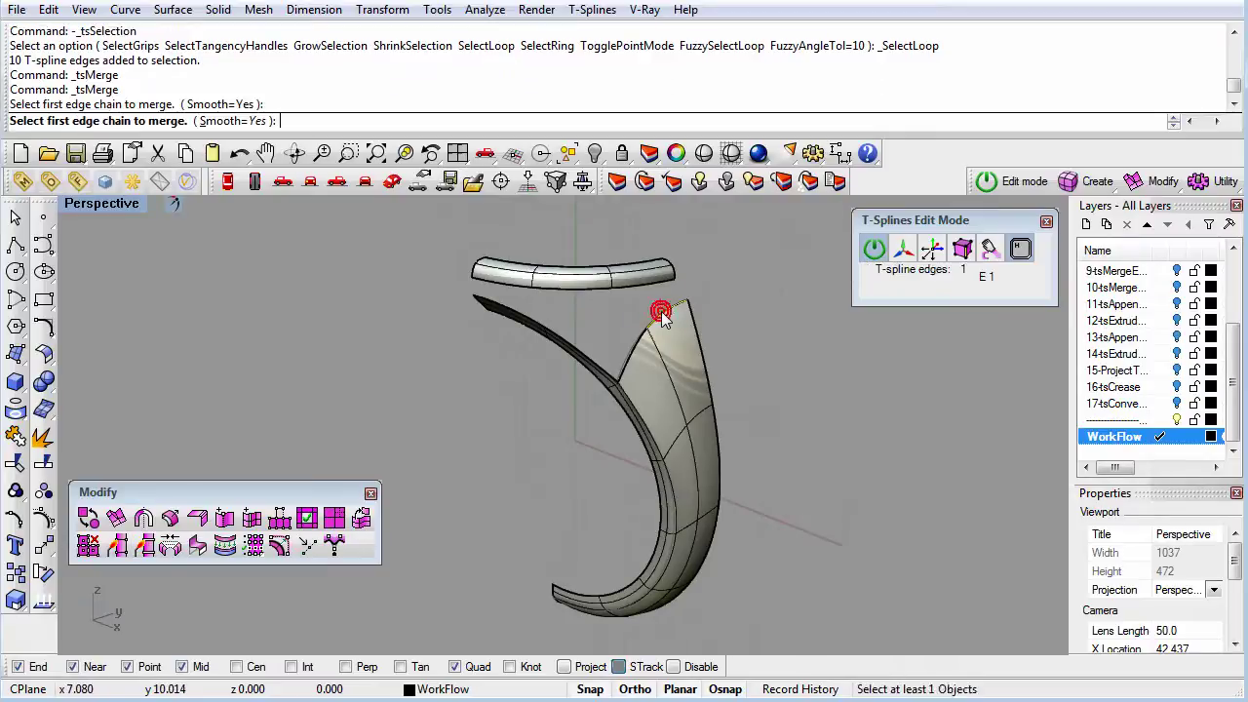
pyautogui.press('Return')
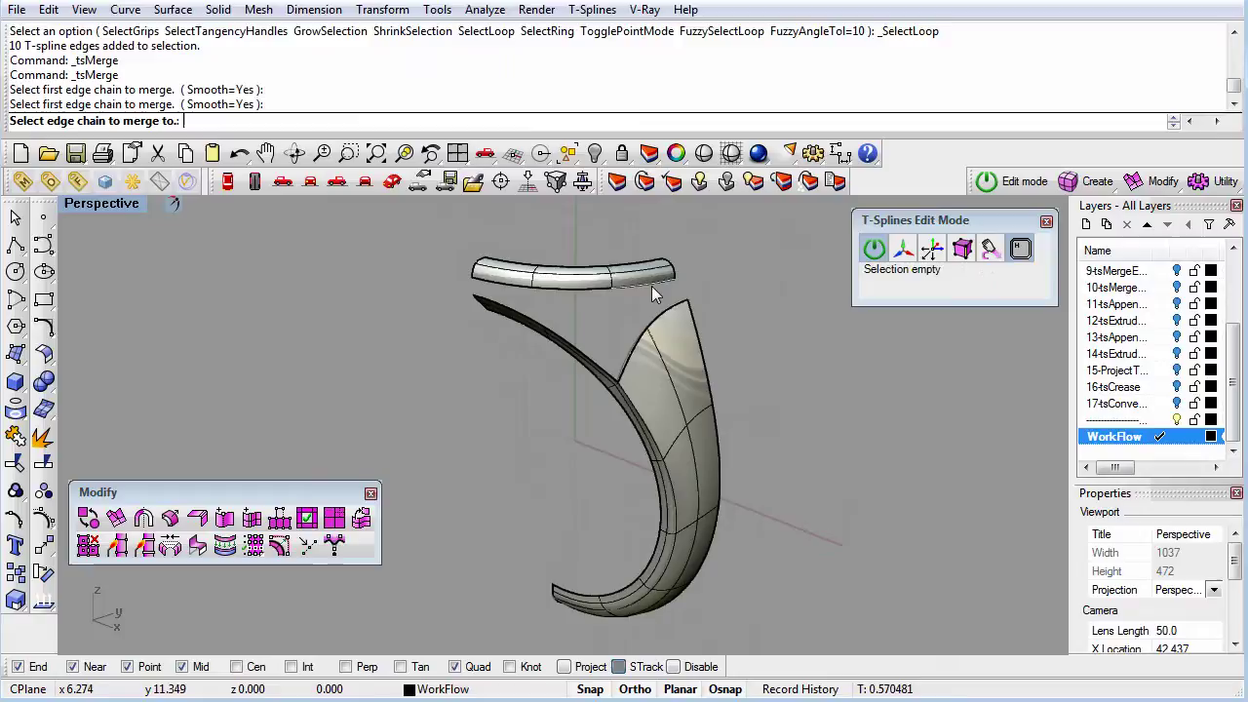
pyautogui.click(651, 285)
pyautogui.press('Return')
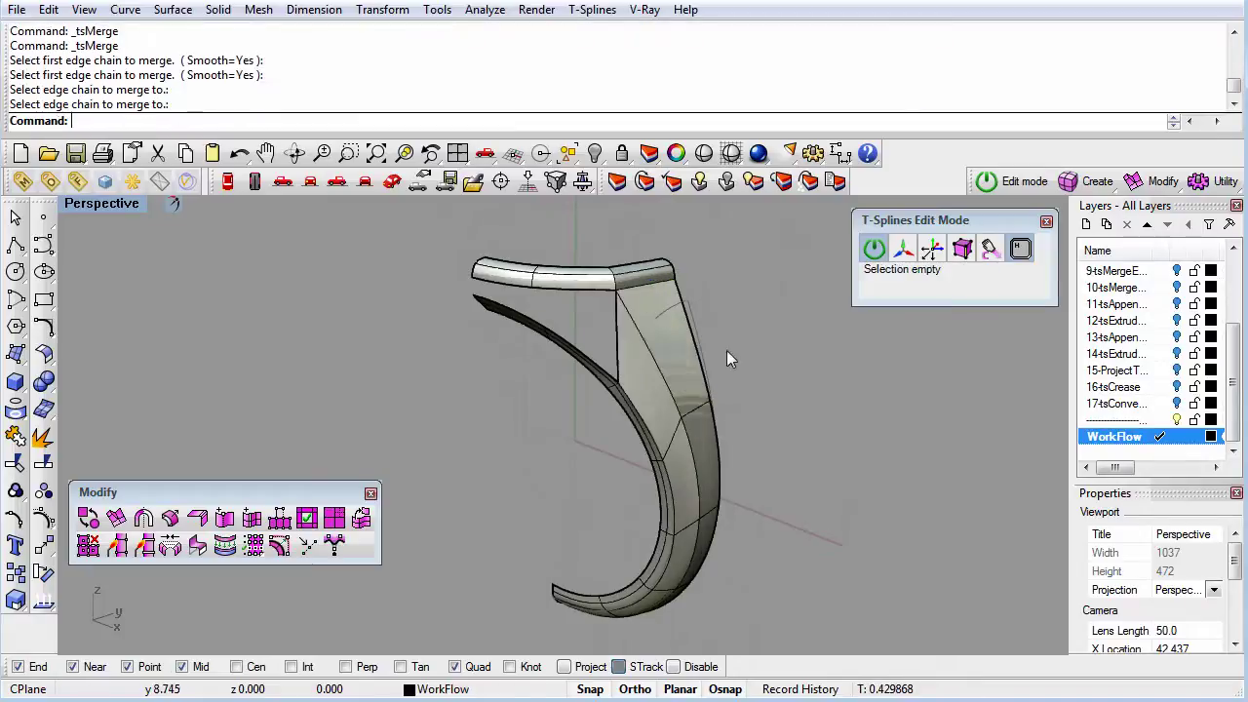
# - Examine the merged joint between shank and top surface, and toggle all T-Splines surfaces from smooth to box display
pyautogui.moveTo(787, 406)
pyautogui.mouseDown(button='right')
pyautogui.moveTo(746, 345)
pyautogui.moveTo(635, 338)
pyautogui.moveTo(746, 371)
pyautogui.moveTo(802, 410)
pyautogui.mouseUp(button='right')
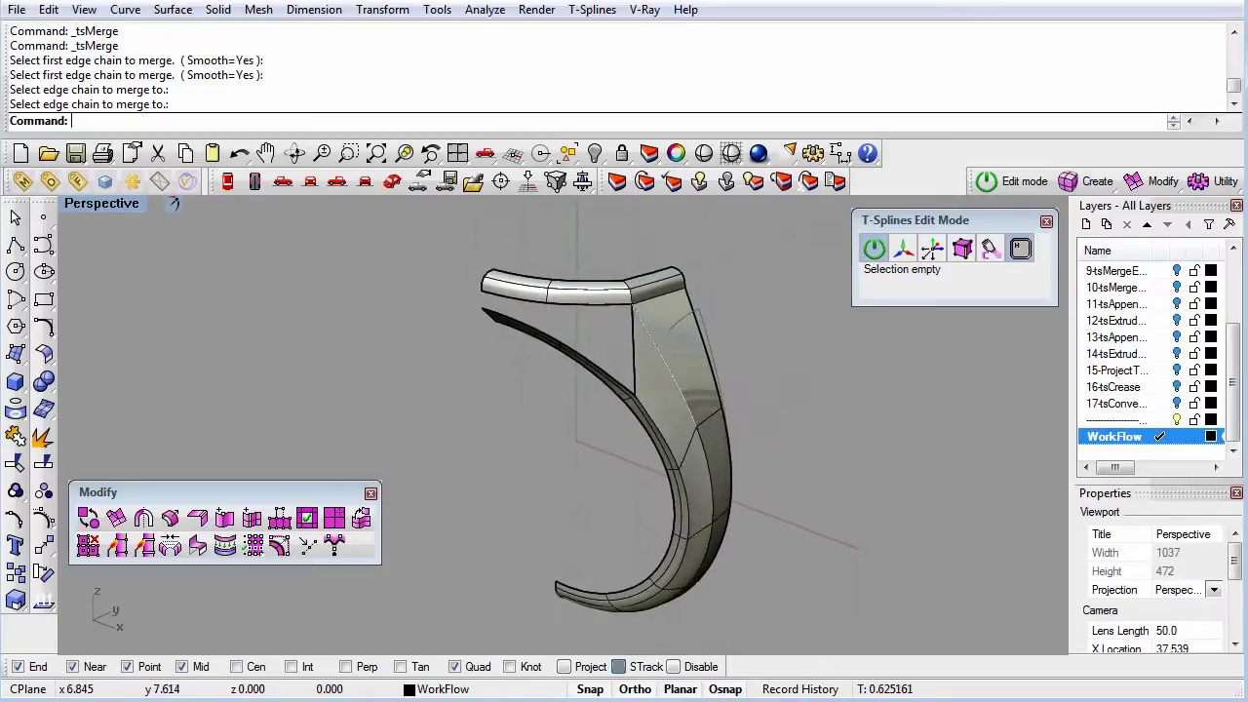
pyautogui.moveTo(572, 490)
pyautogui.mouseDown(button='right')
pyautogui.moveTo(563, 466)
pyautogui.moveTo(626, 412)
pyautogui.mouseUp(button='right')
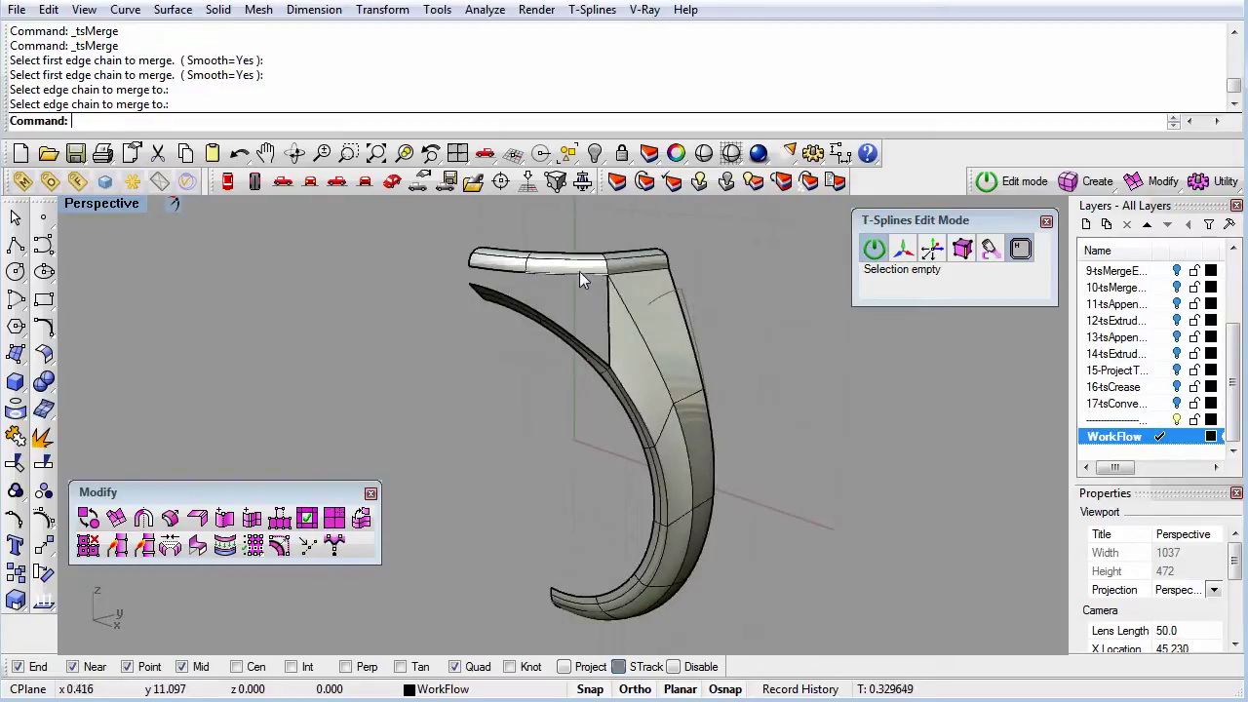
pyautogui.scroll(4, 615, 279)
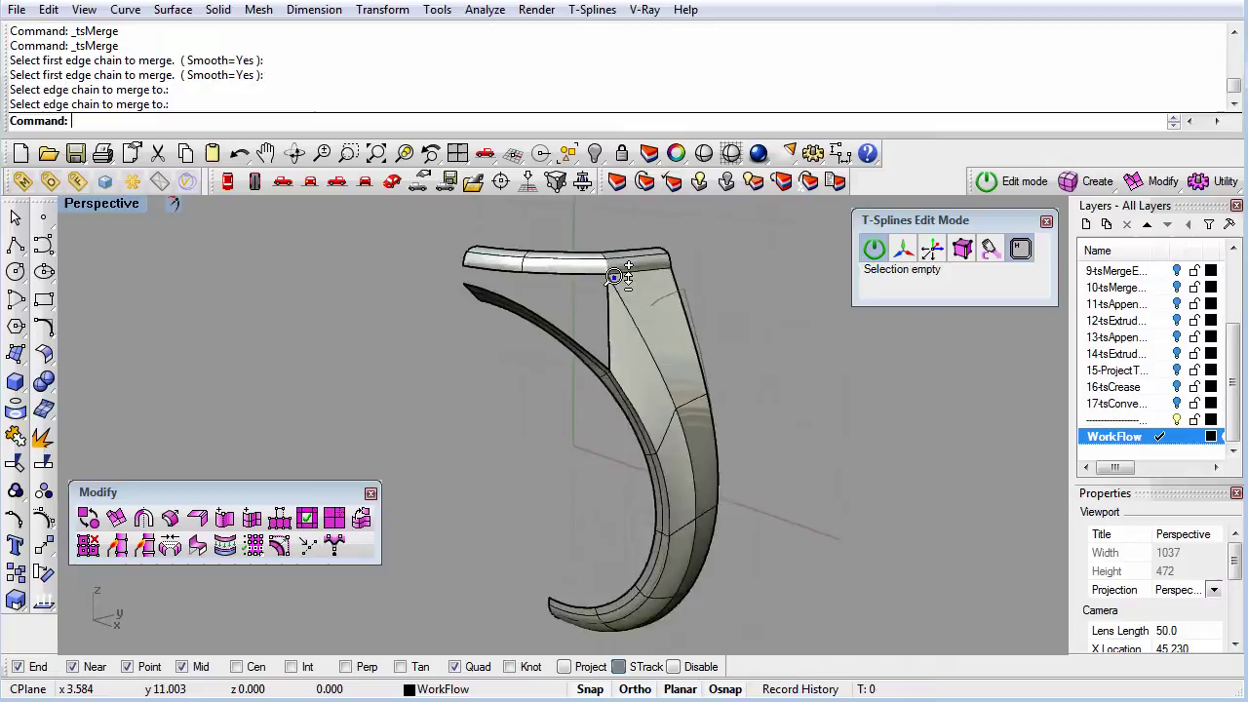
pyautogui.scroll(3, 614, 278)
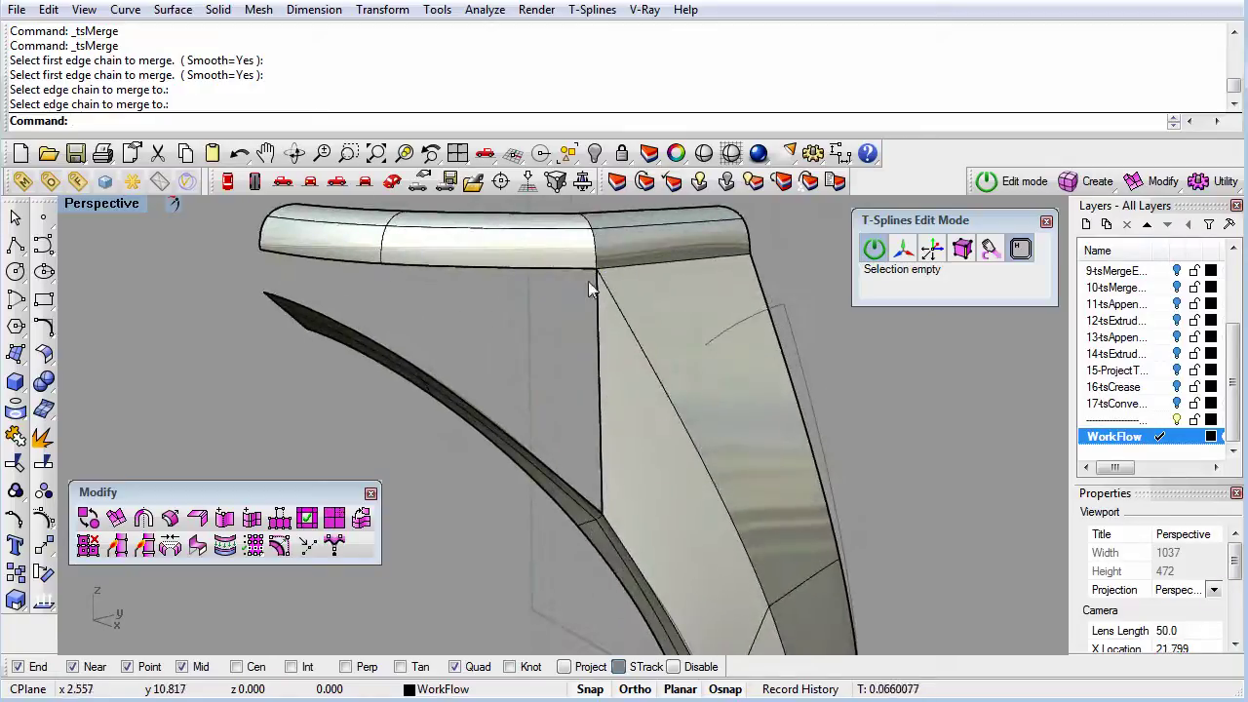
pyautogui.scroll(-4, 711, 326)
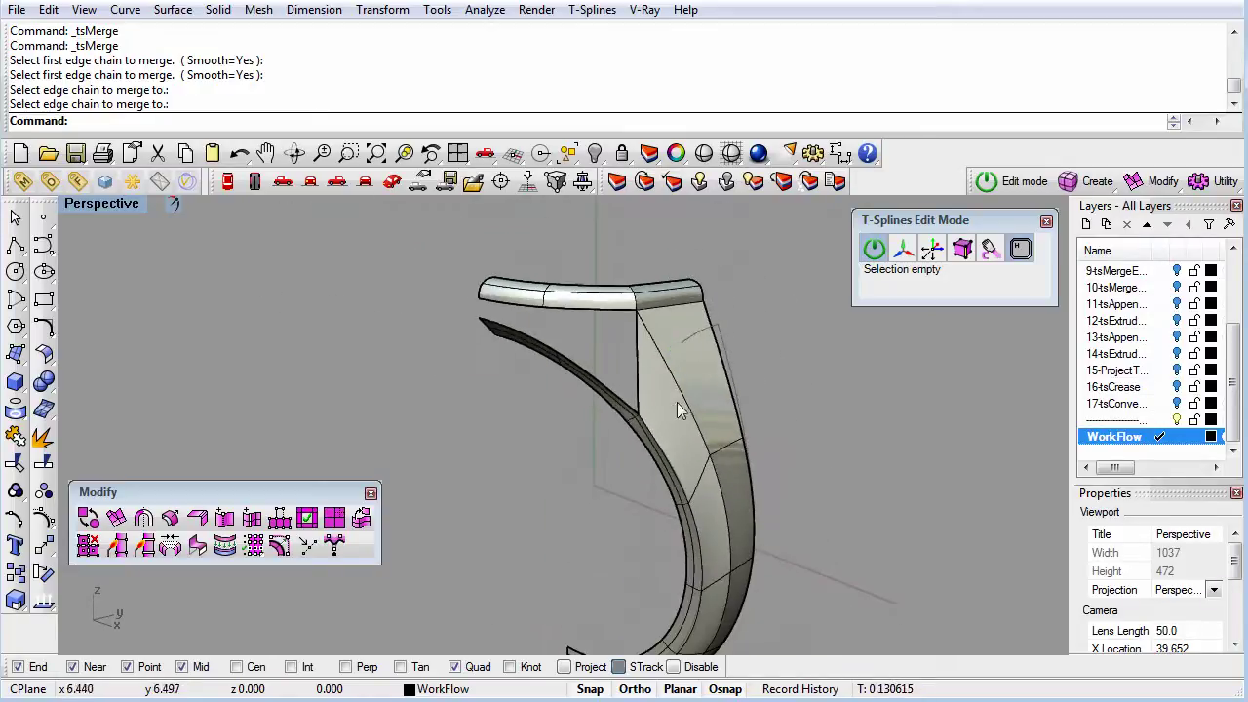
pyautogui.moveTo(826, 447); pyautogui.dragTo(837, 501, button='right')
pyautogui.press('Tab')
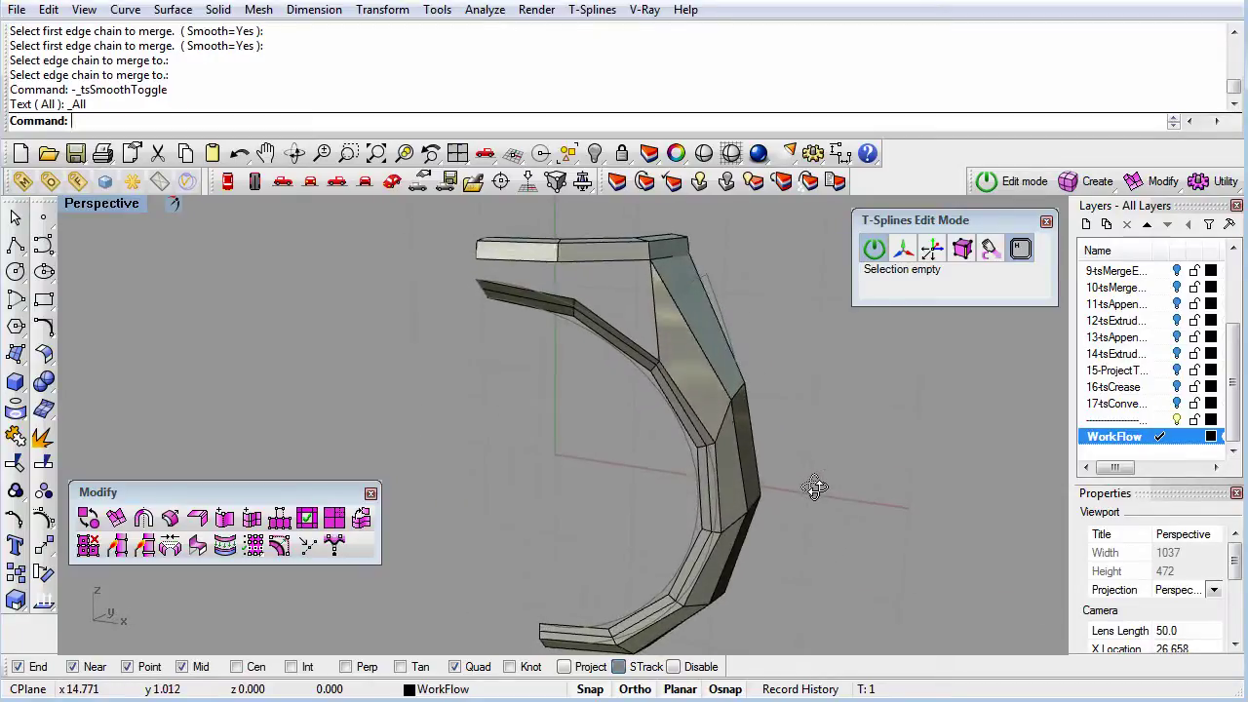
# - Bridge the inner band's two open upper edges to the top surface's two lower edges with one segment and no twist
pyautogui.moveTo(539, 283); pyautogui.dragTo(605, 372, button='right')
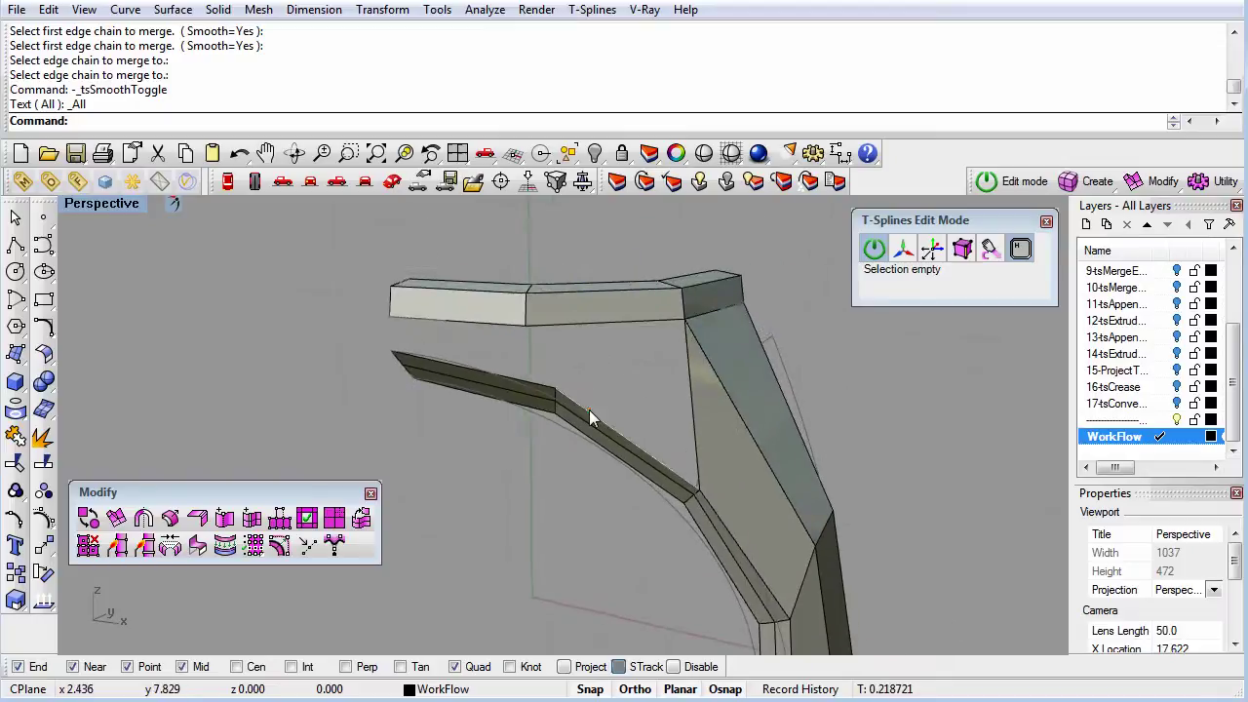
pyautogui.click(589, 410)
pyautogui.keyDown('shift'); pyautogui.click(505, 376); pyautogui.keyUp('shift')
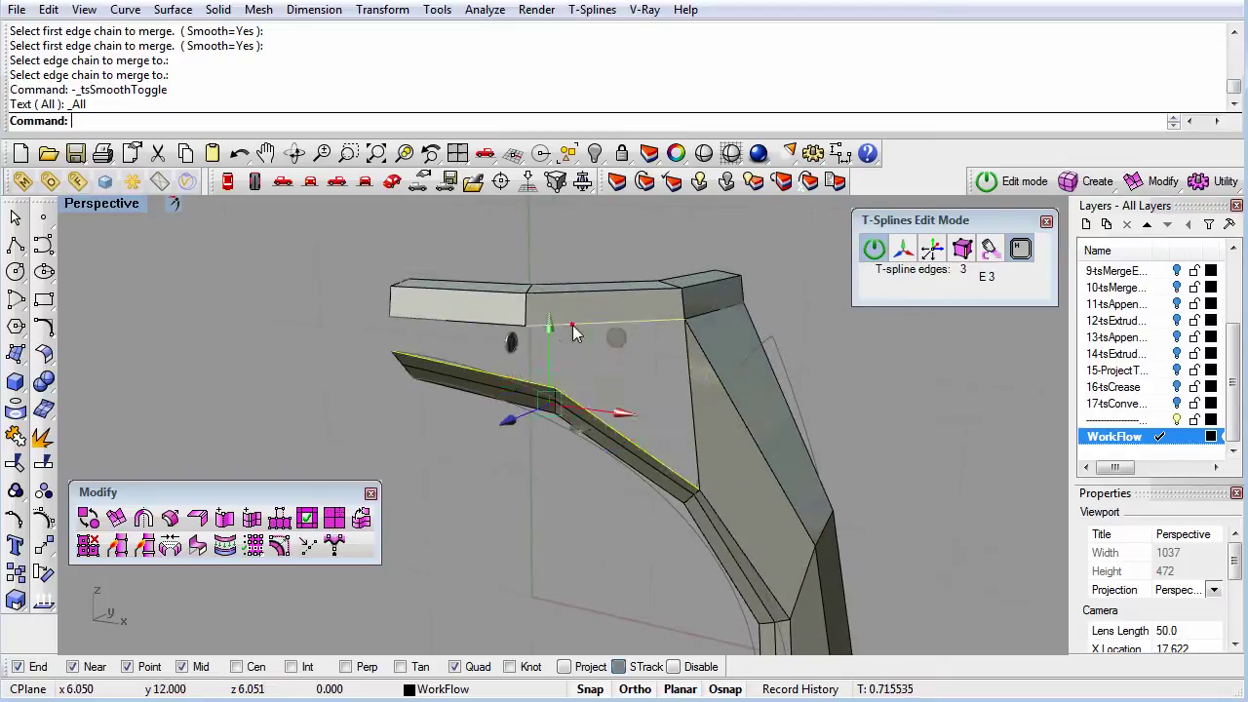
pyautogui.keyDown('shift'); pyautogui.click(572, 325); pyautogui.keyUp('shift')
pyautogui.keyDown('shift'); pyautogui.click(464, 321); pyautogui.keyUp('shift')
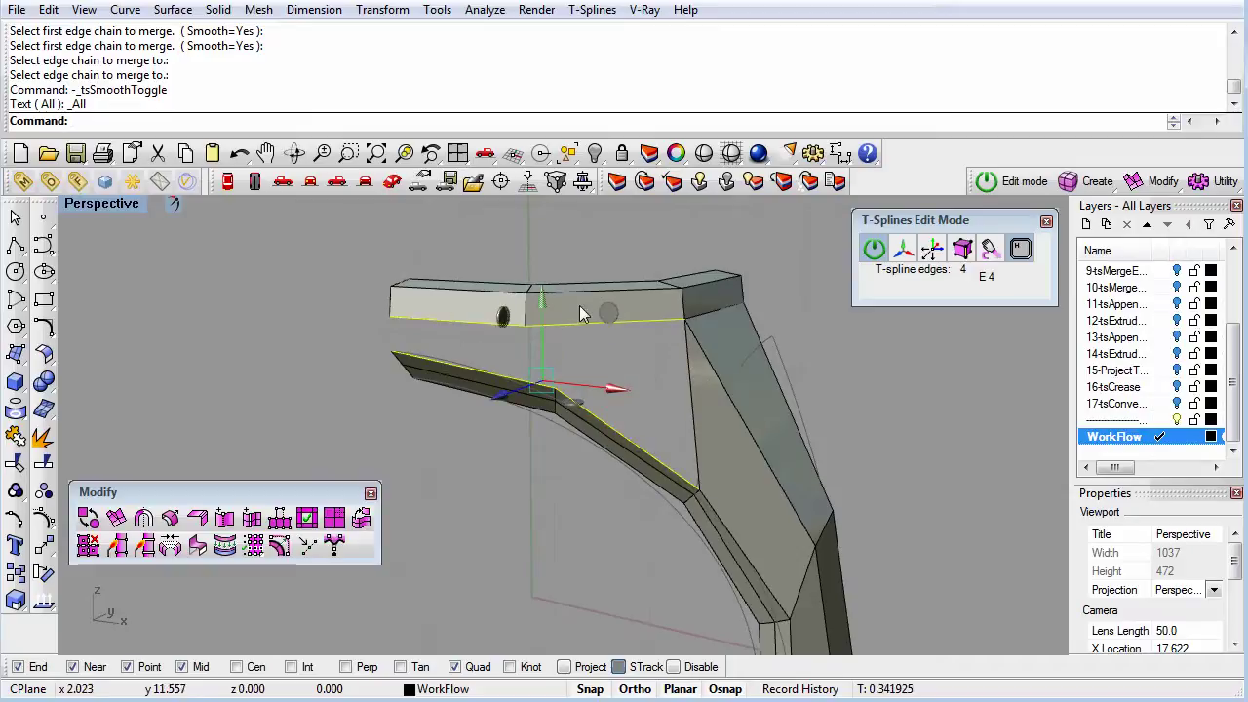
pyautogui.click(174, 552)
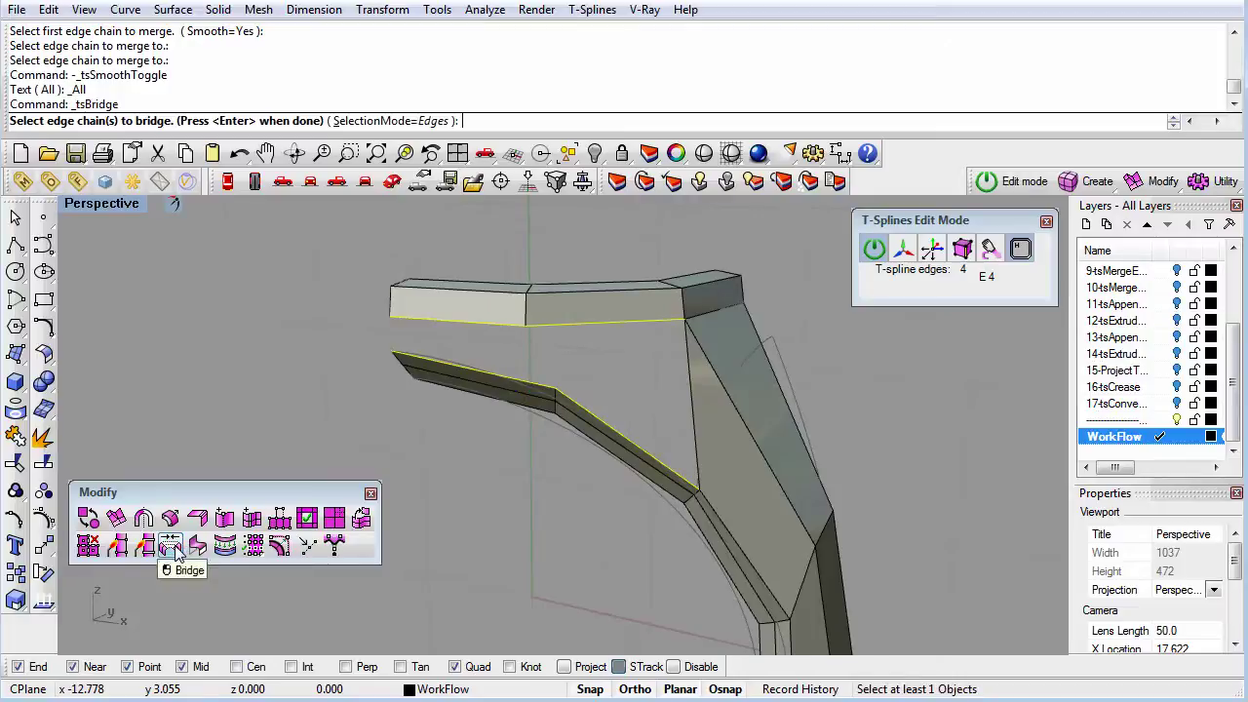
pyautogui.rightClick(280, 325)
pyautogui.rightClick(435, 258)
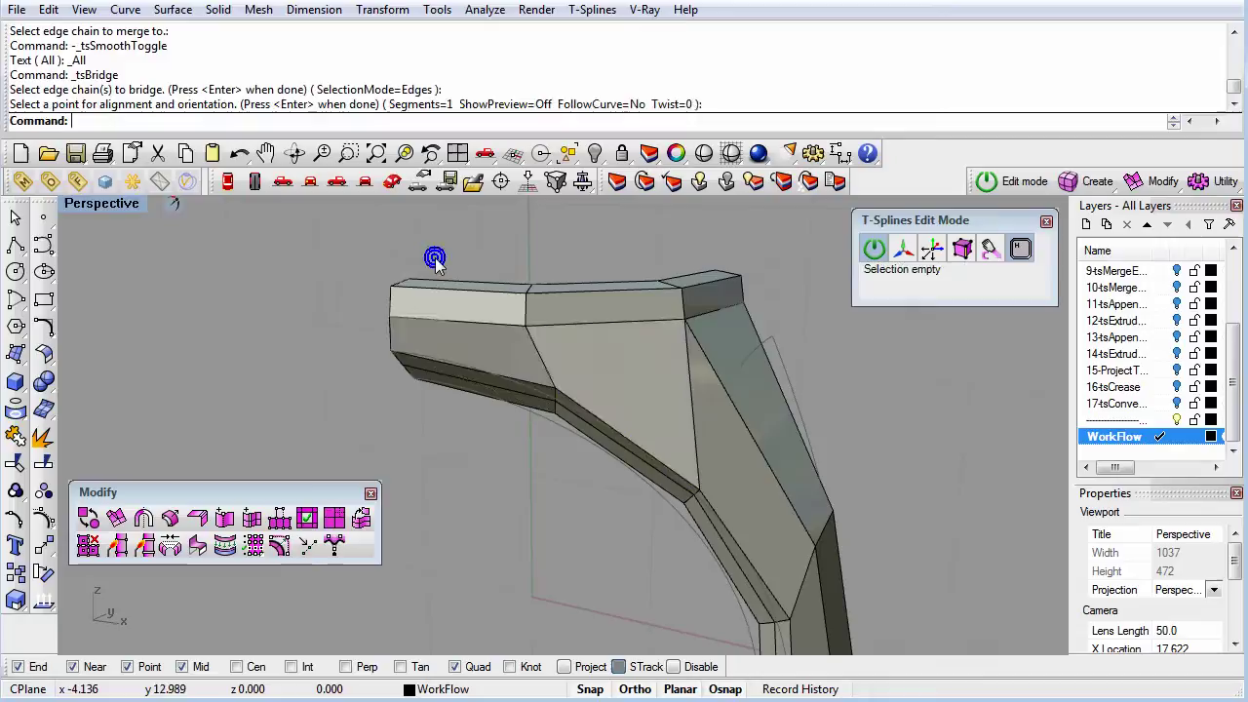
# - Toggle all T-Splines surfaces from box to smooth display and look over the bridged ring portion
pyautogui.moveTo(634, 443); pyautogui.dragTo(676, 510, button='right')
pyautogui.press('Tab')
pyautogui.moveTo(700, 460); pyautogui.dragTo(721, 493, button='right')
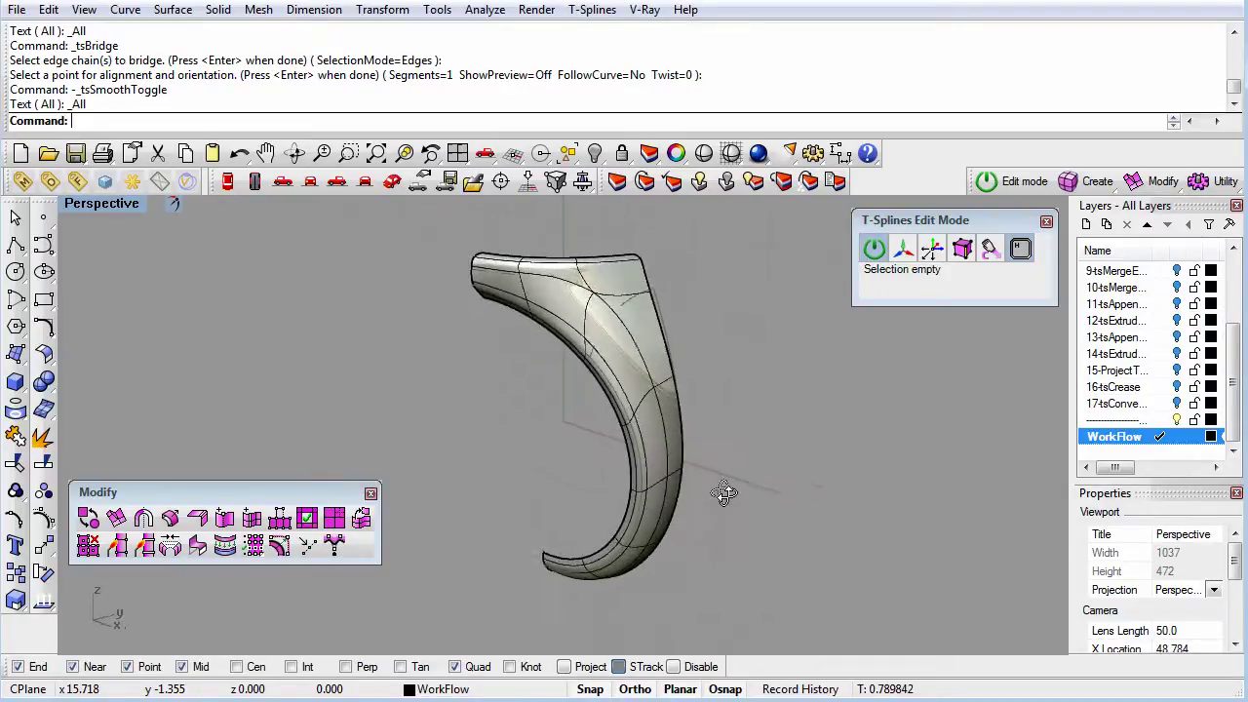
# - Keep the T-Splines utility tools open as a floating palette and make the ring's T-Spline uniform
pyautogui.click(1204, 193)
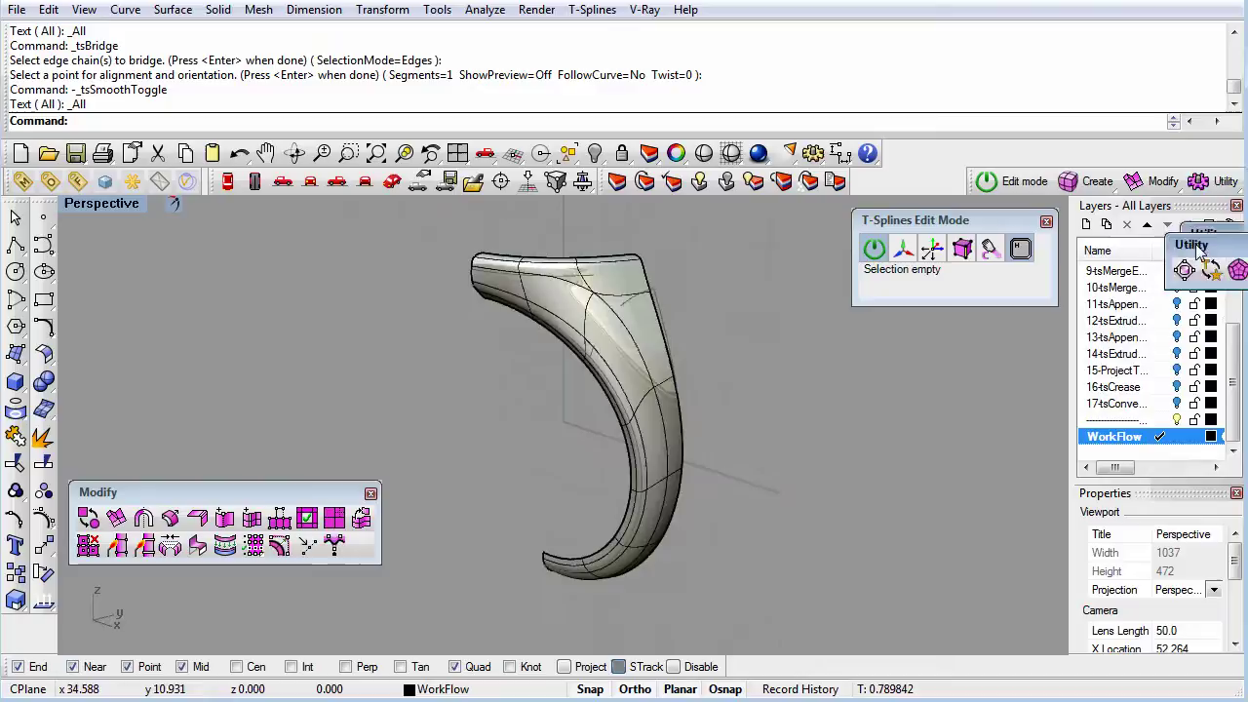
pyautogui.moveTo(1180, 234); pyautogui.dragTo(907, 346)
pyautogui.click(897, 373)
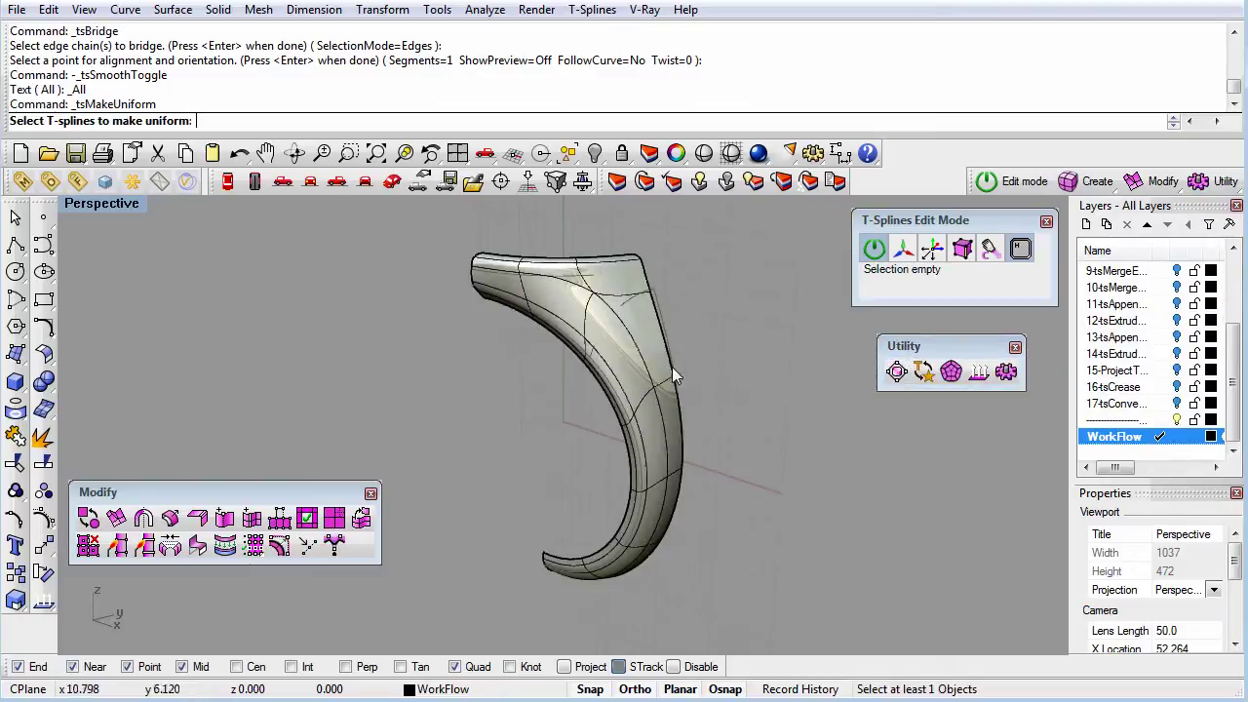
pyautogui.click(612, 333)
pyautogui.press('Return')
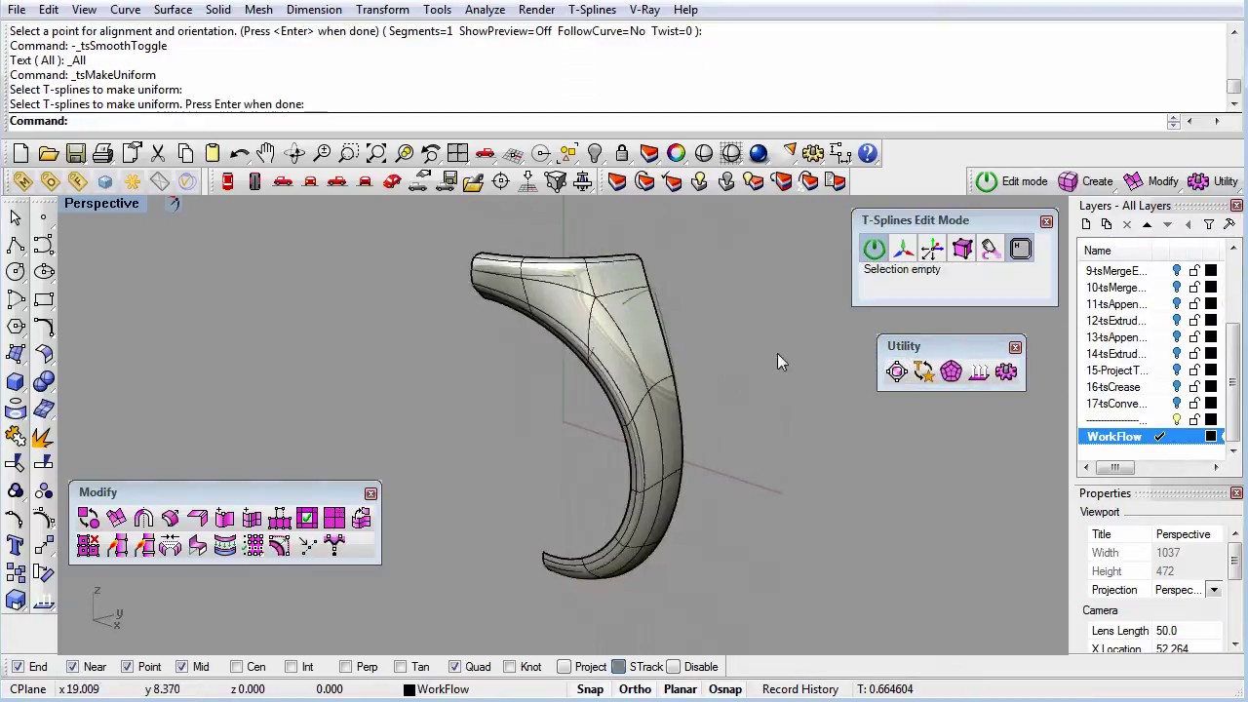
# - Extrude the top rim's edge nearest the band's open end horizontally inward to start covering the ring's top
pyautogui.moveTo(782, 360); pyautogui.dragTo(829, 457, button='right')
pyautogui.scroll(3, 533, 311)
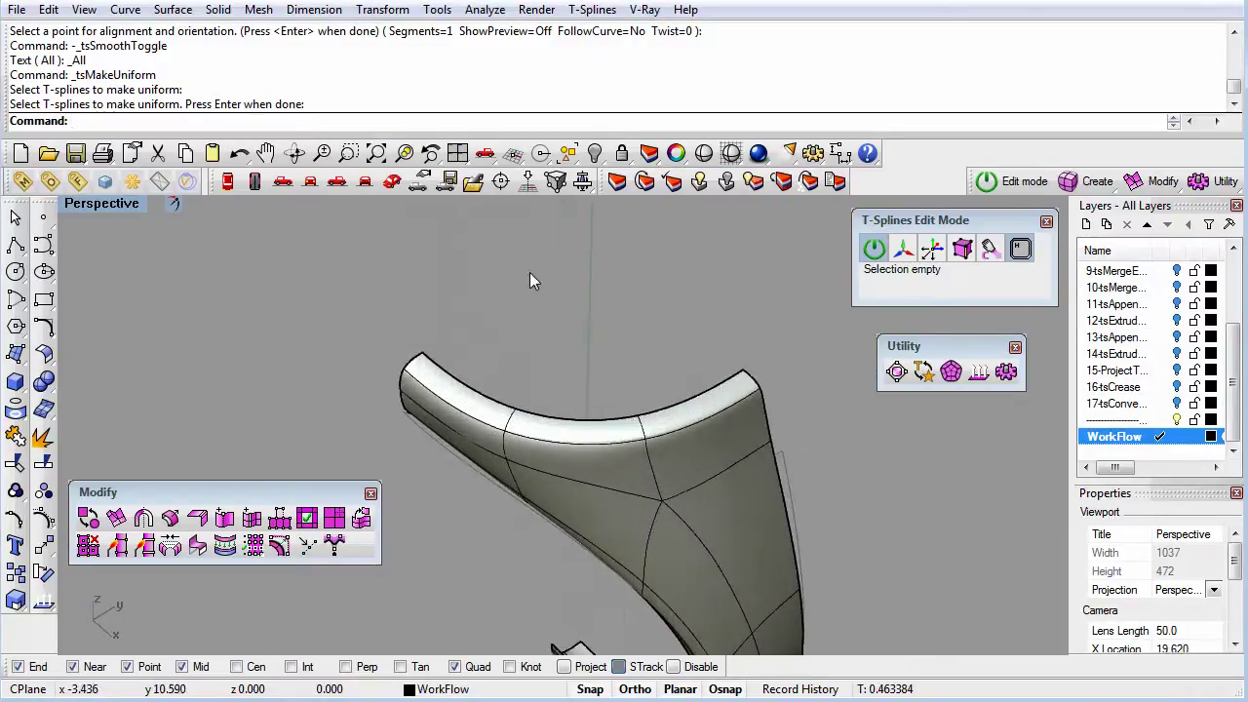
pyautogui.scroll(3, 530, 272)
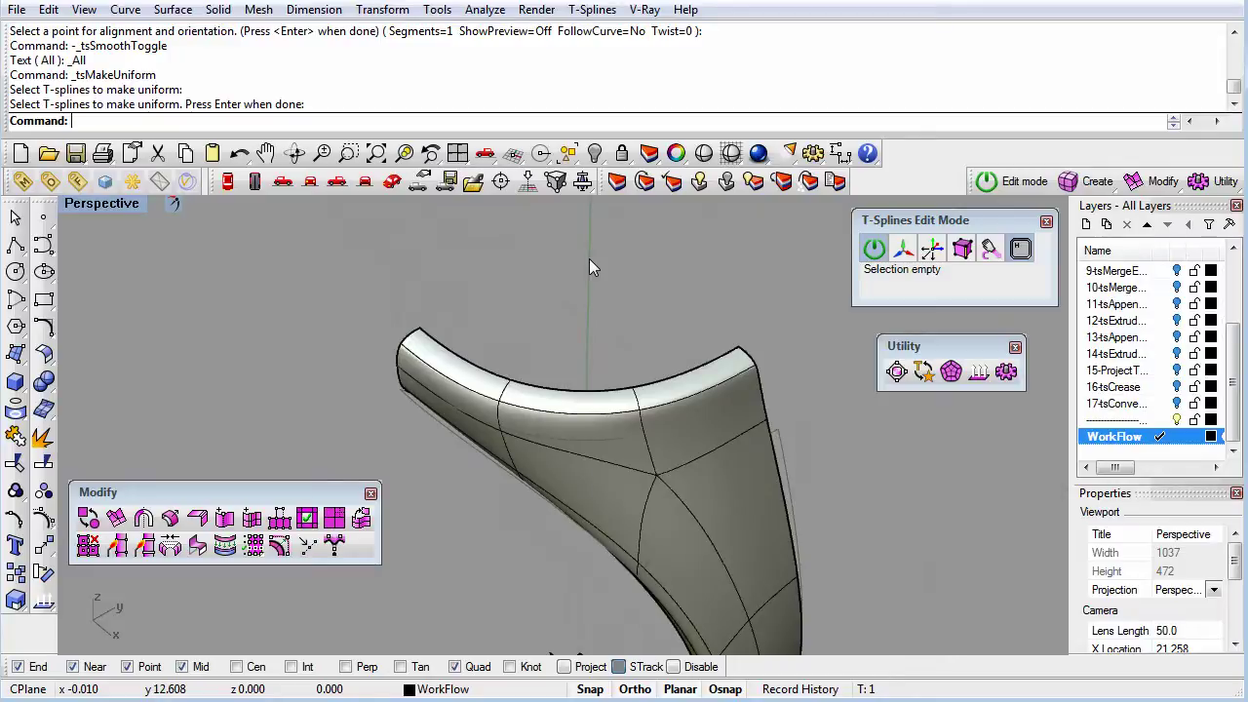
pyautogui.click(474, 358)
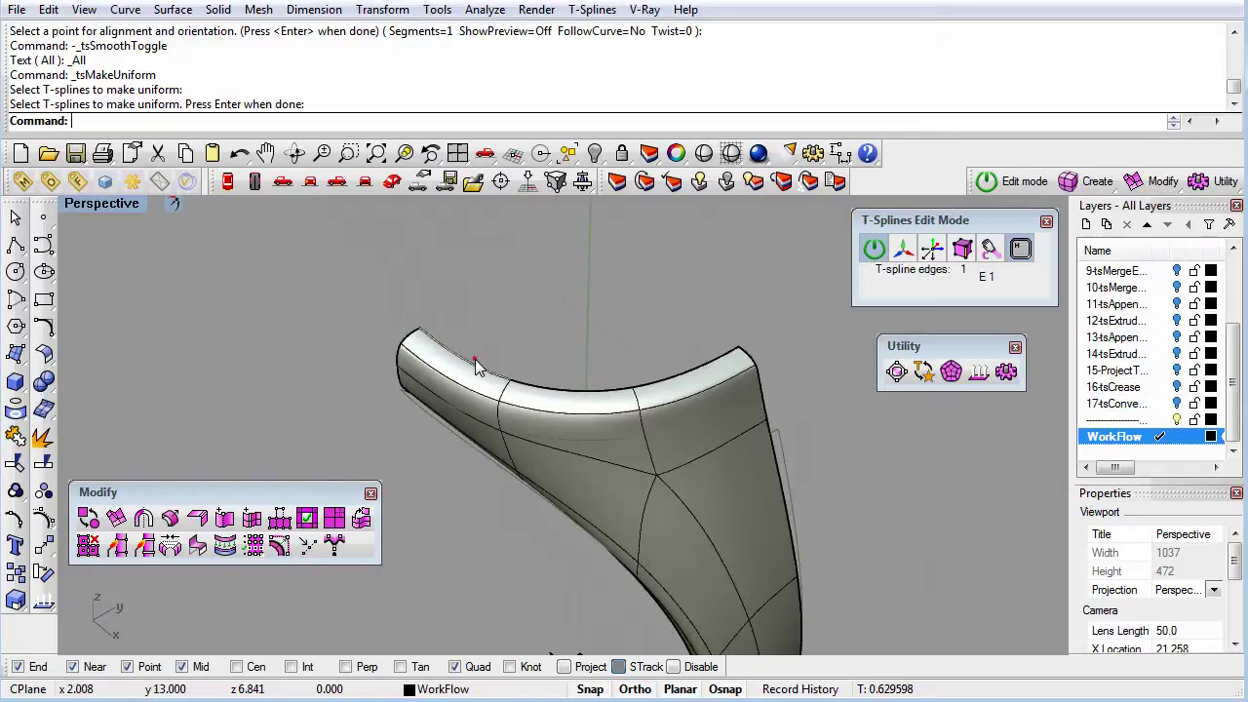
pyautogui.click(115, 518)
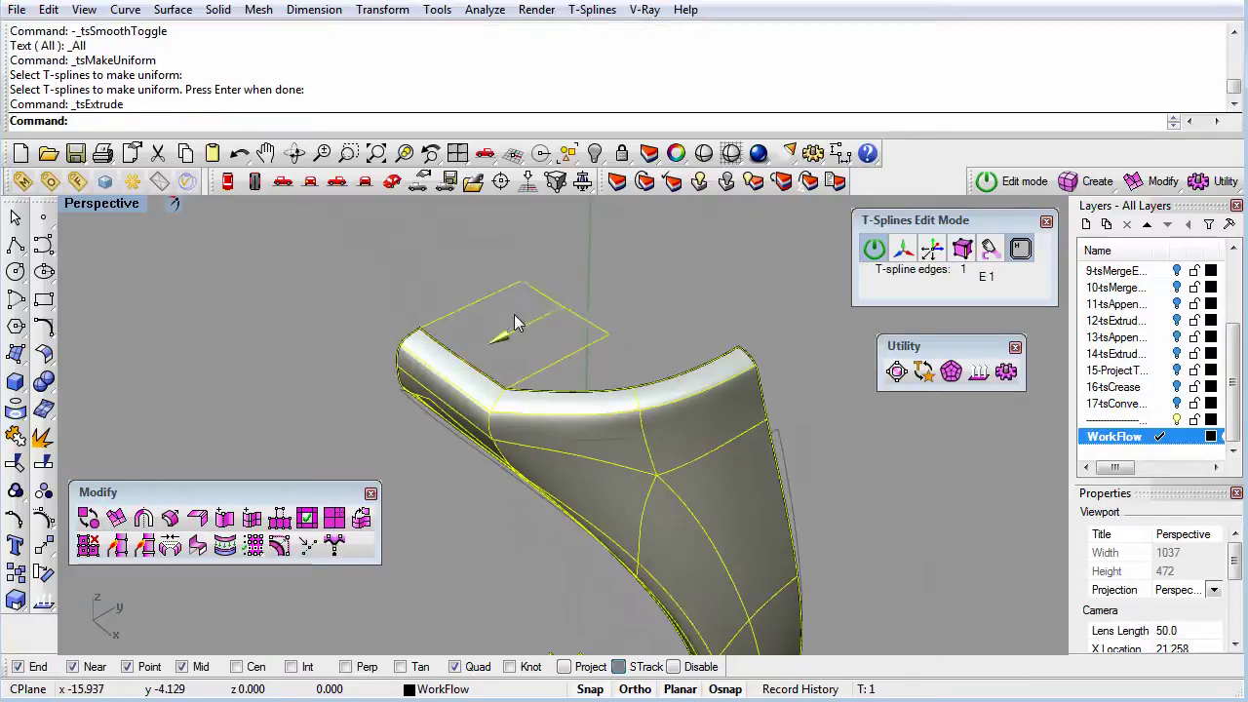
pyautogui.press('Return')
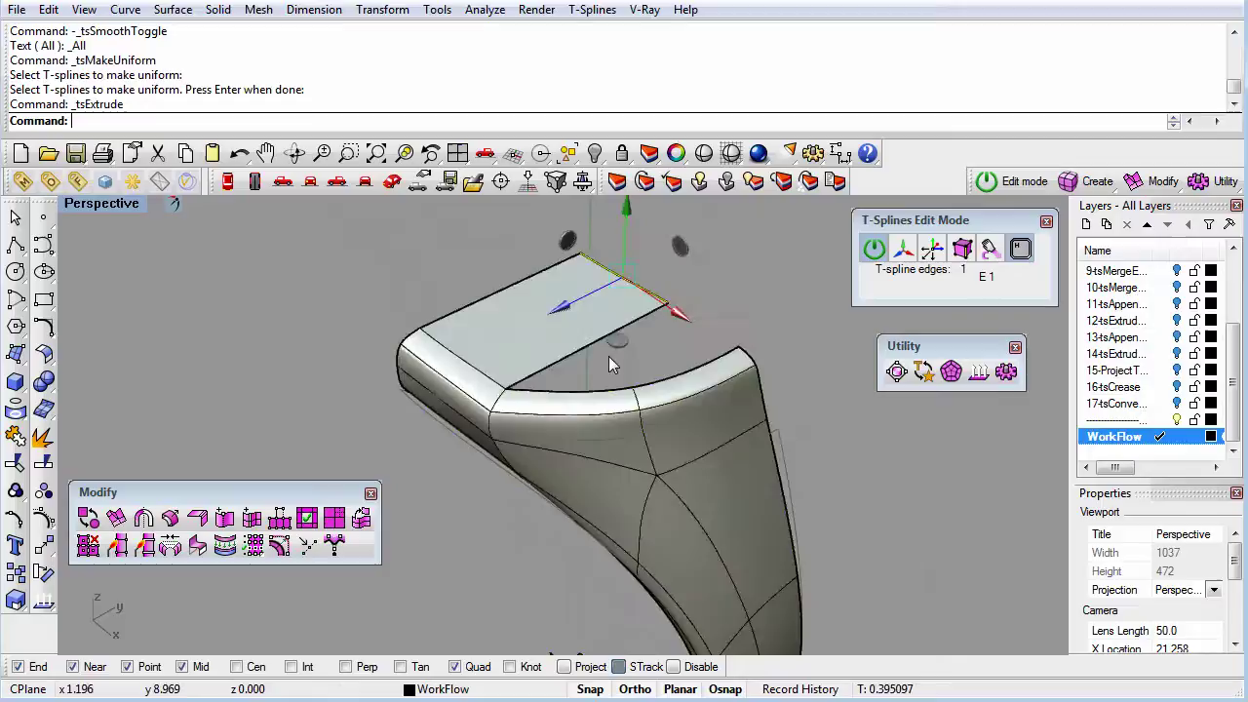
pyautogui.click(778, 341)
# - Append a four-point face between the extruded flap's side and the remaining rim points to close the top
pyautogui.moveTo(780, 342); pyautogui.dragTo(663, 380, button='right')
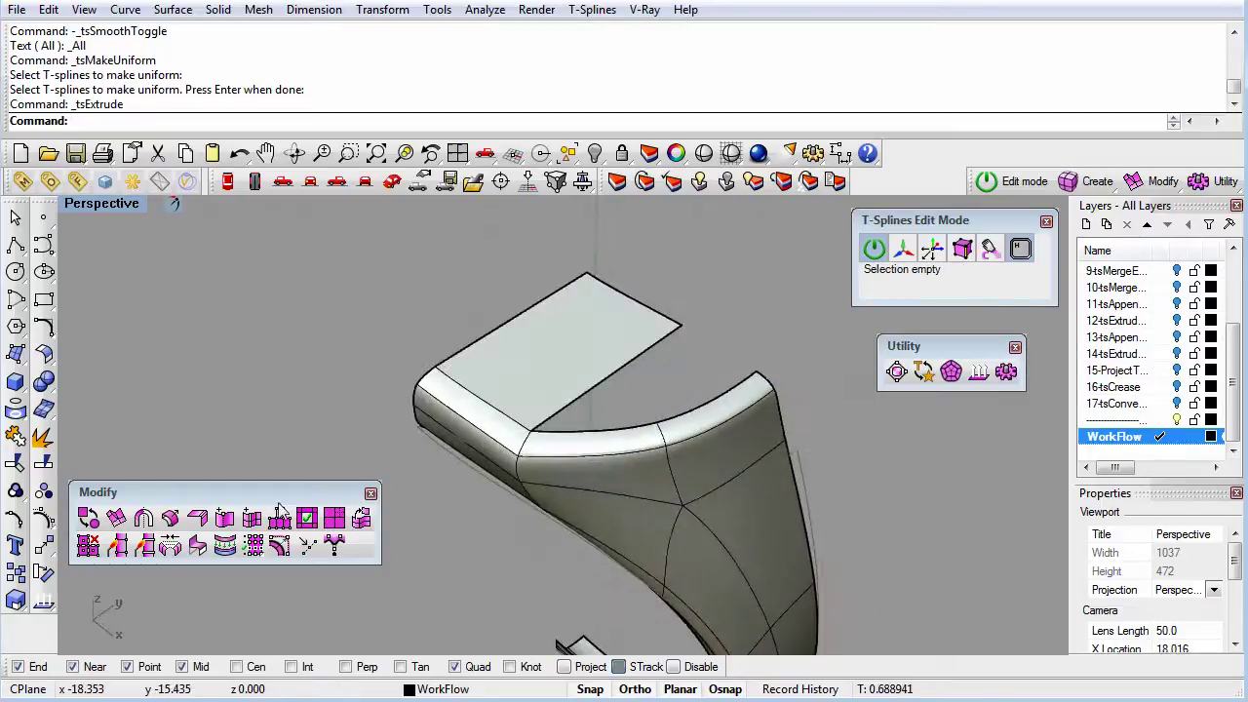
pyautogui.click(280, 518)
pyautogui.click(528, 430)
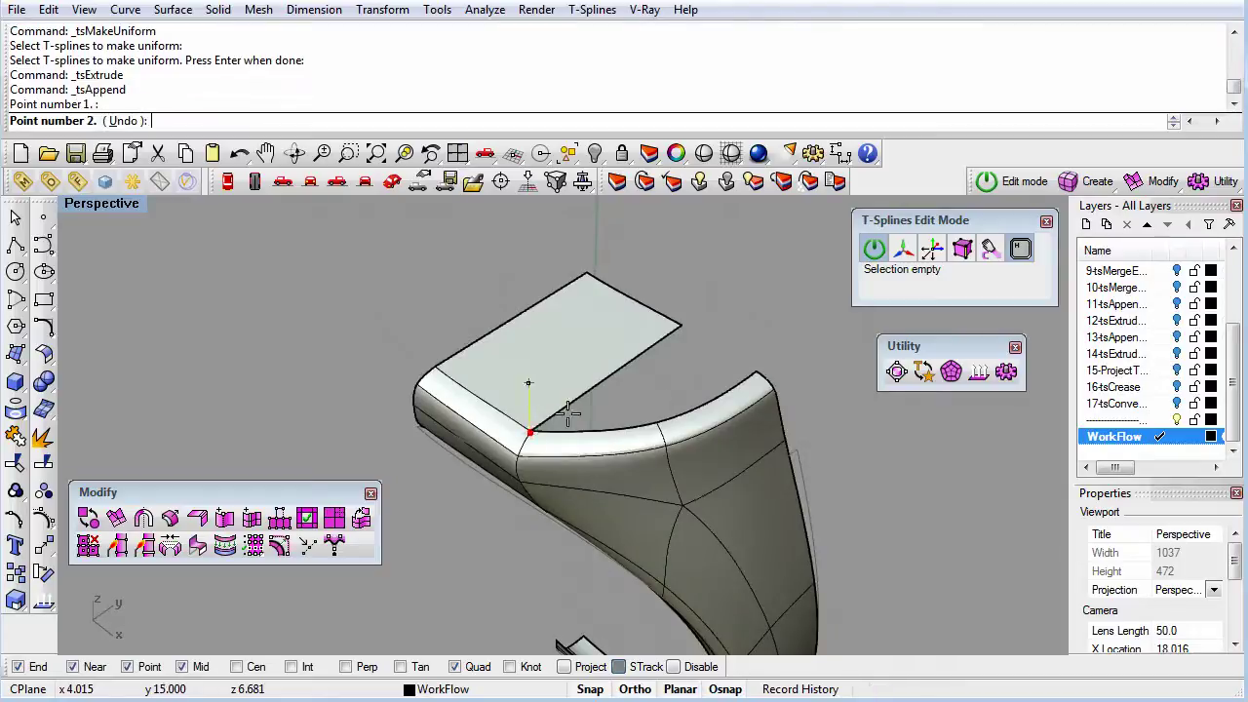
pyautogui.click(679, 331)
pyautogui.click(754, 373)
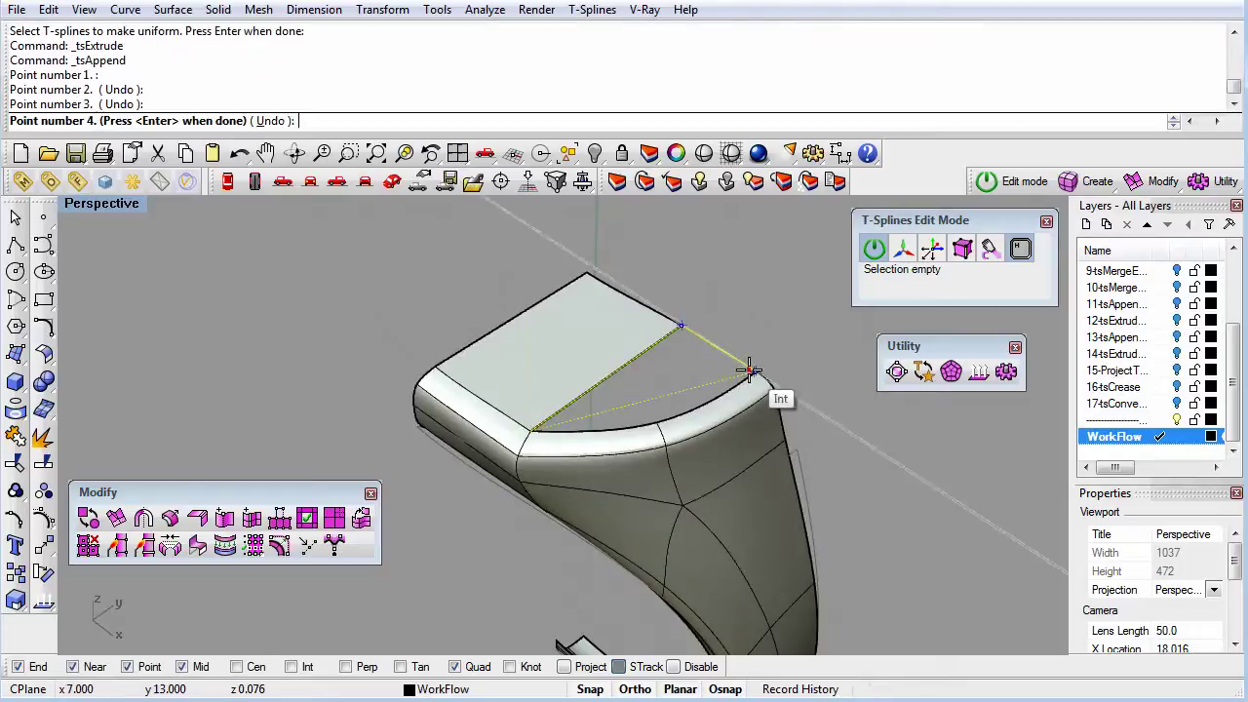
pyautogui.click(652, 417)
pyautogui.rightClick(653, 417)
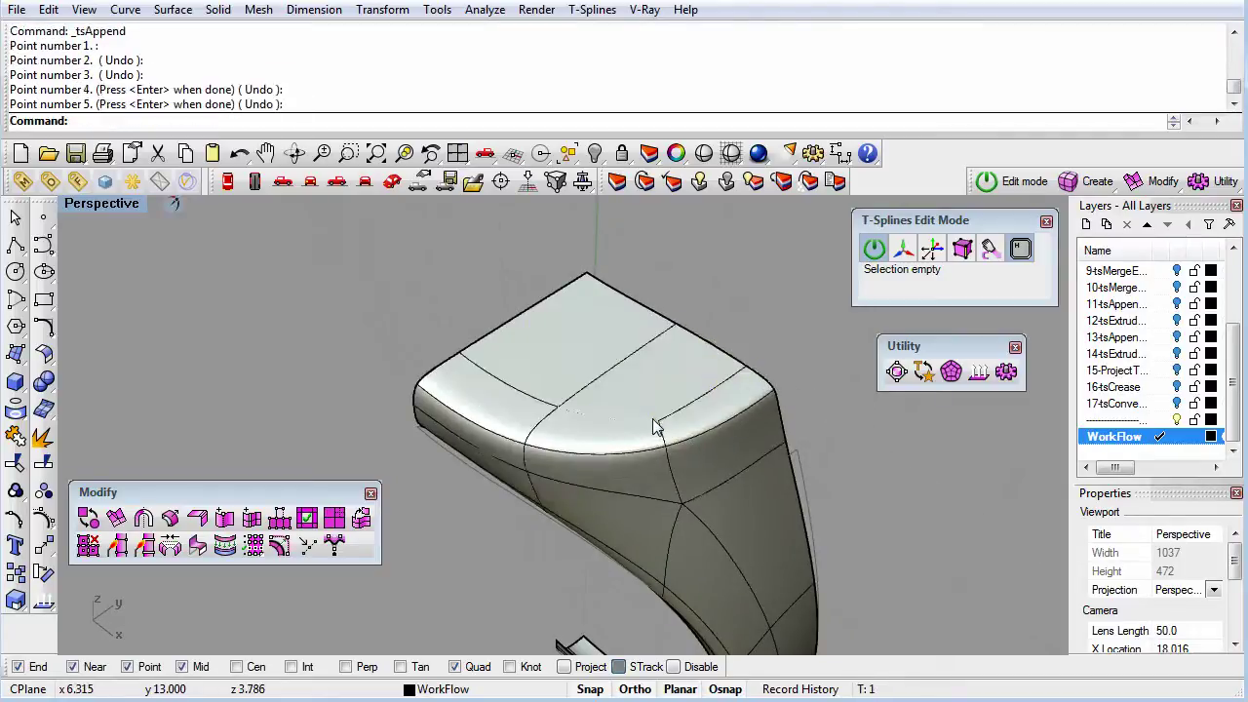
# - Align the 12 vertices at the upper and lower open ends of the half band to world X 0
pyautogui.moveTo(627, 551); pyautogui.dragTo(641, 543, button='right')
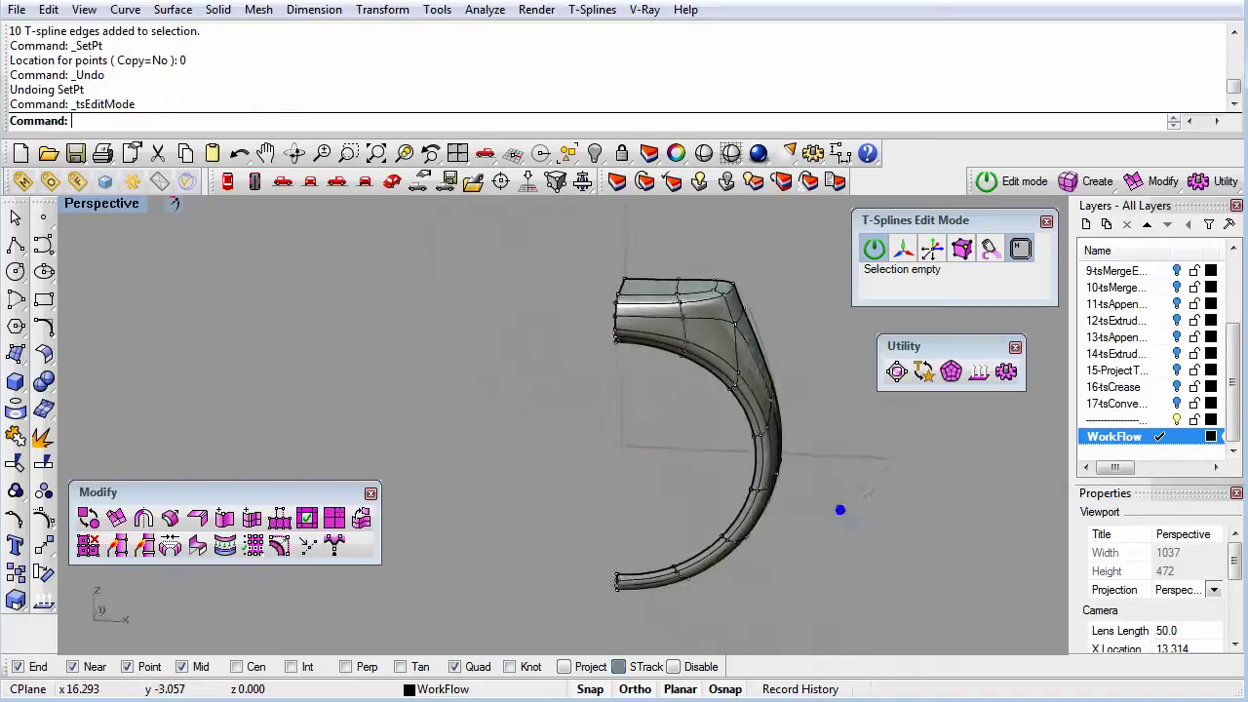
pyautogui.moveTo(840, 508); pyautogui.dragTo(883, 496, button='right')
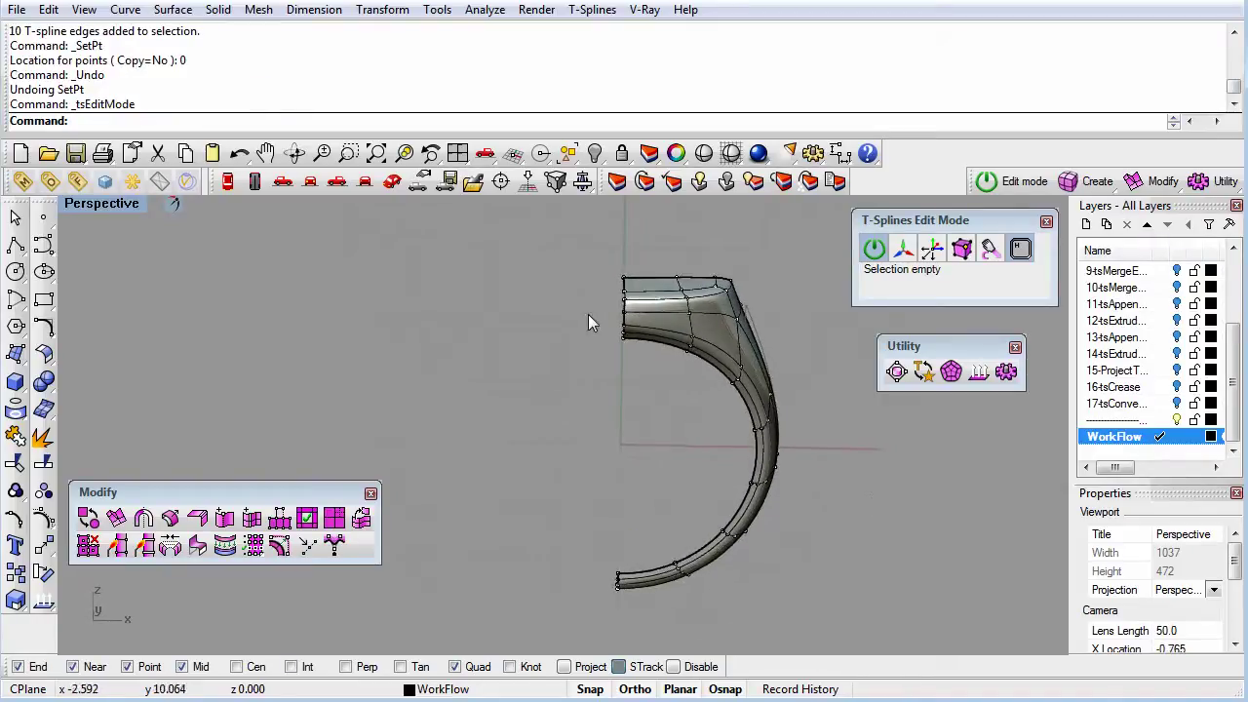
pyautogui.moveTo(555, 251); pyautogui.dragTo(646, 624)
pyautogui.click(43, 544)
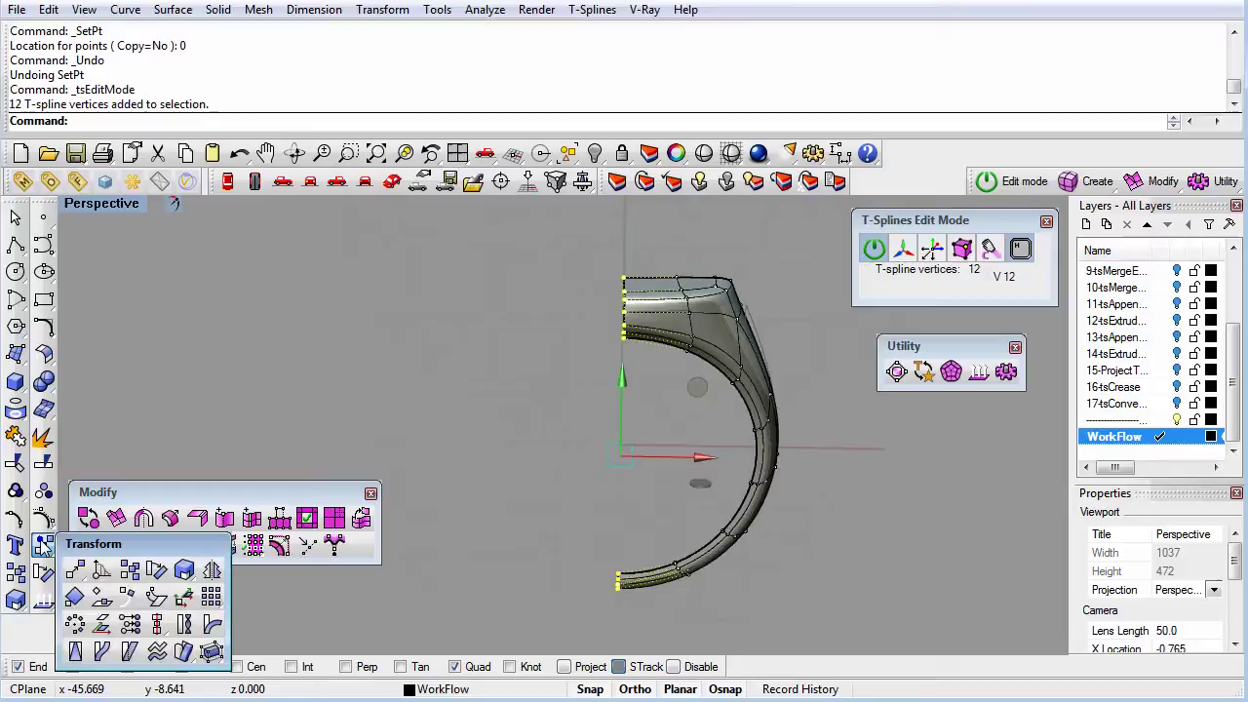
pyautogui.click(130, 625)
pyautogui.click(890, 528)
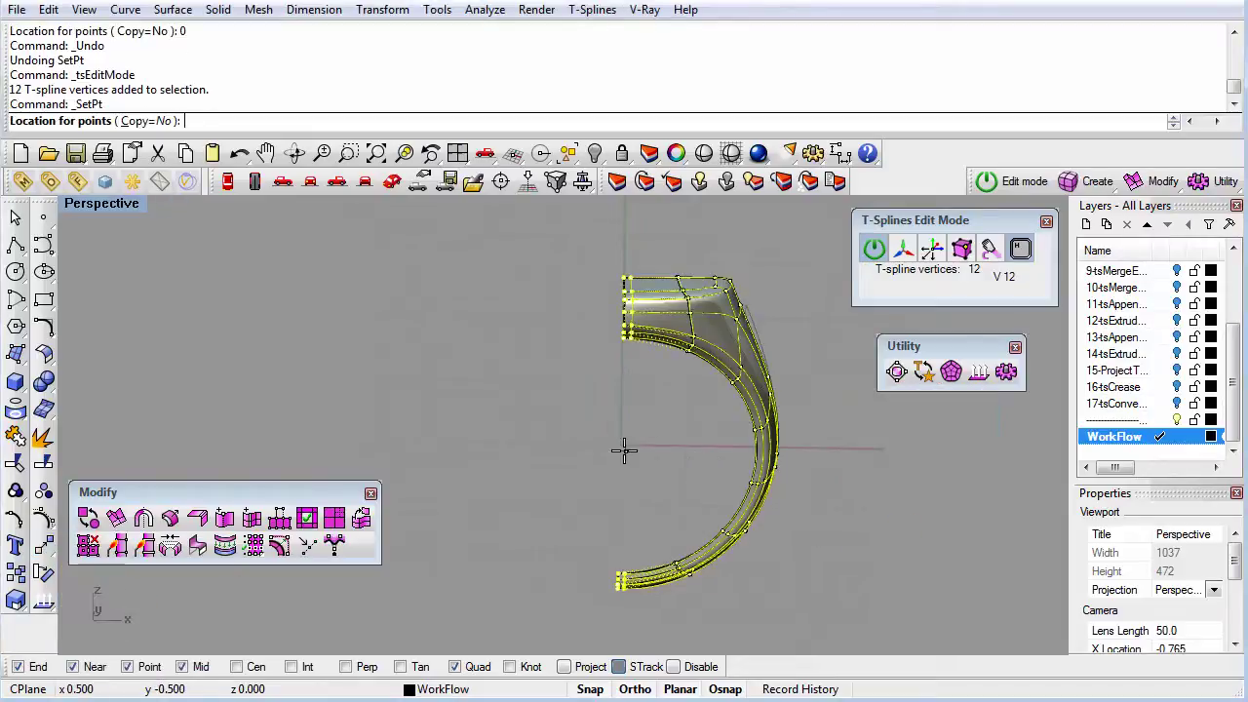
pyautogui.press('Return')
# - Align the 10 vertices along the ring's open long side to world Y 0, setting only the Y coordinate
pyautogui.moveTo(795, 480); pyautogui.dragTo(582, 333, button='right')
pyautogui.moveTo(582, 333); pyautogui.dragTo(648, 643)
pyautogui.rightClick(650, 438)
pyautogui.click(866, 431)
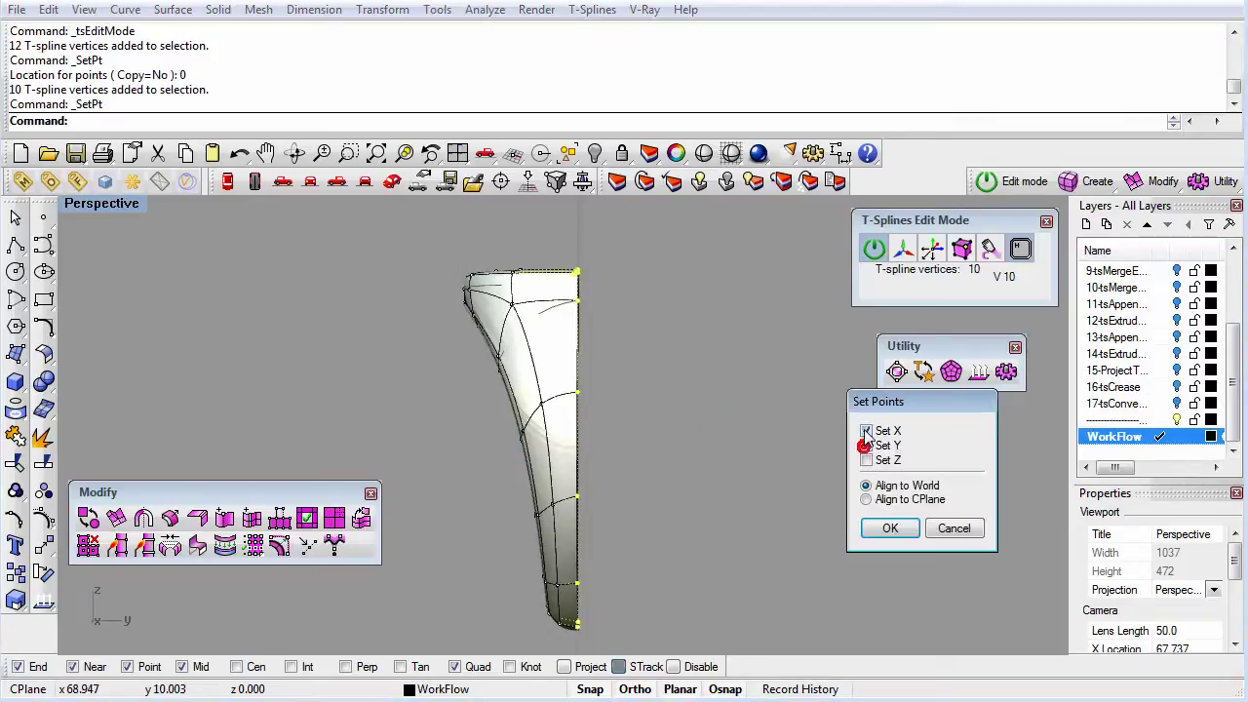
pyautogui.click(890, 528)
pyautogui.write('0')
pyautogui.press('Return')
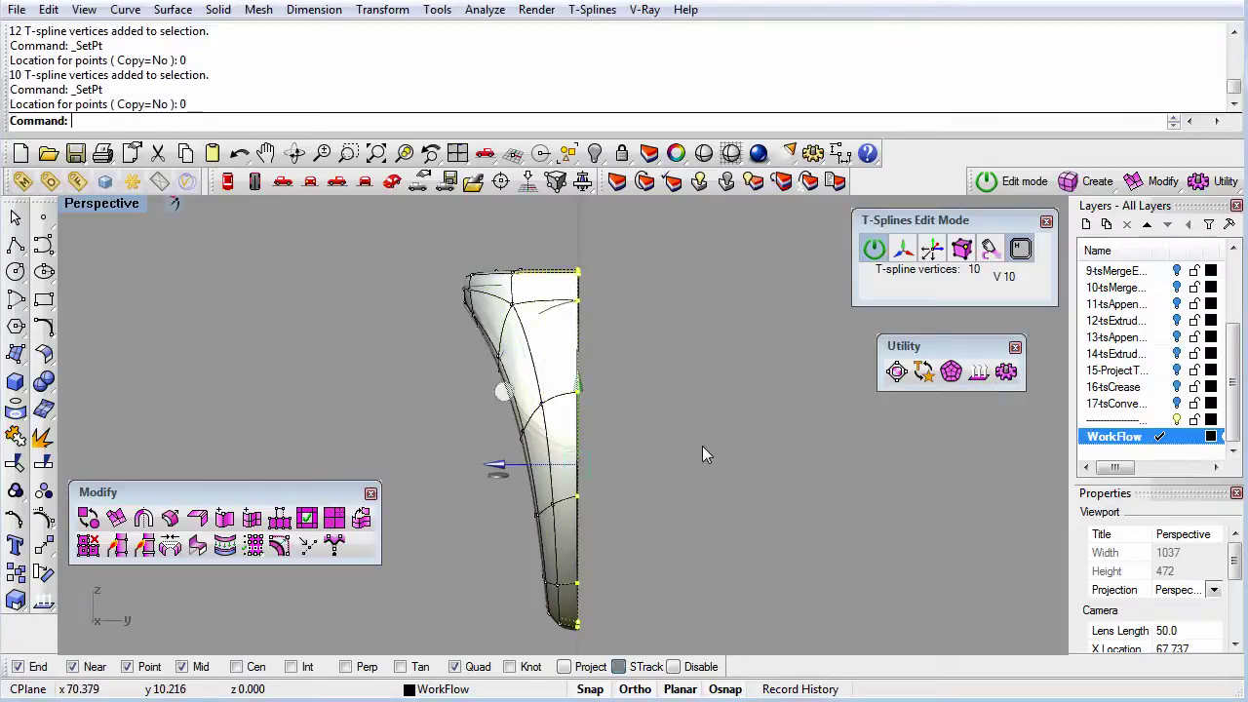
# - Apply welded axial symmetry to the ring surface in the Front view, with the symmetry plane along the vertical axis
pyautogui.moveTo(702, 446); pyautogui.dragTo(816, 475, button='right')
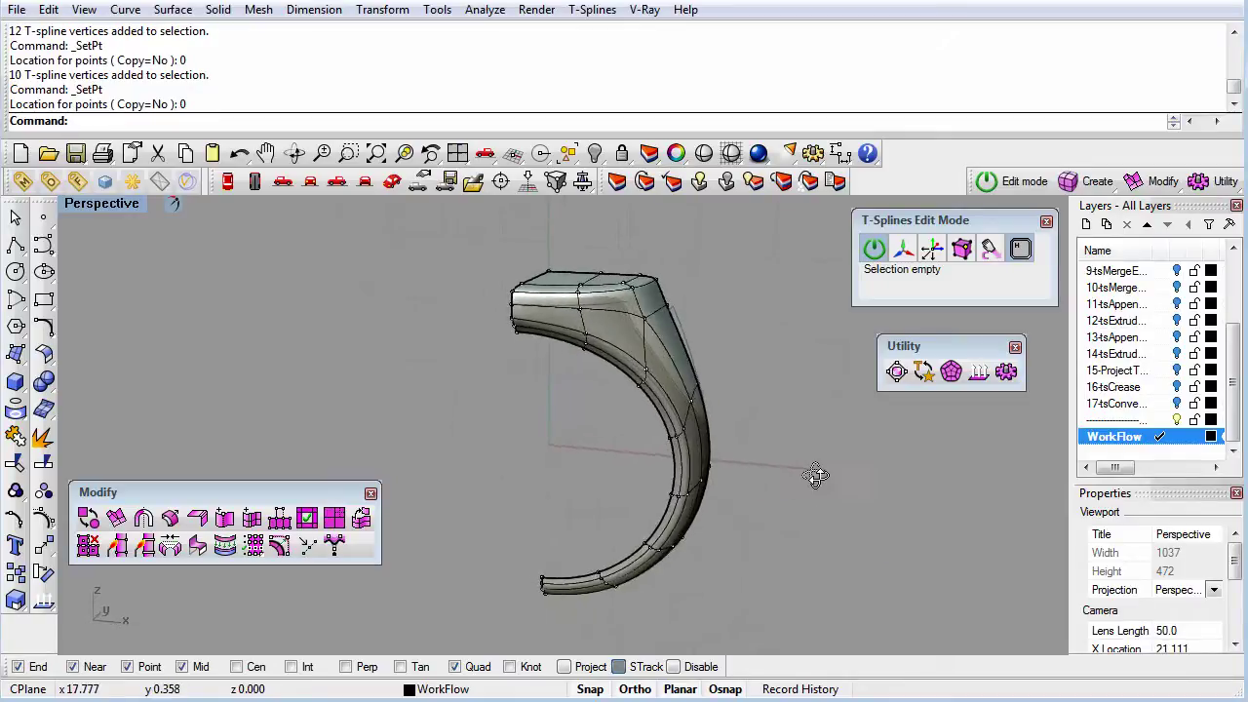
pyautogui.click(143, 517)
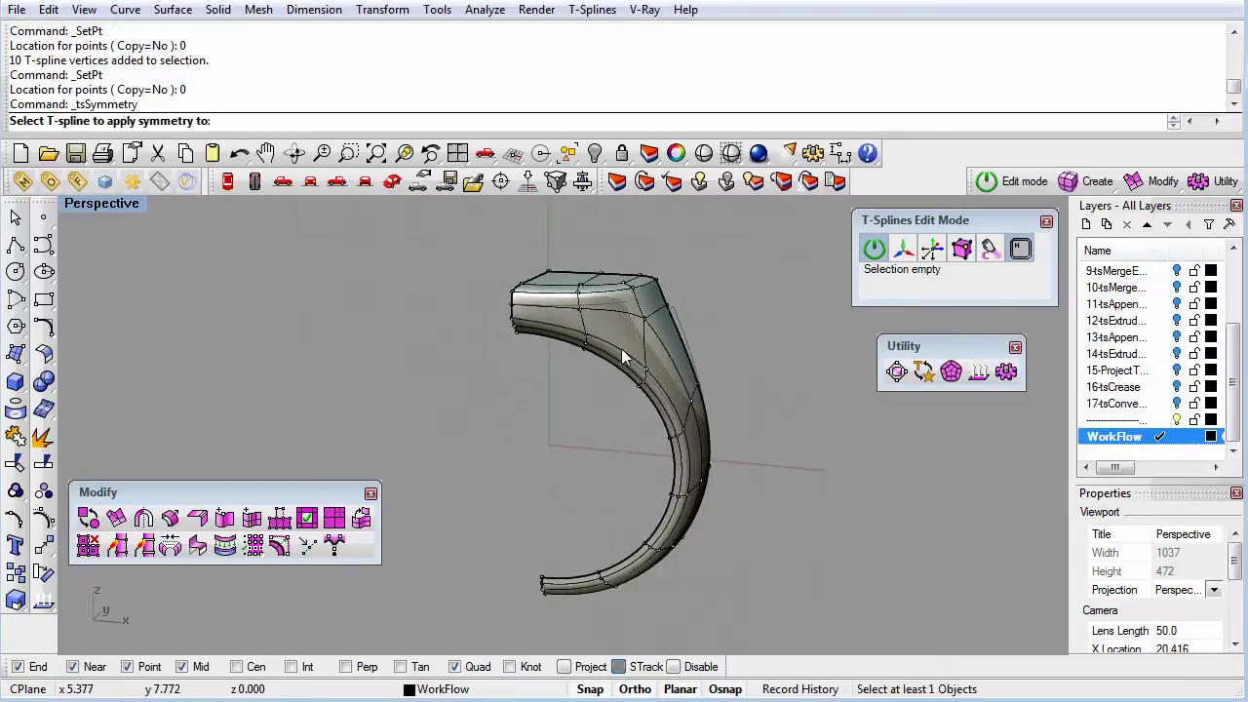
pyautogui.click(621, 348)
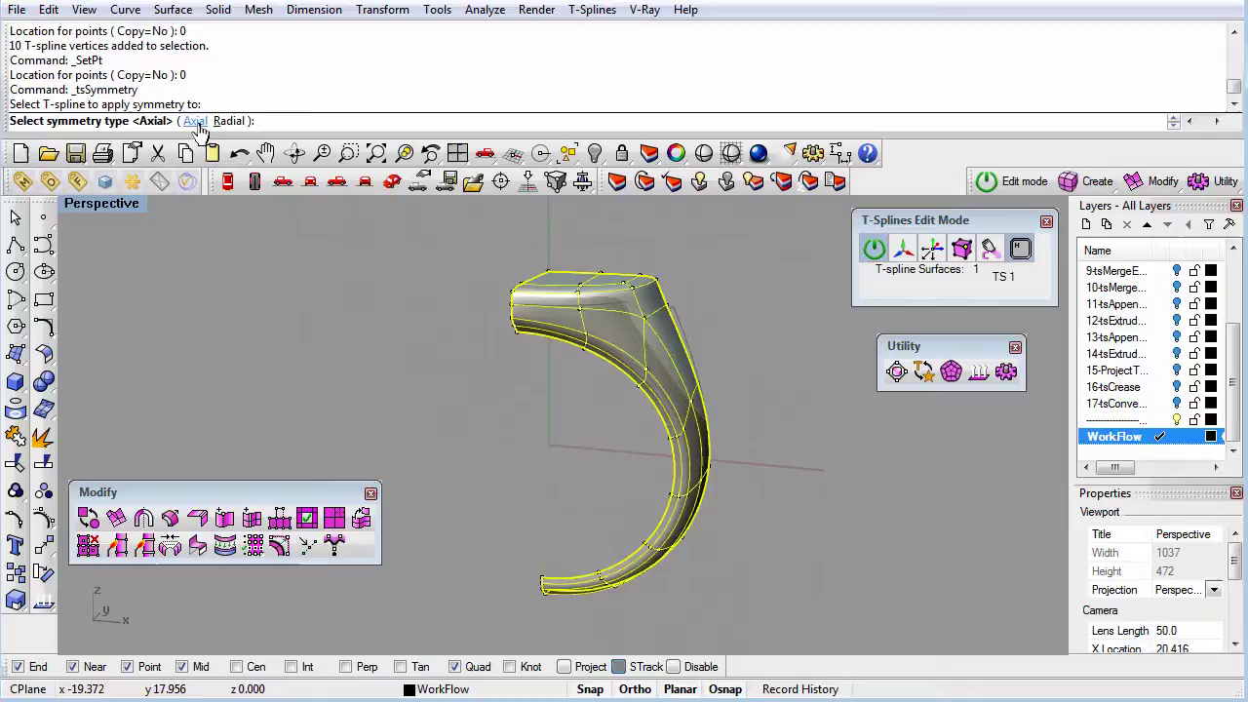
pyautogui.click(195, 121)
pyautogui.click(310, 182)
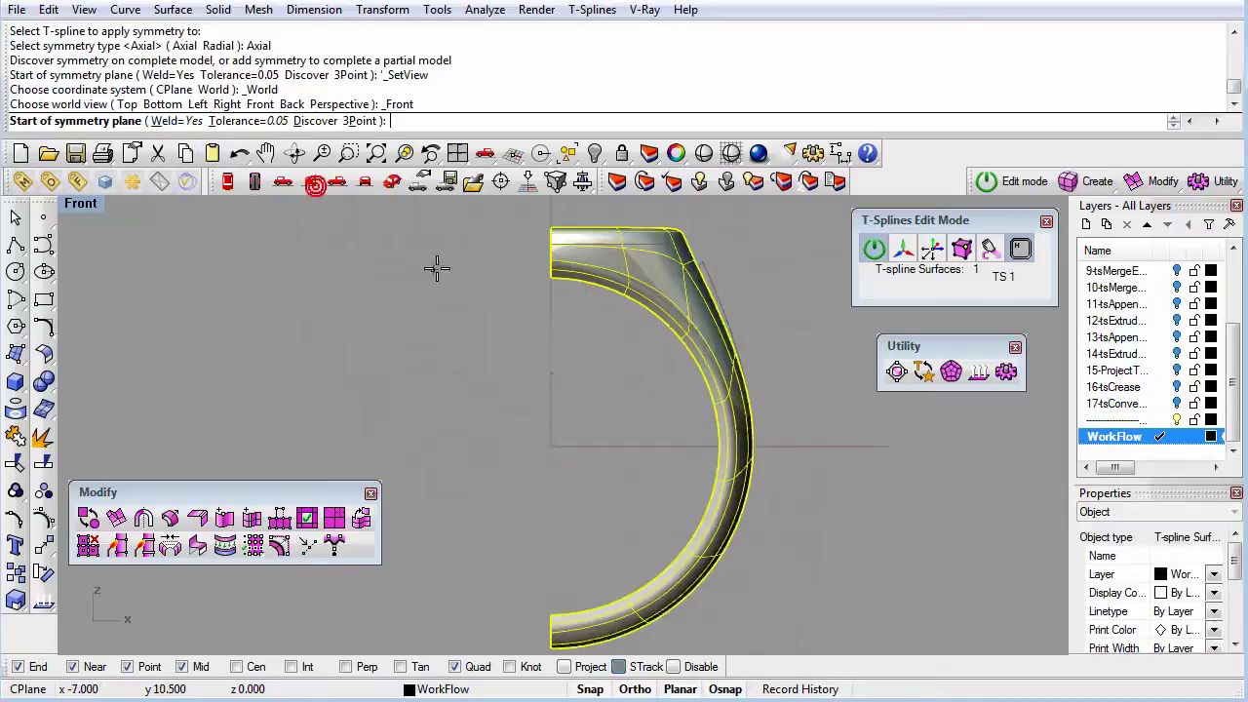
pyautogui.click(550, 355)
pyautogui.click(555, 433)
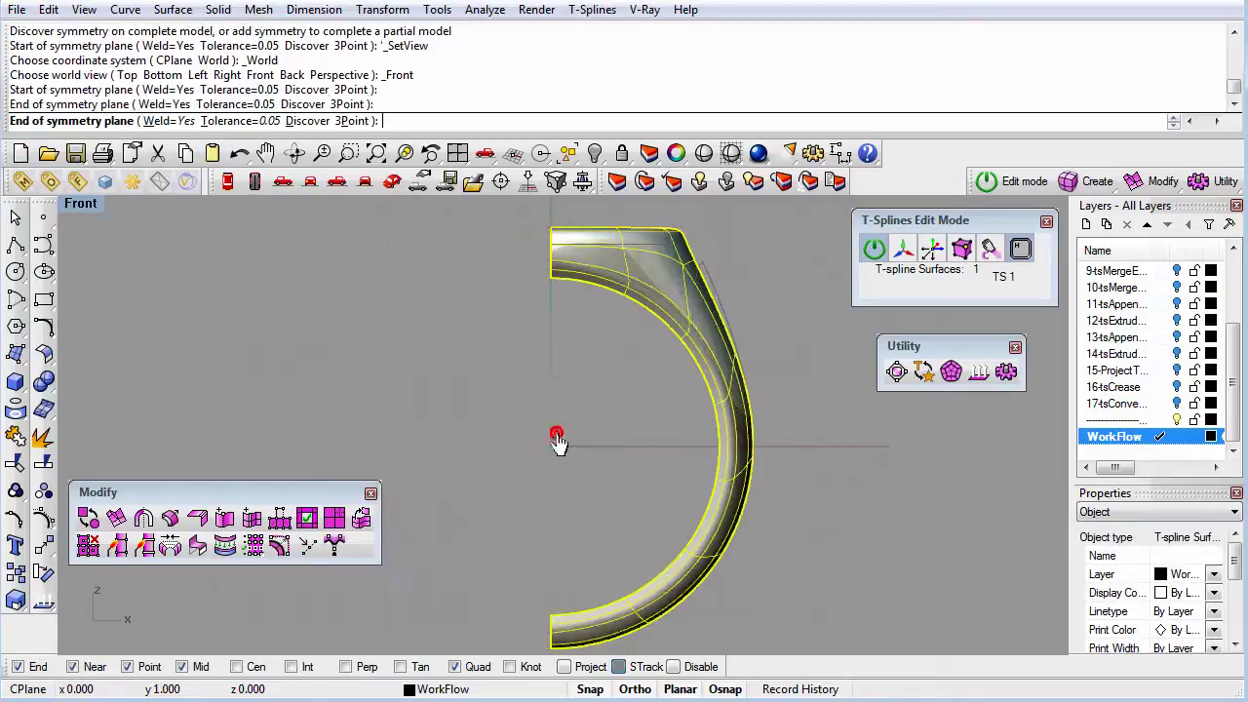
# - Apply a second welded axial symmetry in the Right view along the surface's straight open side to complete the ring
pyautogui.click(143, 517)
pyautogui.click(518, 256)
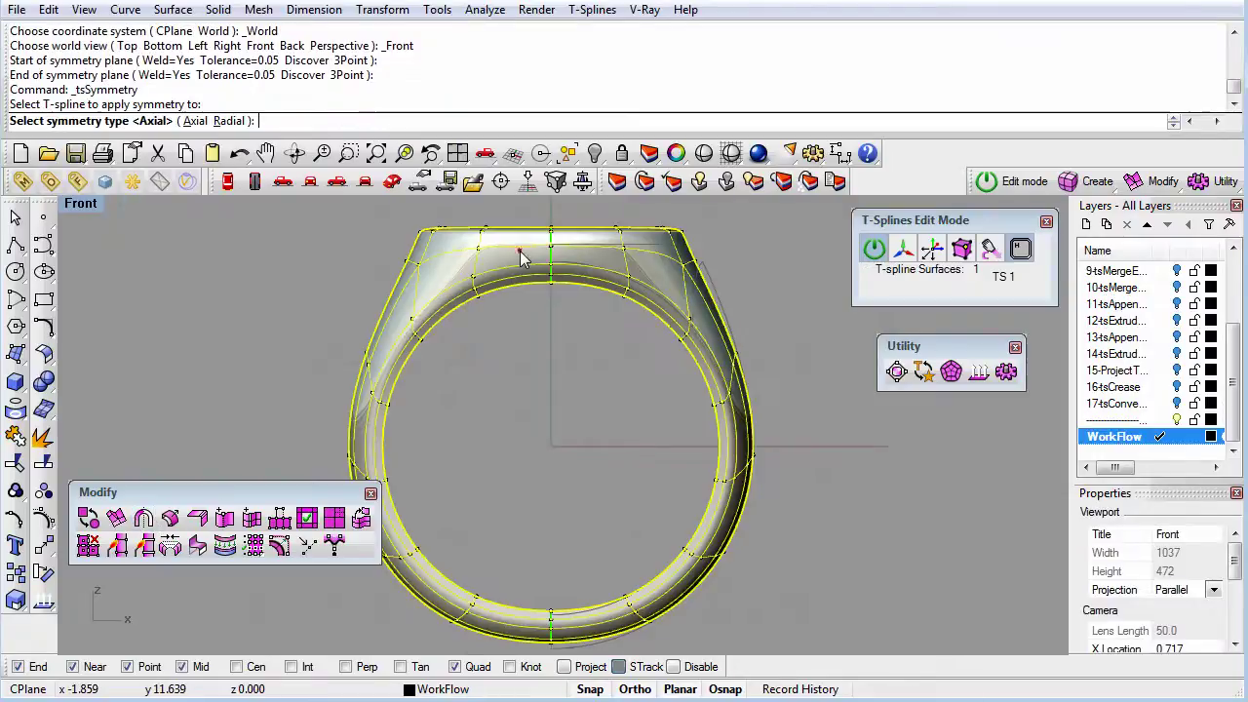
pyautogui.press('Return')
pyautogui.click(336, 181)
pyautogui.click(524, 244)
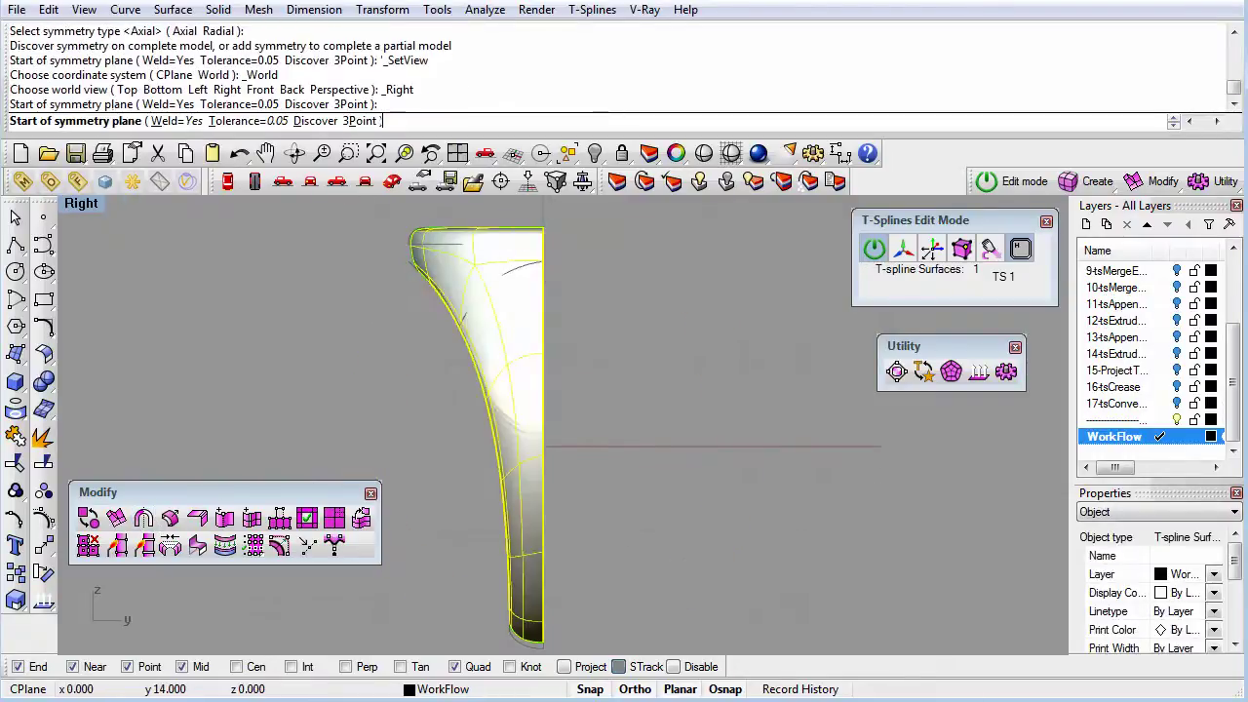
pyautogui.click(547, 473)
pyautogui.click(688, 463)
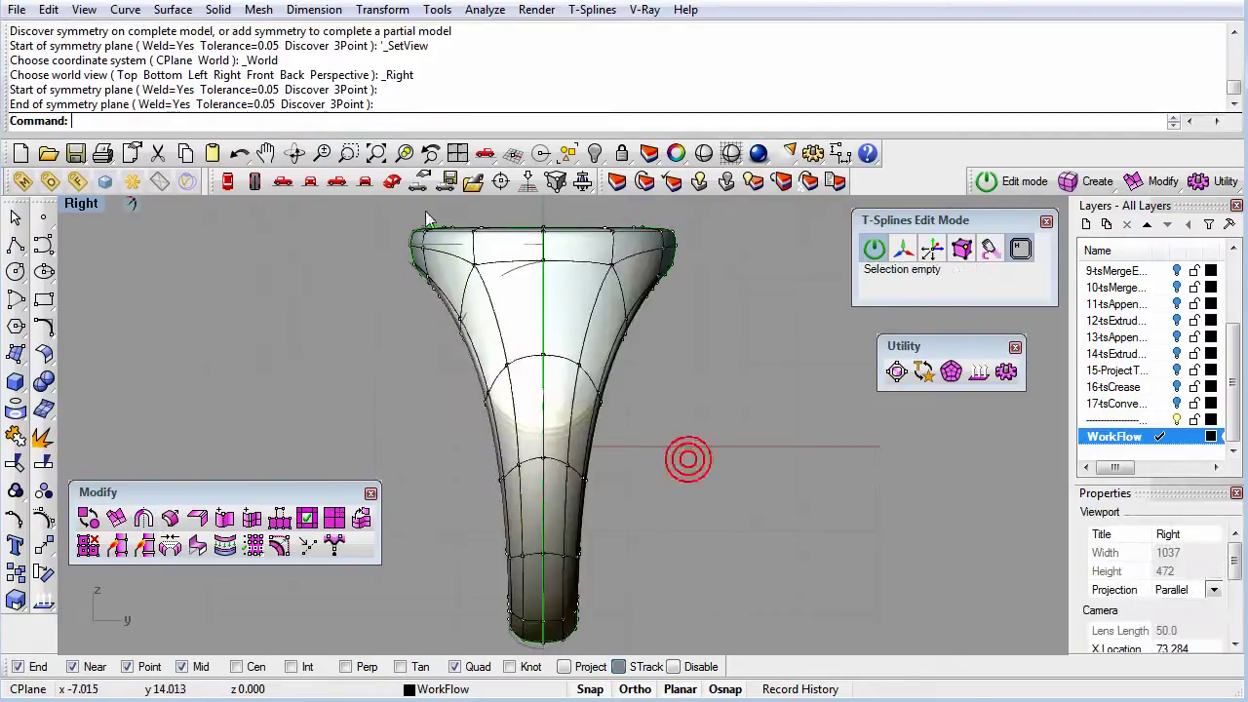
# - Test the symmetry in the Perspective view by moving one vertex below the top's corner, and undo the move
pyautogui.click(392, 182)
pyautogui.moveTo(657, 409)
pyautogui.mouseDown(button='right')
pyautogui.moveTo(789, 483)
pyautogui.moveTo(747, 452)
pyautogui.moveTo(758, 460)
pyautogui.moveTo(589, 606)
pyautogui.moveTo(783, 516)
pyautogui.moveTo(635, 402)
pyautogui.mouseUp(button='right')
pyautogui.click(633, 370)
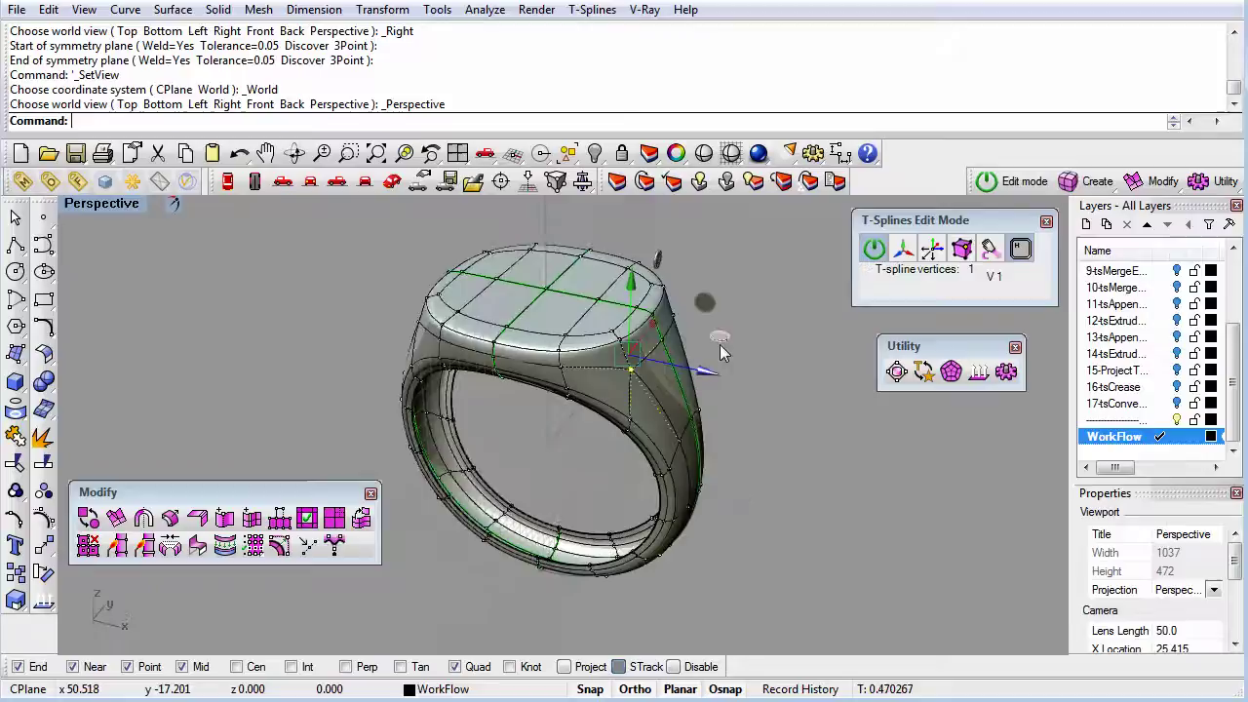
pyautogui.moveTo(720, 344); pyautogui.dragTo(763, 438)
pyautogui.hotkey('ctrl', 'z')
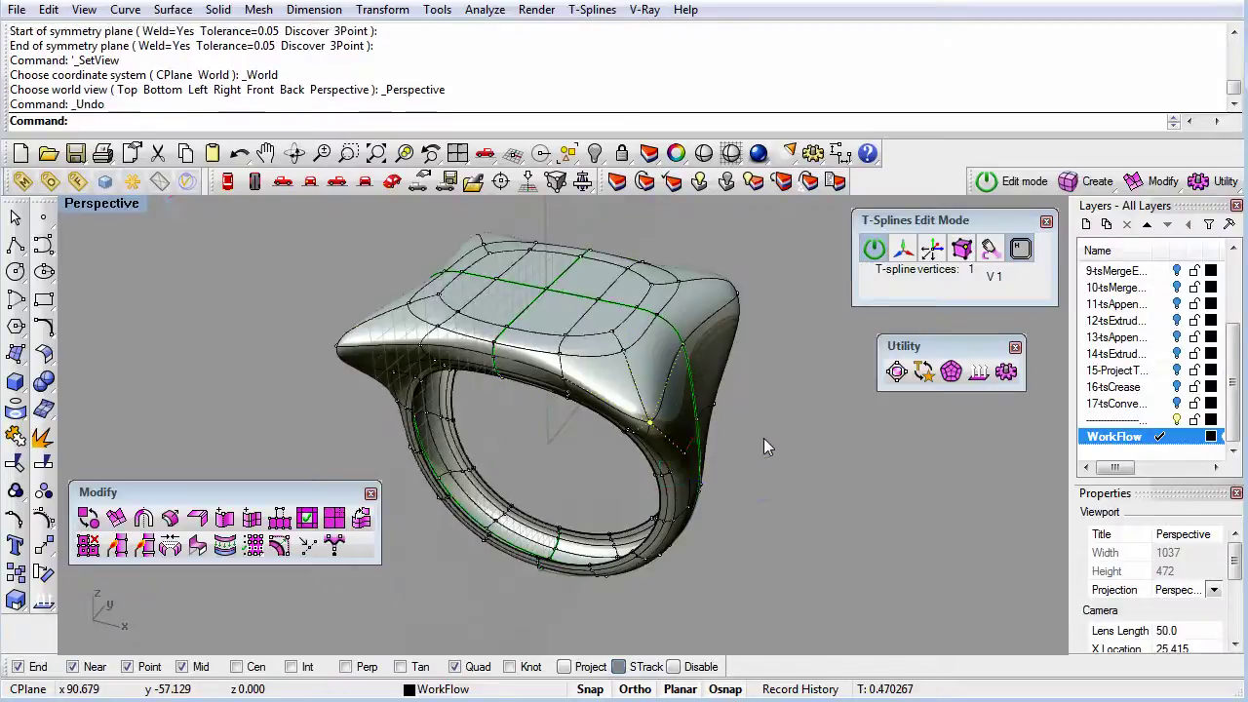
pyautogui.moveTo(795, 489); pyautogui.dragTo(788, 523, button='right')
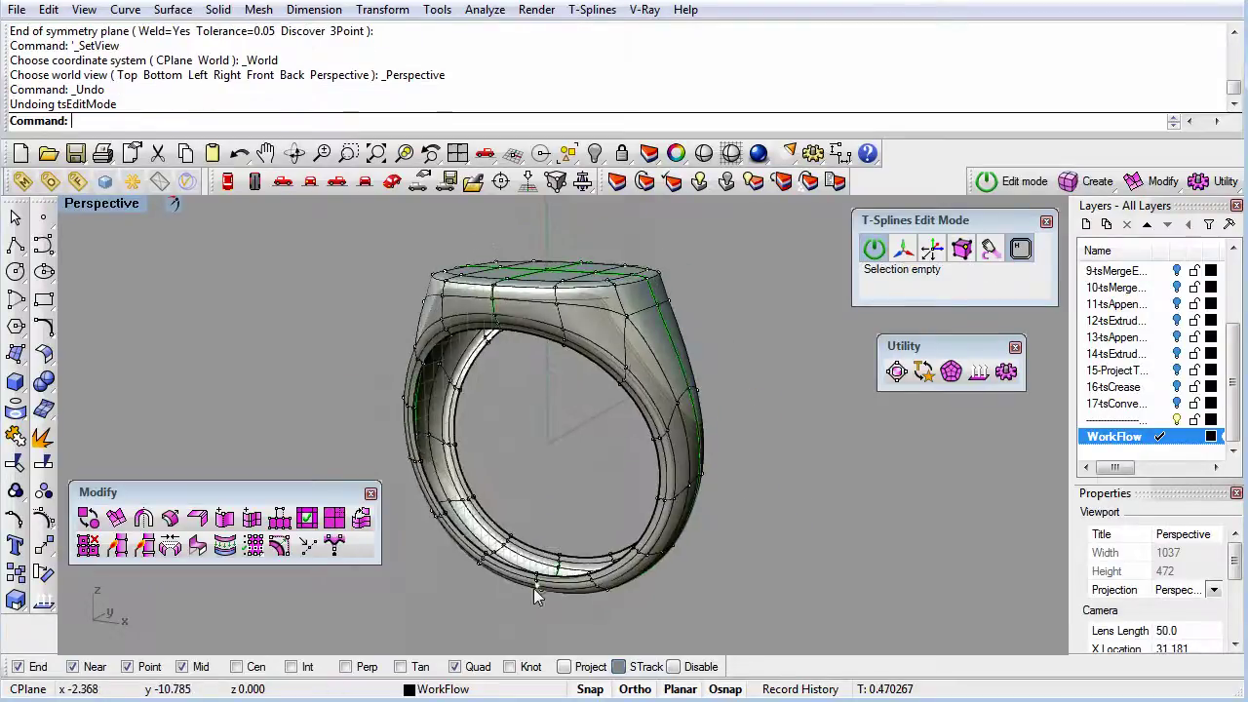
# - Bridge the two open inner edge loops of the ring with 1 segment, closing the inside of the band
pyautogui.doubleClick(579, 567)
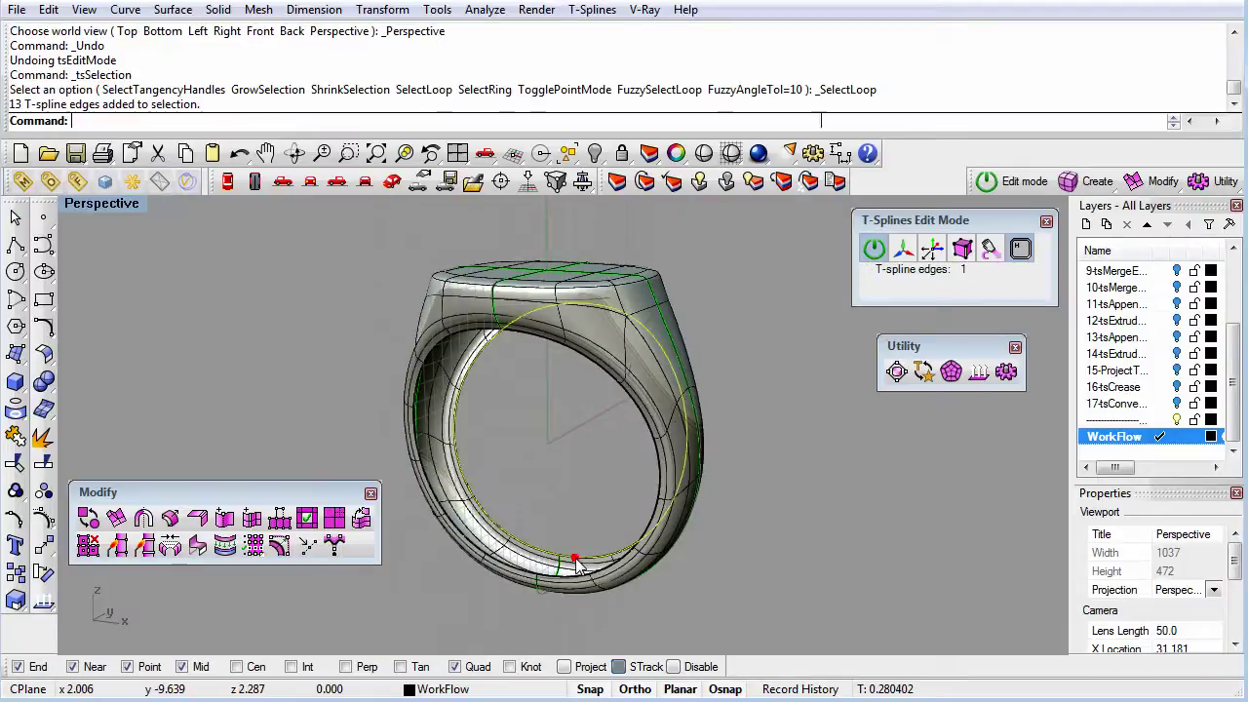
pyautogui.keyDown('shift'); pyautogui.doubleClick(514, 575); pyautogui.keyUp('shift')
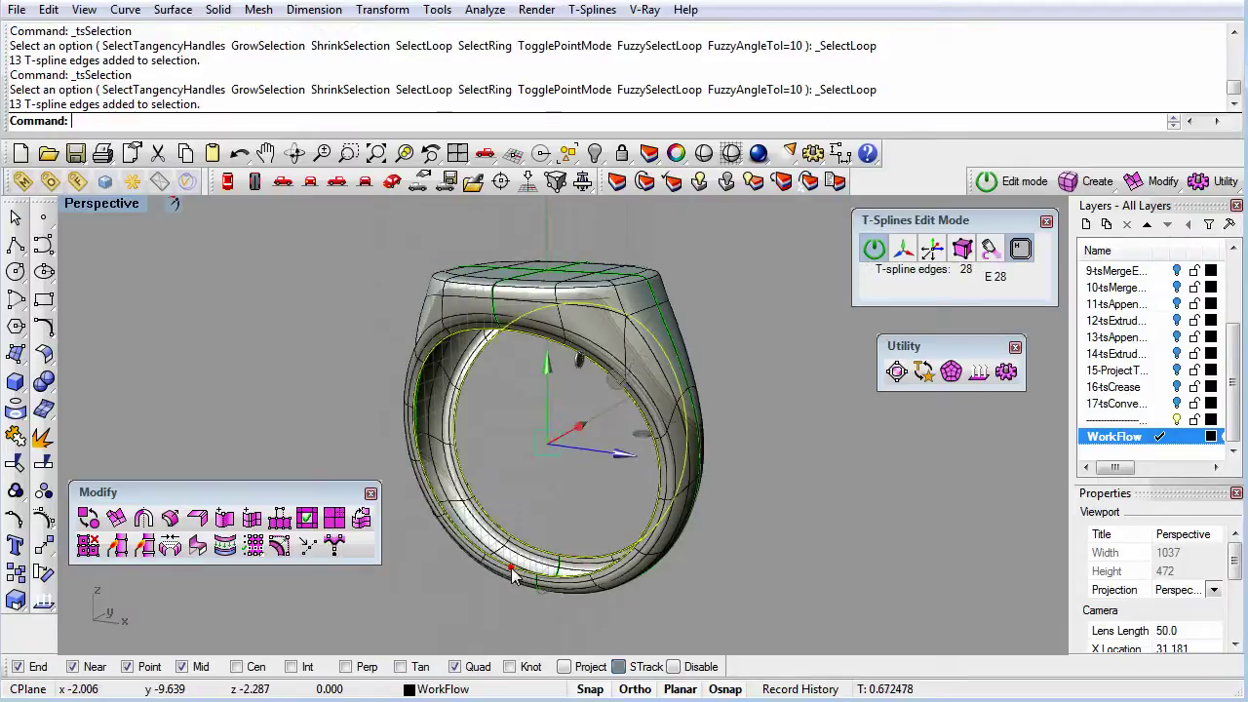
pyautogui.click(169, 548)
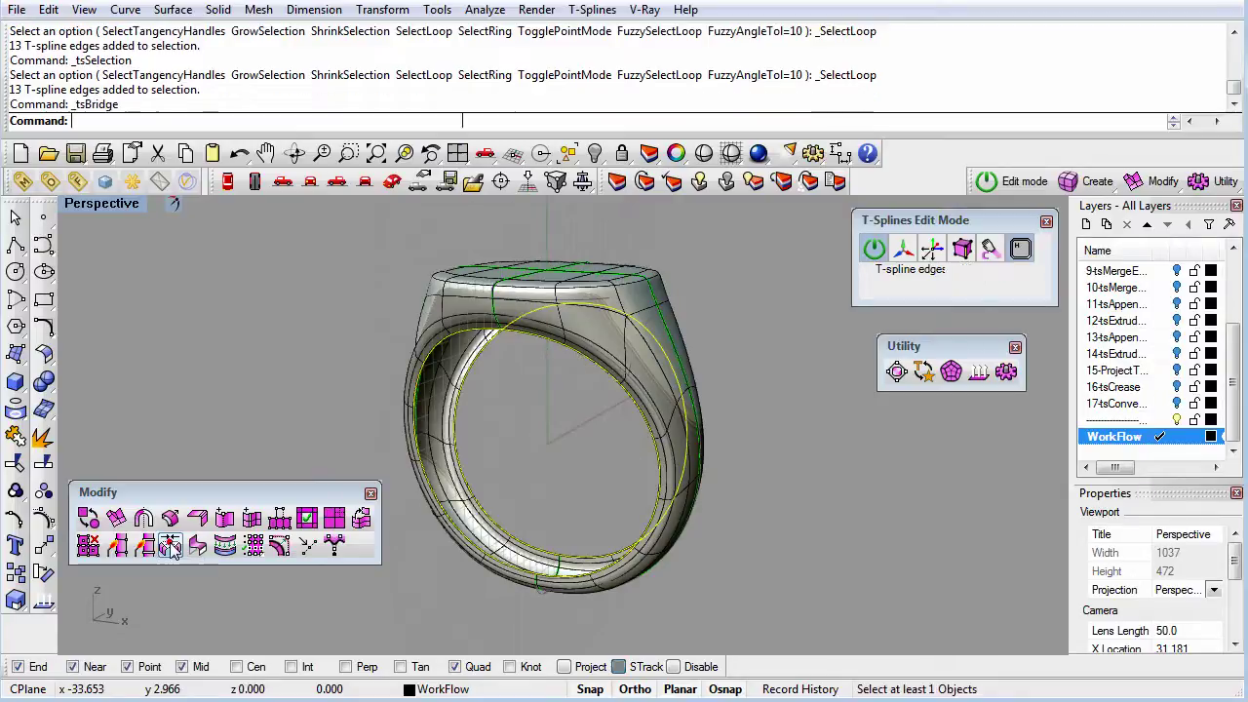
pyautogui.press('Return')
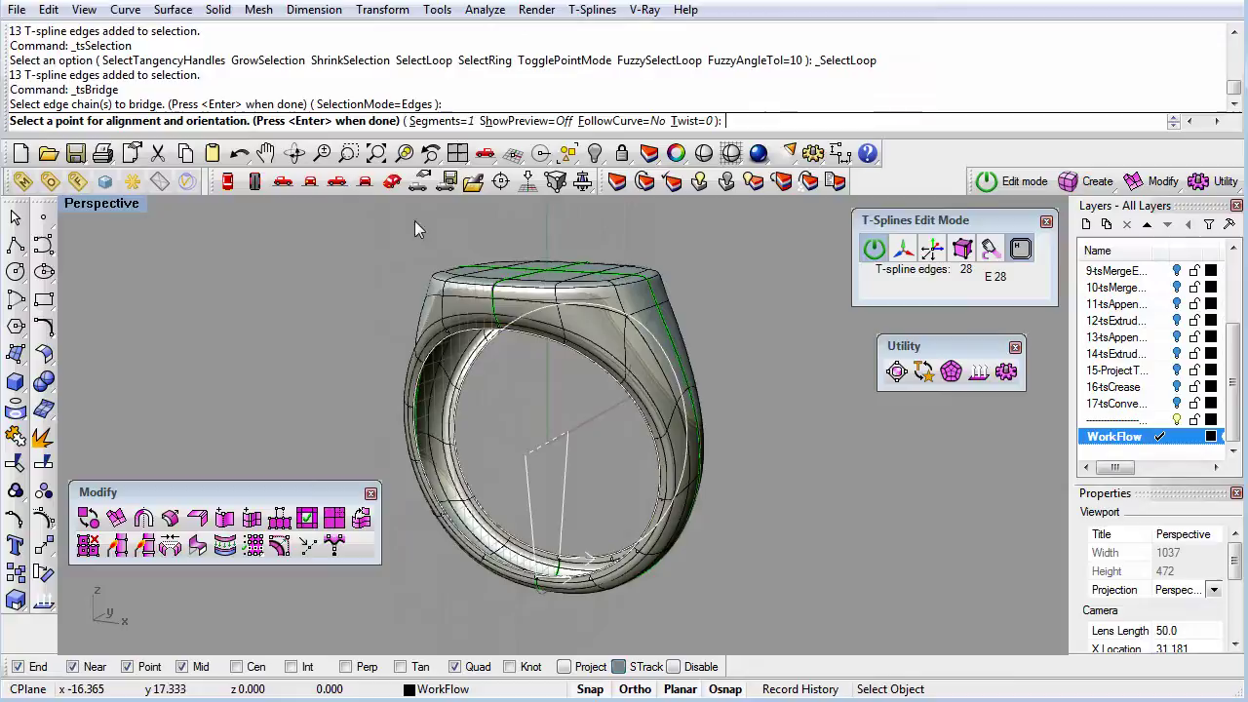
pyautogui.click(403, 234)
pyautogui.press('Return')
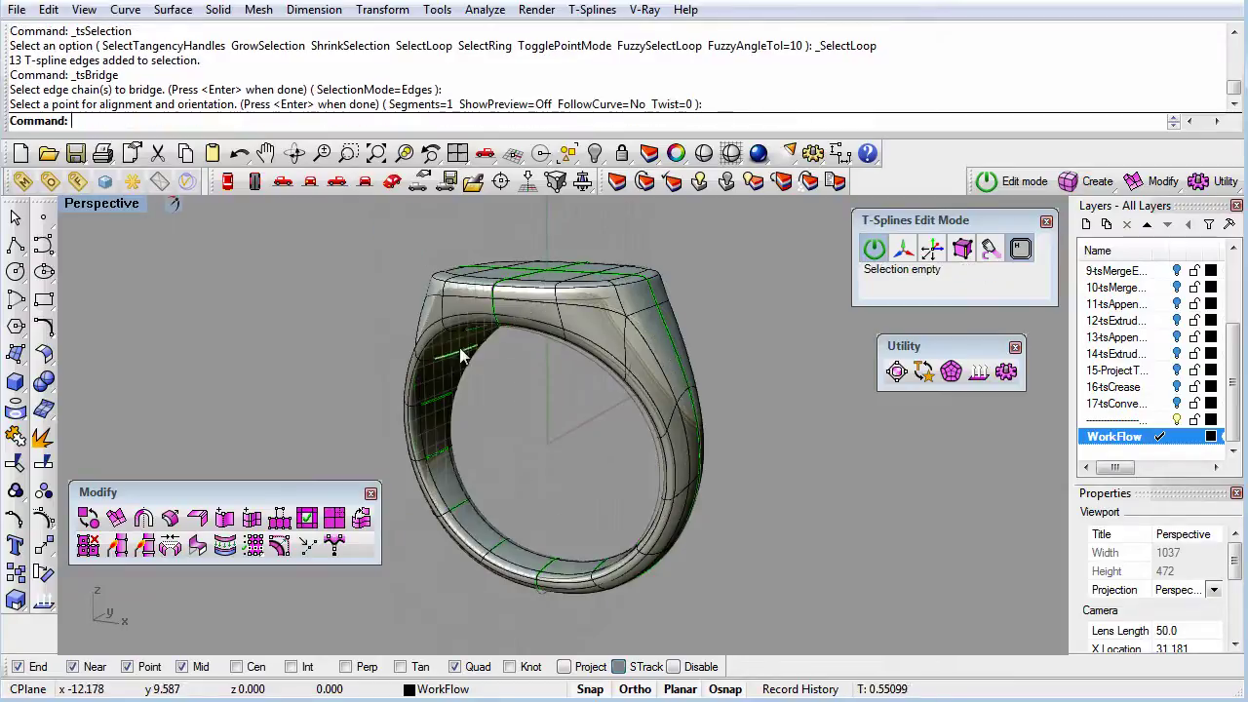
# - Try to make the ring's T-spline surface uniform
pyautogui.moveTo(538, 430); pyautogui.dragTo(552, 474, button='right')
pyautogui.click(897, 372)
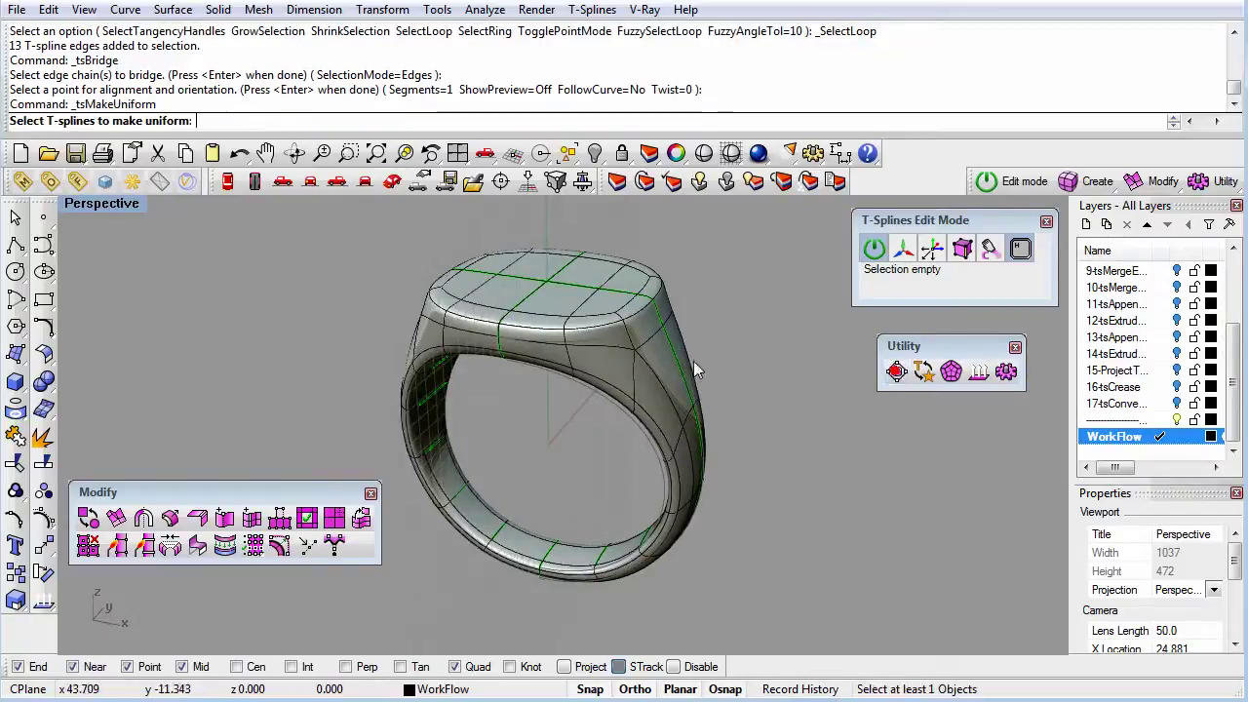
pyautogui.click(636, 357)
pyautogui.rightClick(637, 359)
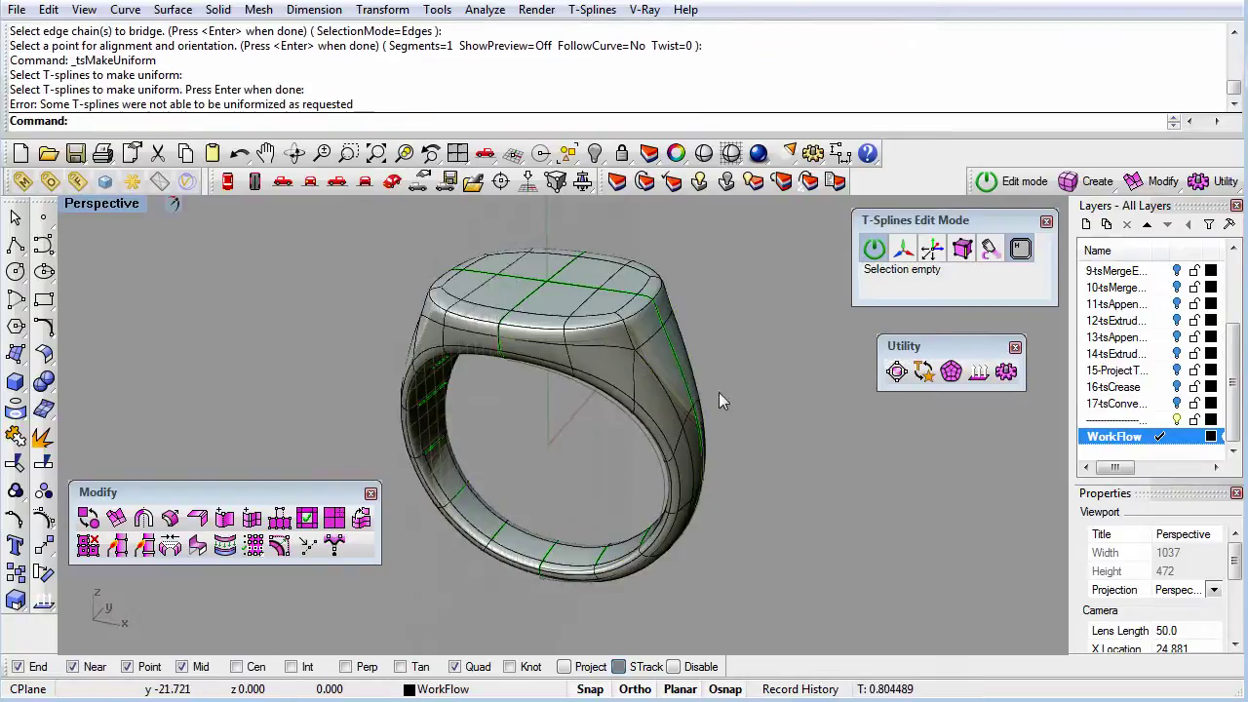
# - Raise the ring's flat top slightly into a dome by moving the four faces on its front half upward, and clear the selection
pyautogui.moveTo(718, 393); pyautogui.dragTo(778, 488, button='right')
pyautogui.click(582, 333)
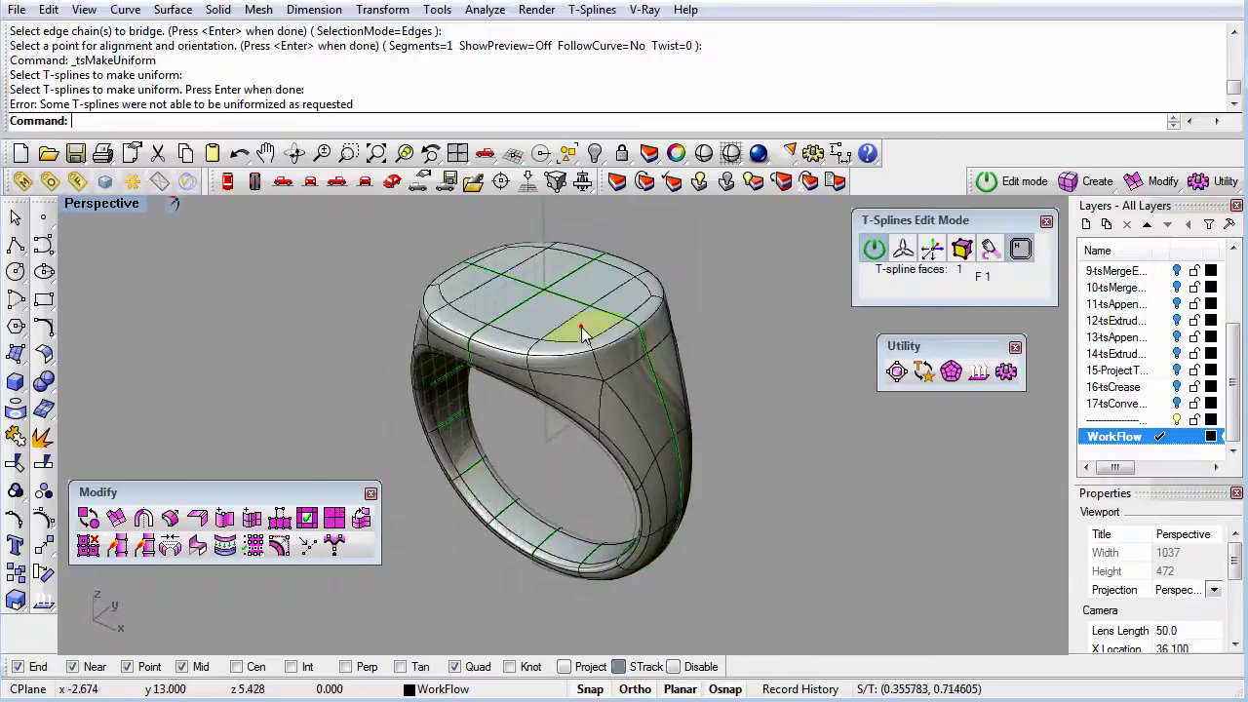
pyautogui.doubleClick(496, 289)
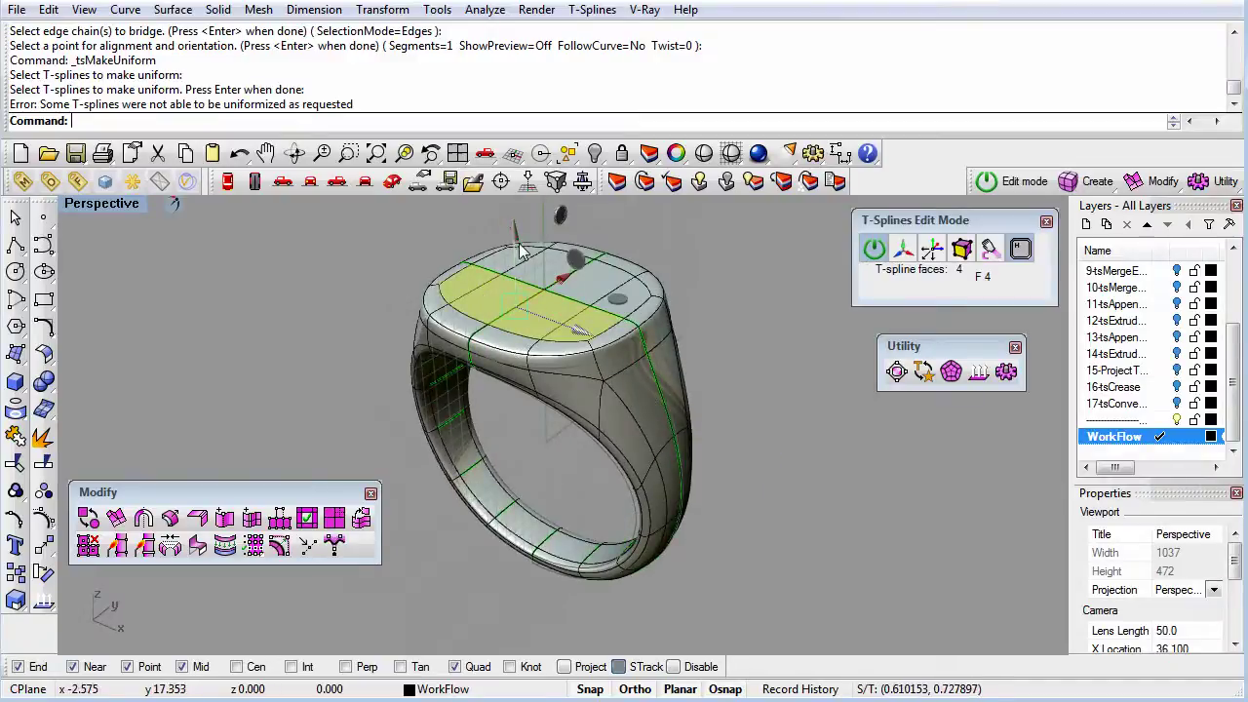
pyautogui.click(517, 231)
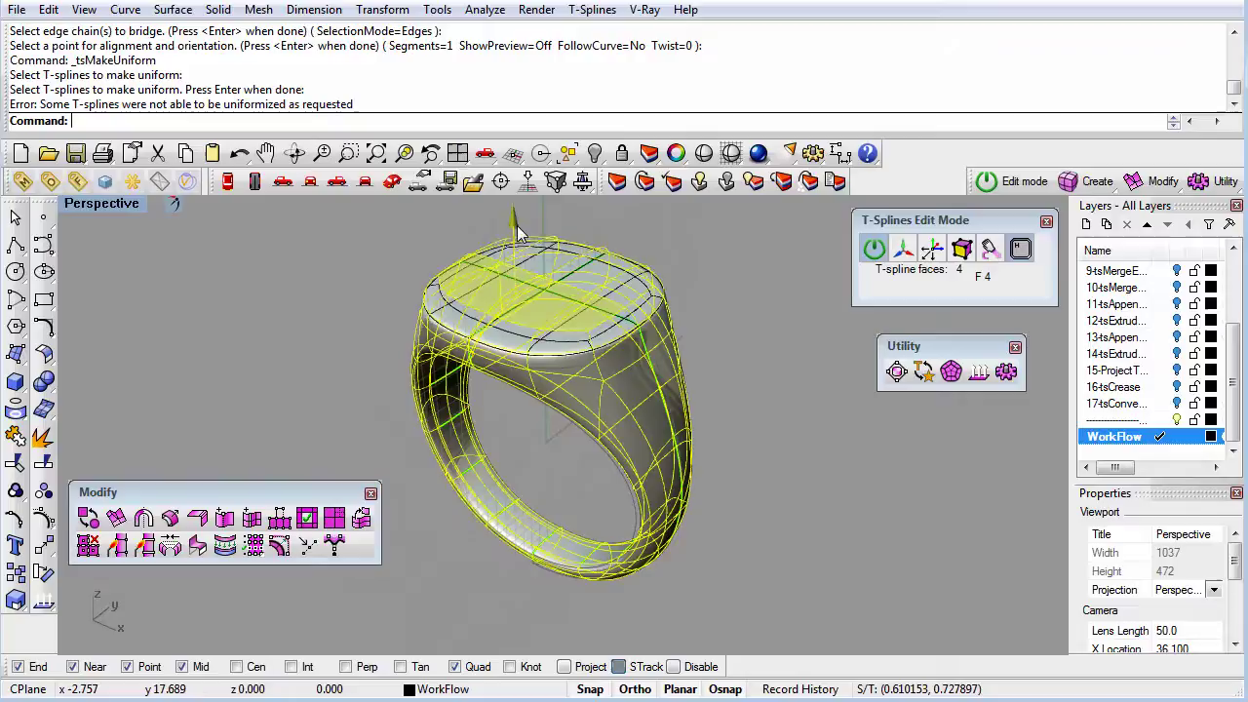
pyautogui.doubleClick(725, 383)
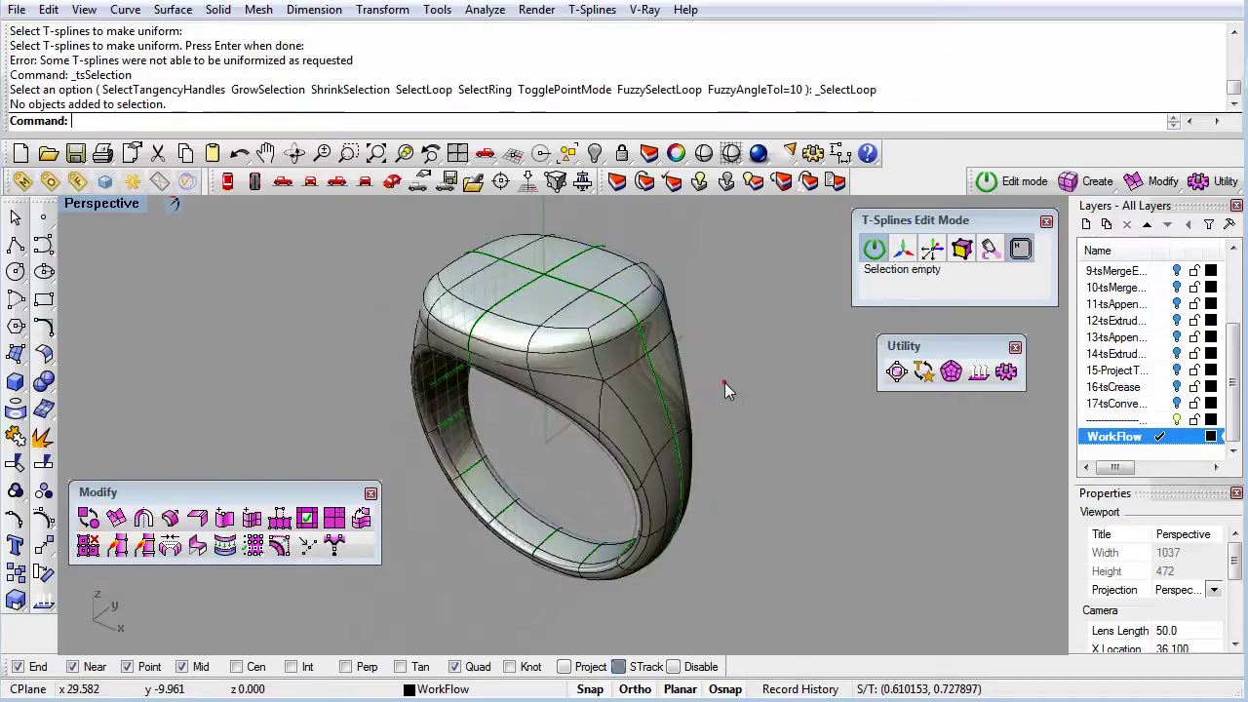
# - Convert the T-spline ring to a Rhino surface with polysurface output and automatic star continuity
pyautogui.click(1069, 188)
pyautogui.click(1134, 209)
pyautogui.click(607, 315)
pyautogui.press('Return')
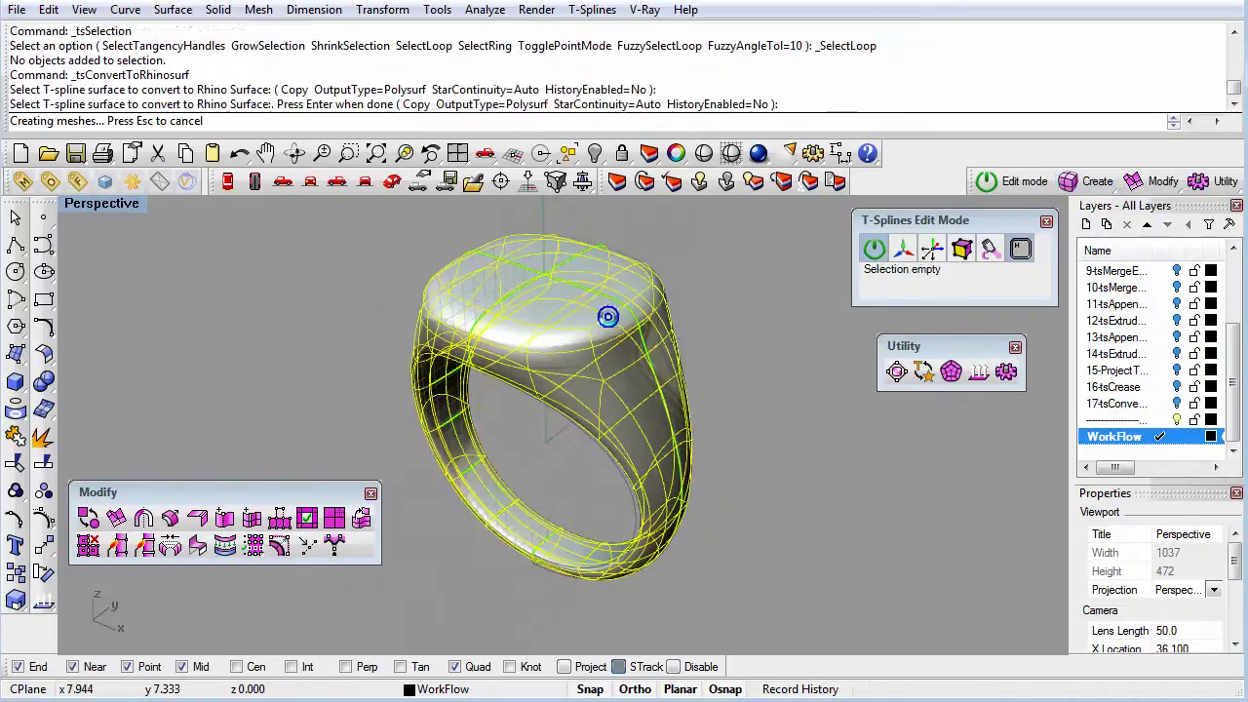